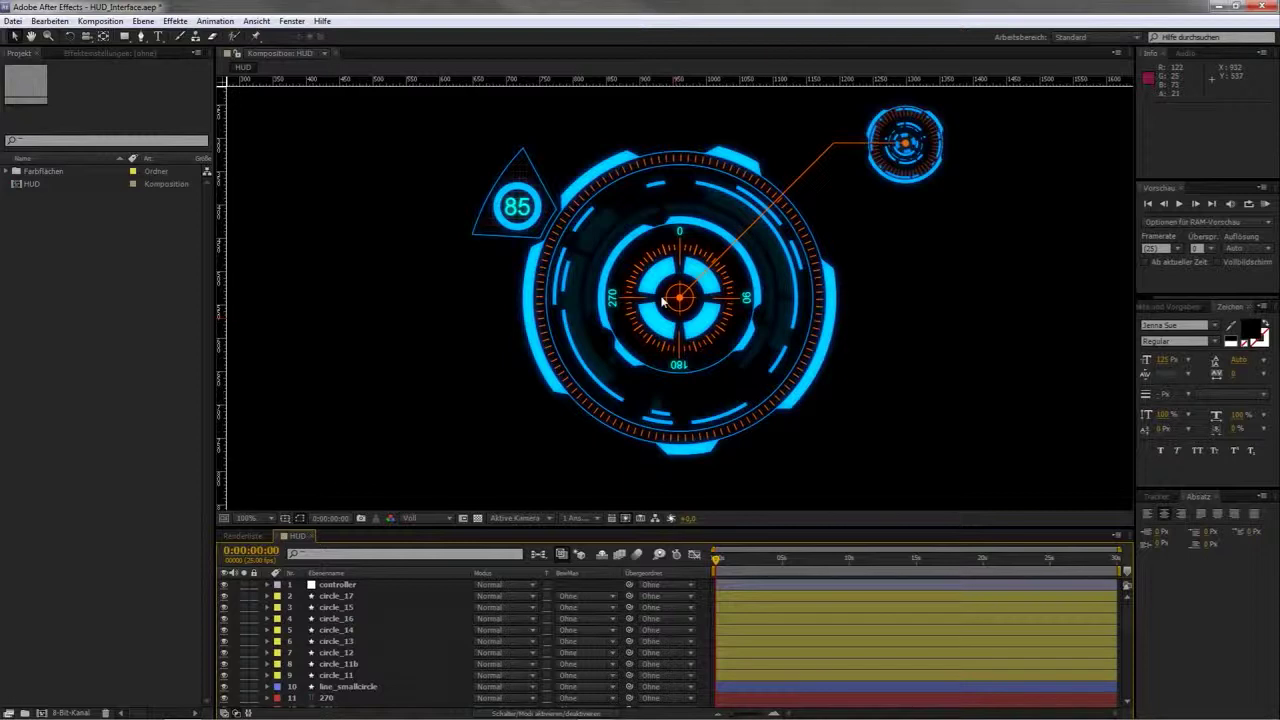
Create a composition named "composite" with a duration of 0:00:30:01
{"action": "scroll", "coordinate": [662, 301], "scroll_direction": "up", "scroll_amount": 1}
{"action": "left_click", "coordinate": [100, 20]}
{"action": "left_click", "coordinate": [120, 32]}
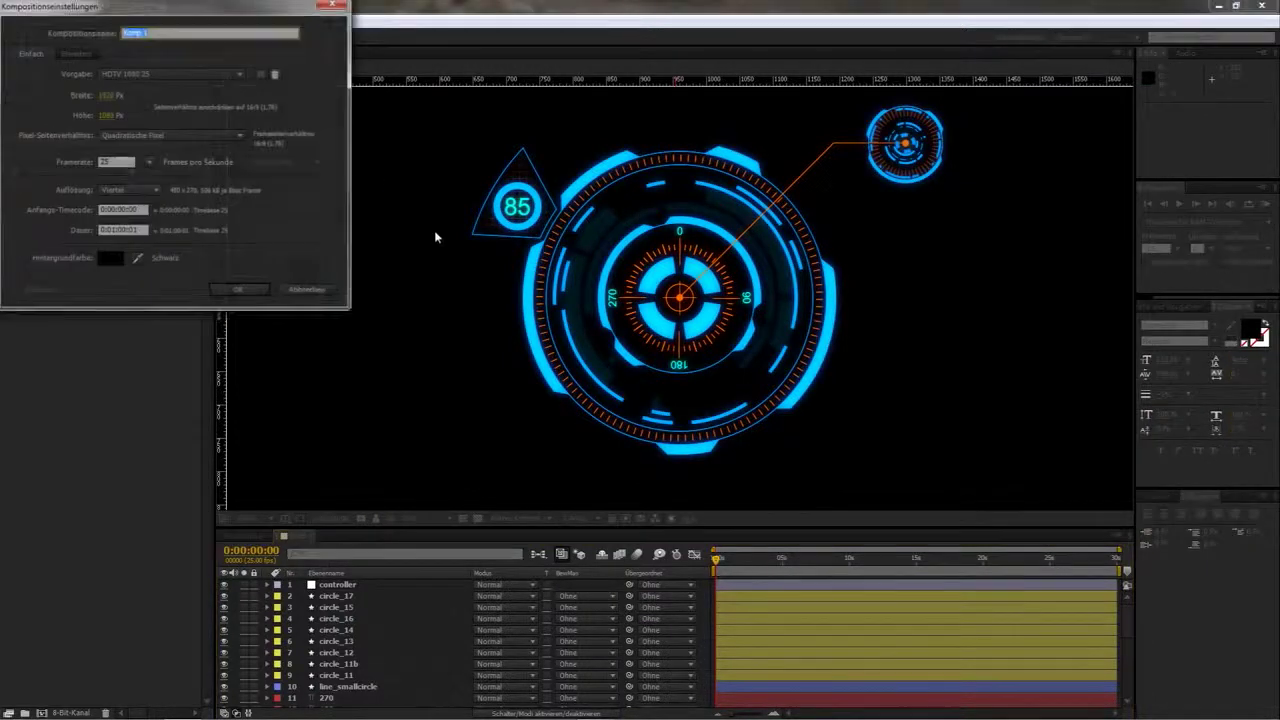
{"action": "type", "text": "comp"}
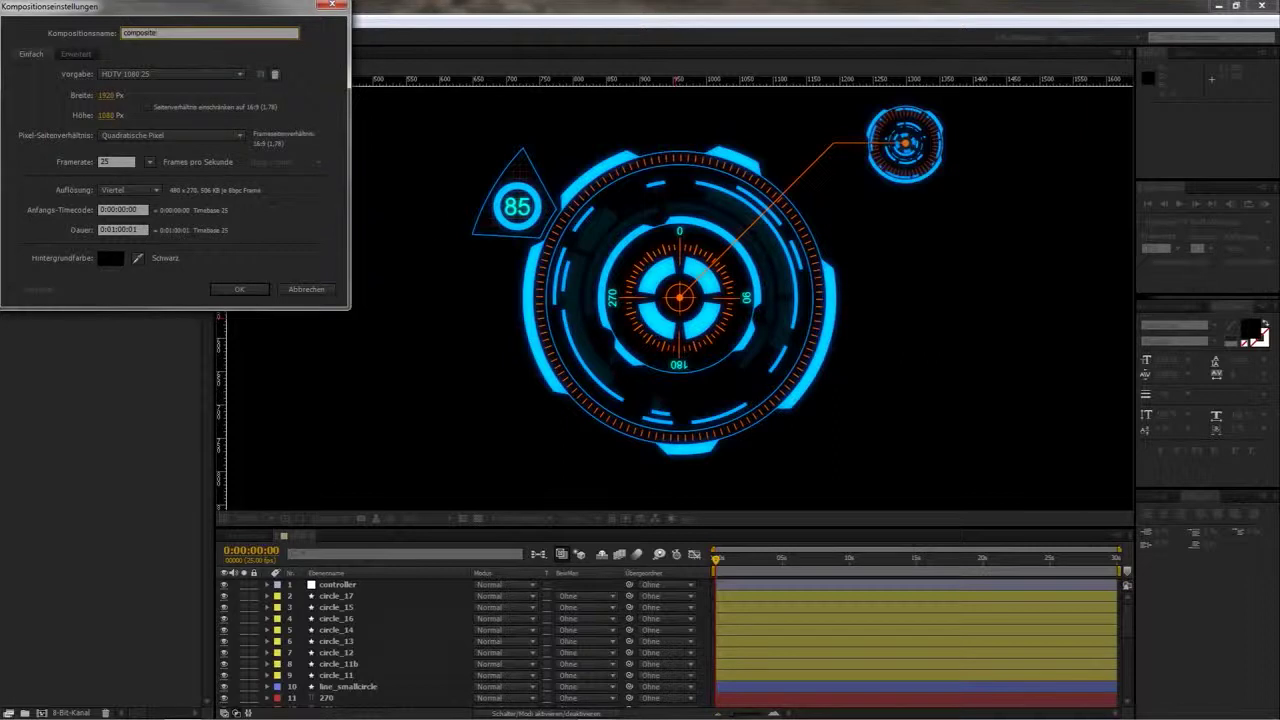
{"action": "left_click_drag", "start_coordinate": [174, 6], "coordinate": [461, 212]}
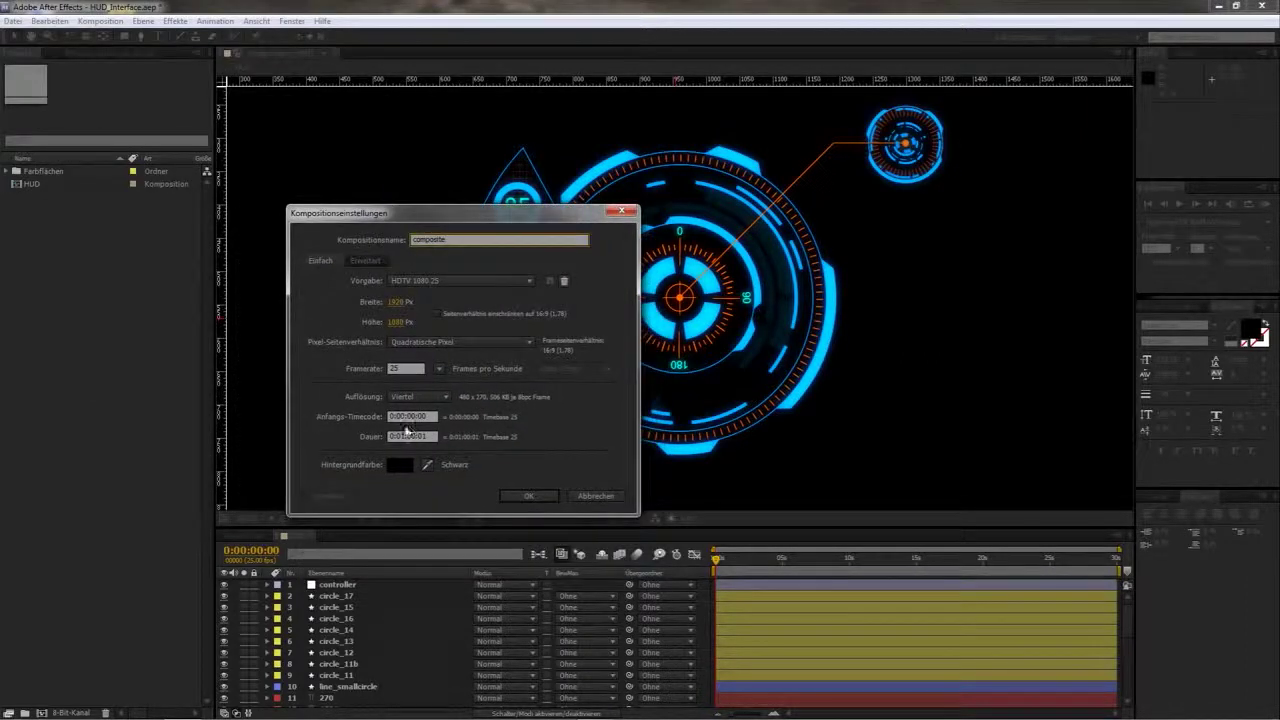
{"action": "left_click", "coordinate": [406, 436]}
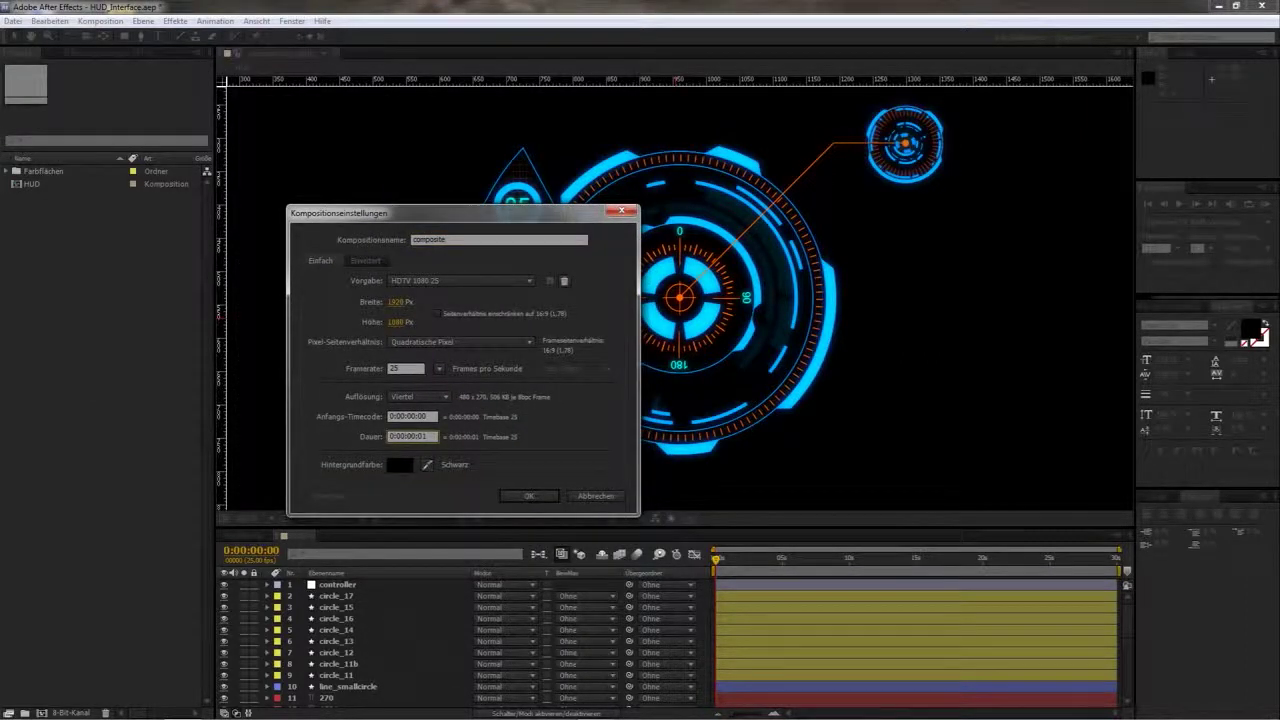
{"action": "type", "text": "3001"}
{"action": "left_click", "coordinate": [531, 498]}
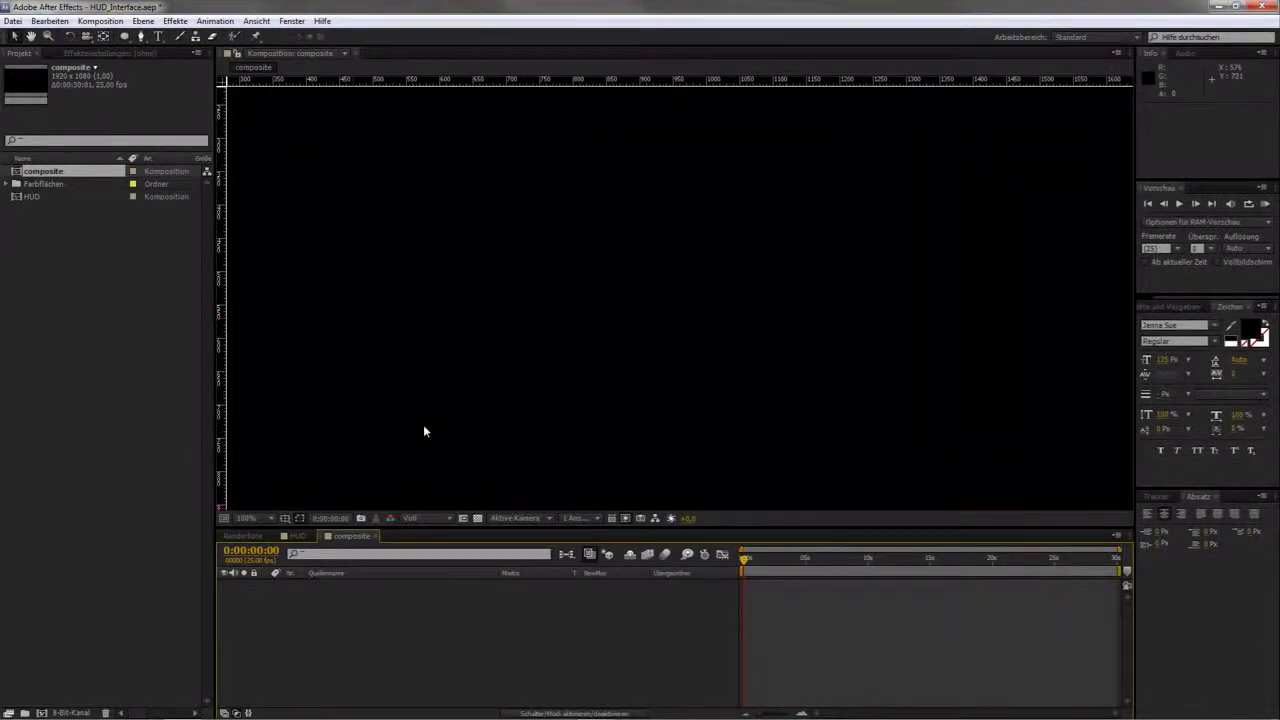
Display the title/action safe guides and draw a circle about 297 px in diameter from the composition's centre
{"action": "left_click", "coordinate": [285, 518]}
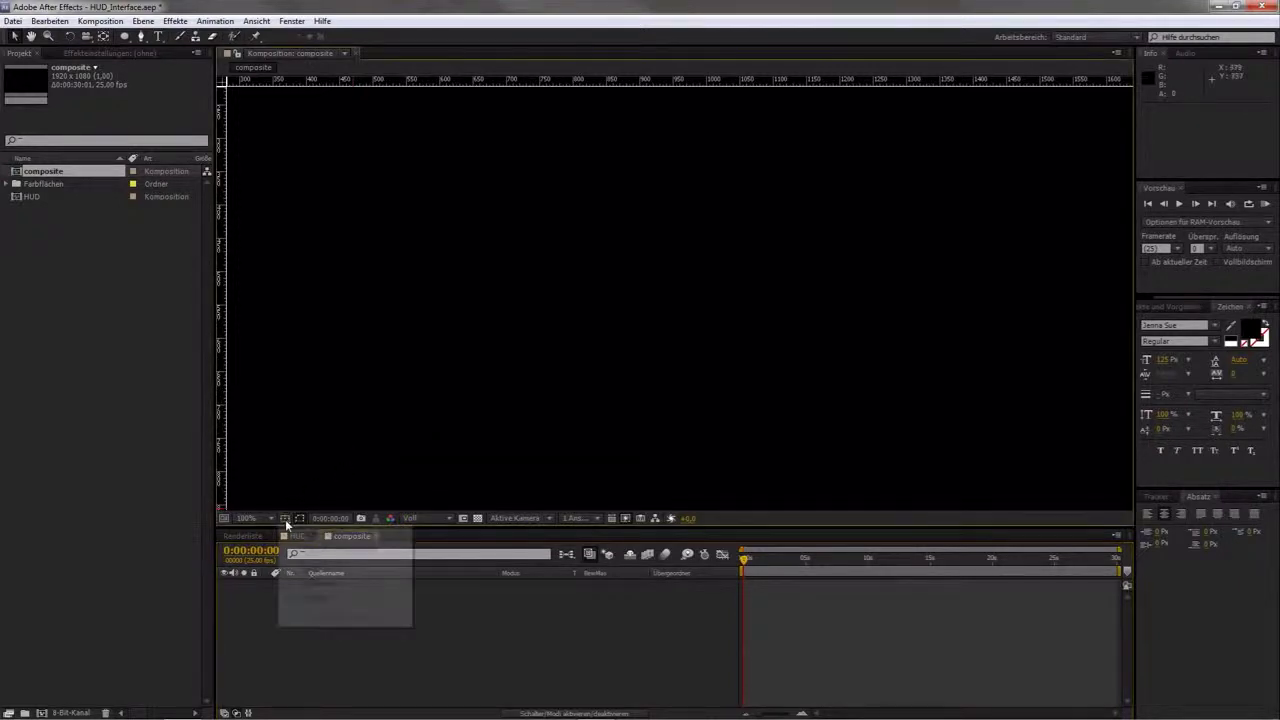
{"action": "left_click", "coordinate": [333, 534]}
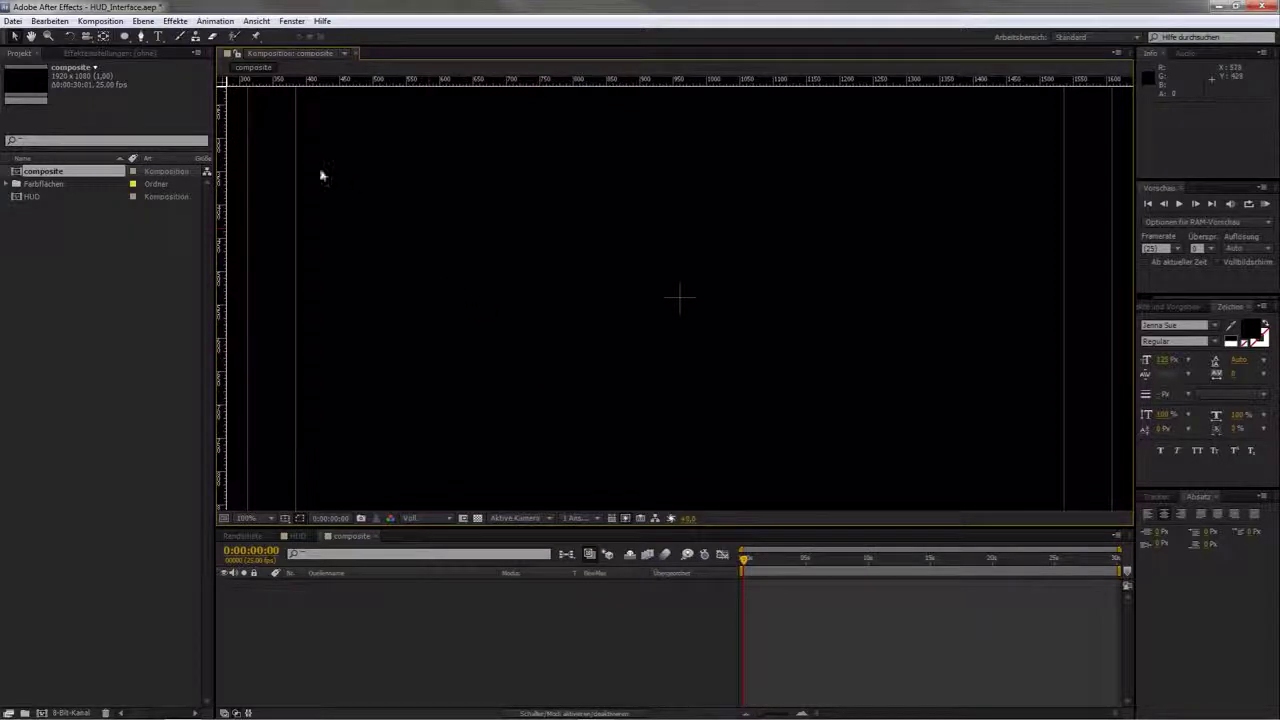
{"action": "left_click", "coordinate": [125, 36]}
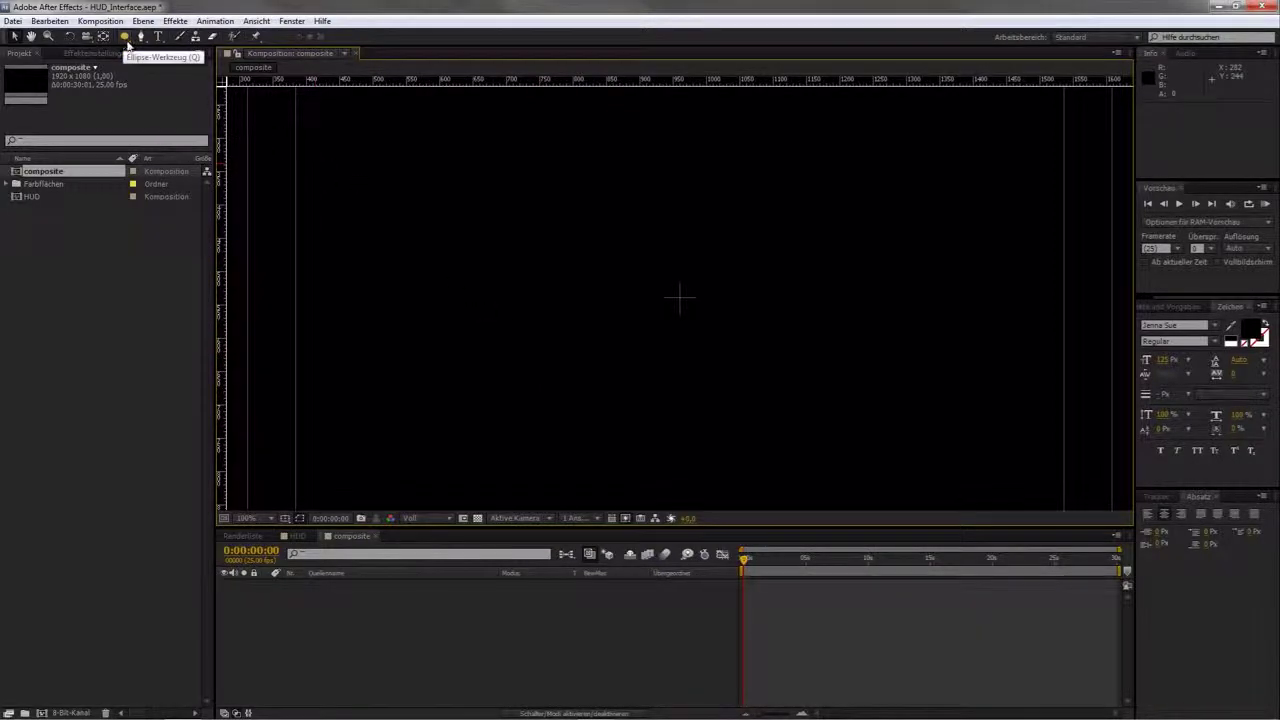
{"action": "scroll", "coordinate": [679, 297], "scroll_direction": "up", "scroll_amount": 2}
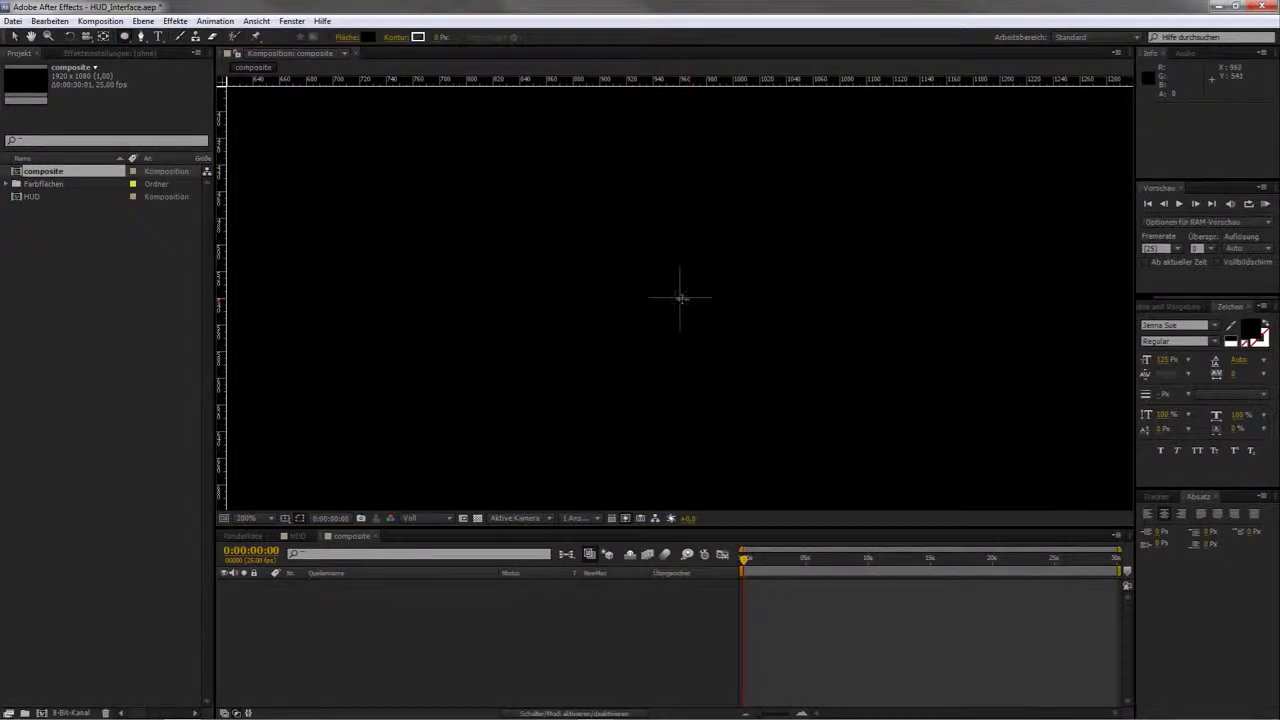
{"action": "left_click_drag", "start_coordinate": [679, 297], "coordinate": [841, 261]}
{"action": "key", "text": "comma"}
{"action": "key", "text": "comma"}
{"action": "key", "text": "comma"}
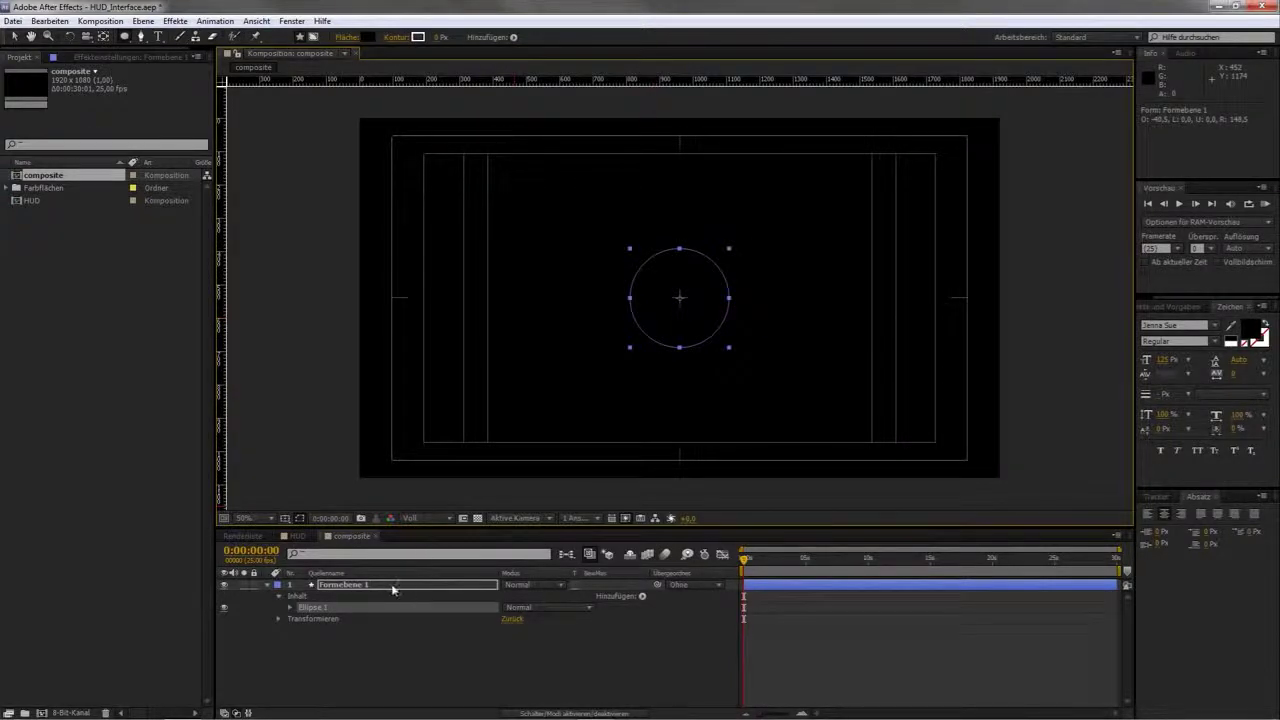
Hide the fill of the circle and set its stroke width to 50 px
{"action": "key", "text": "u"}
{"action": "key", "text": "u"}
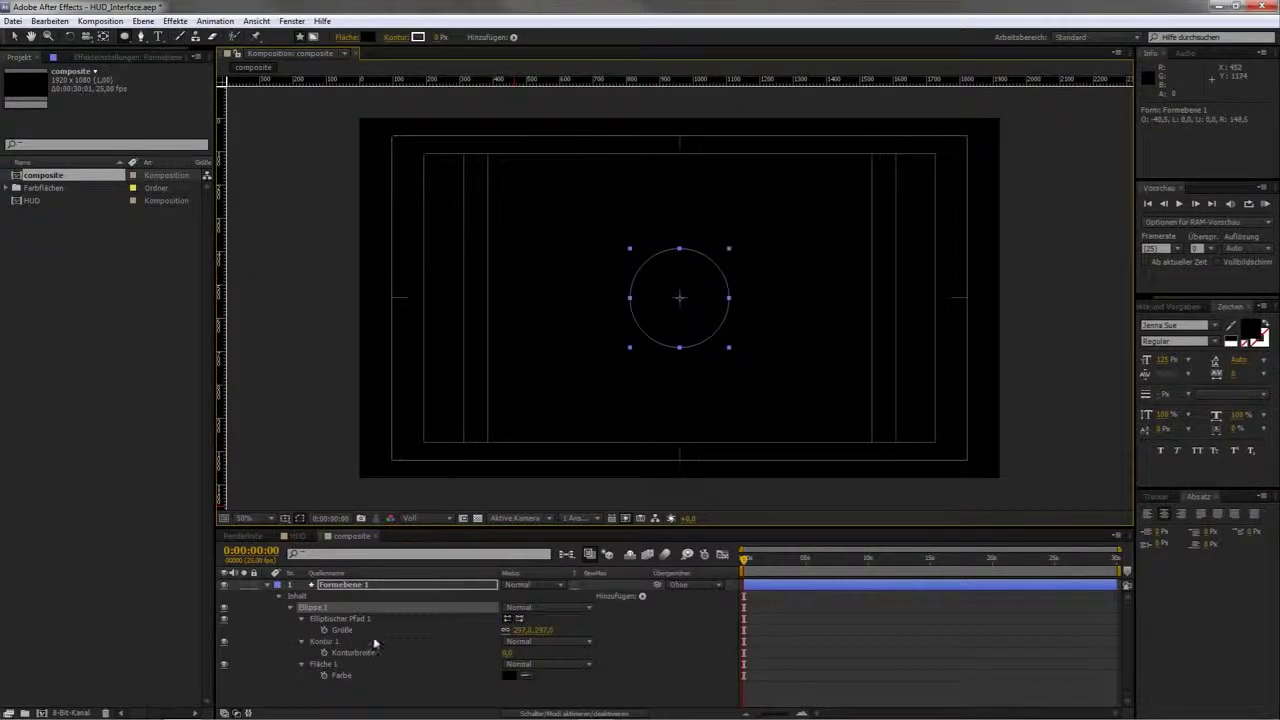
{"action": "left_click", "coordinate": [224, 665]}
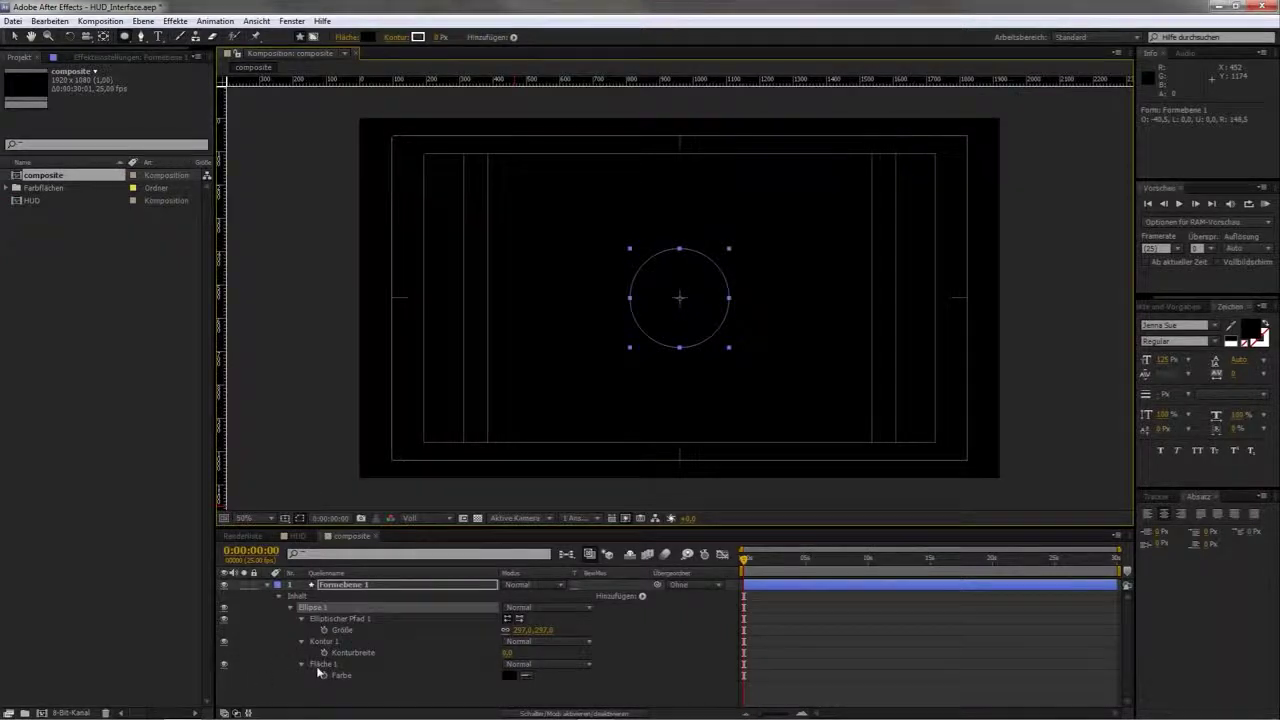
{"action": "left_click_drag", "start_coordinate": [506, 655], "coordinate": [551, 652]}
{"action": "left_click", "coordinate": [510, 654]}
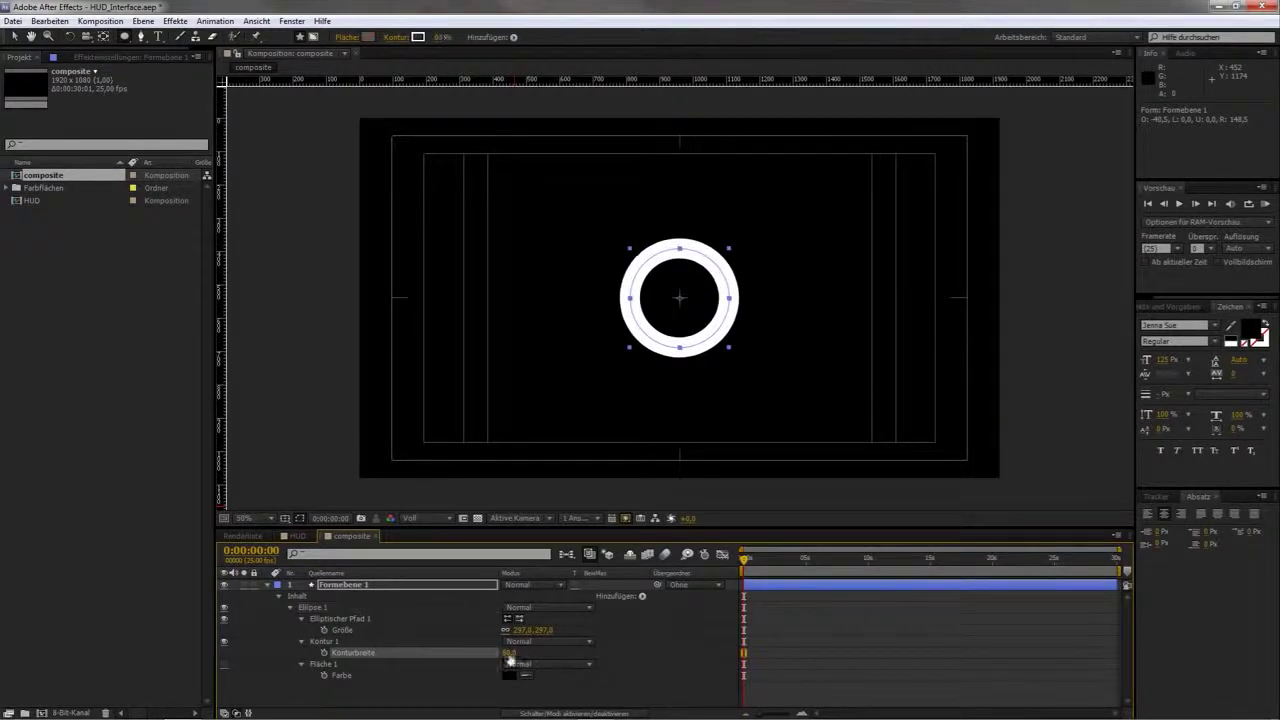
{"action": "type", "text": "50"}
{"action": "key", "text": "Return"}
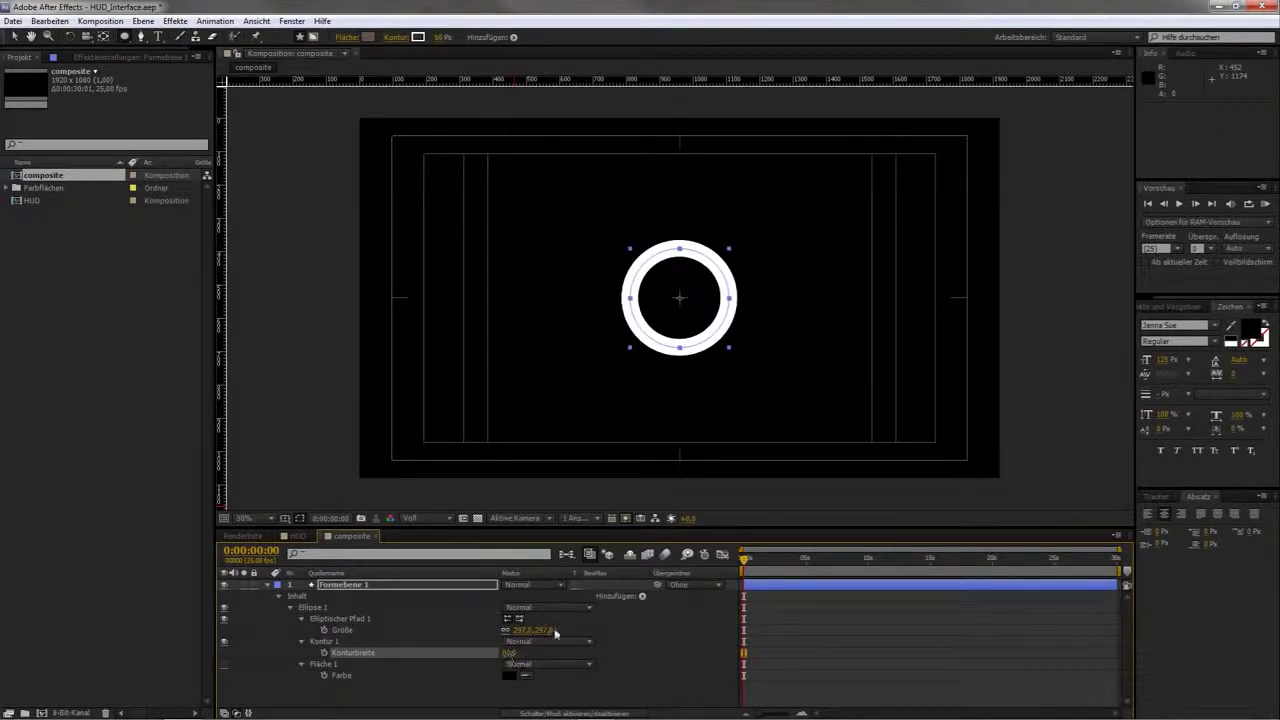
Set the size of the circle's elliptical path to 150 by 150 px
{"action": "left_click_drag", "start_coordinate": [548, 632], "coordinate": [468, 641]}
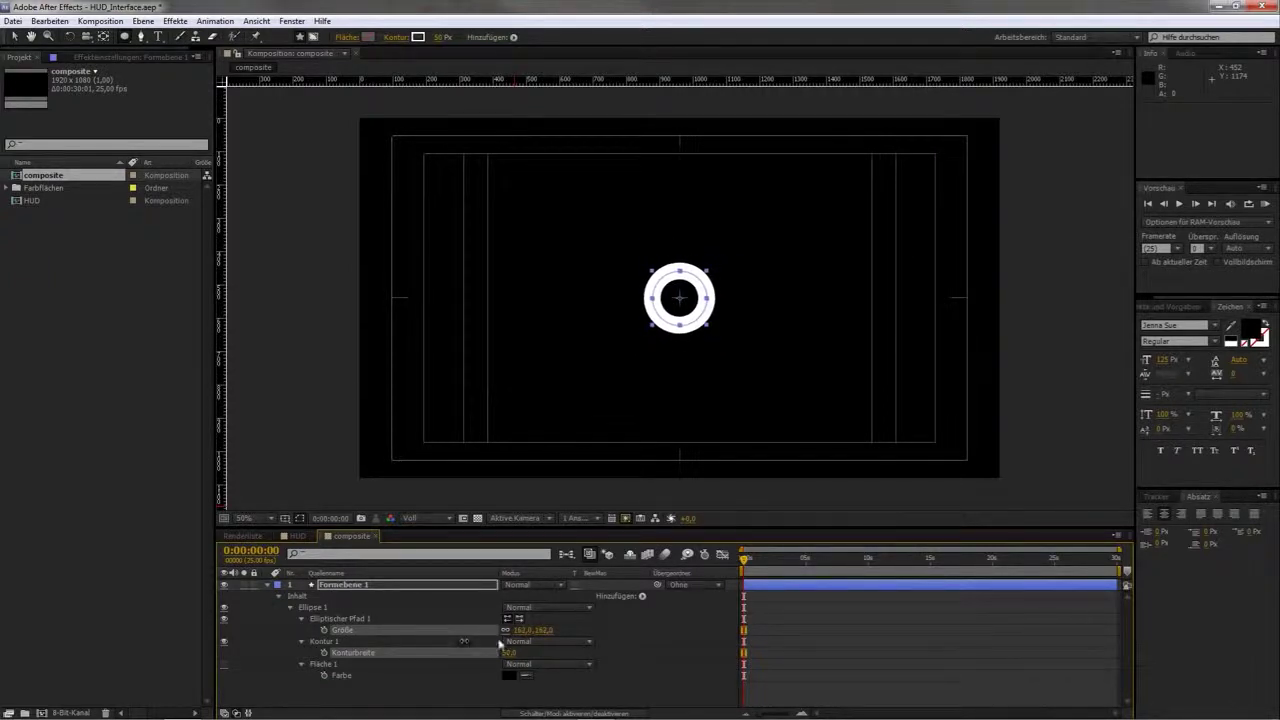
{"action": "left_click", "coordinate": [548, 630]}
{"action": "type", "text": "15"}
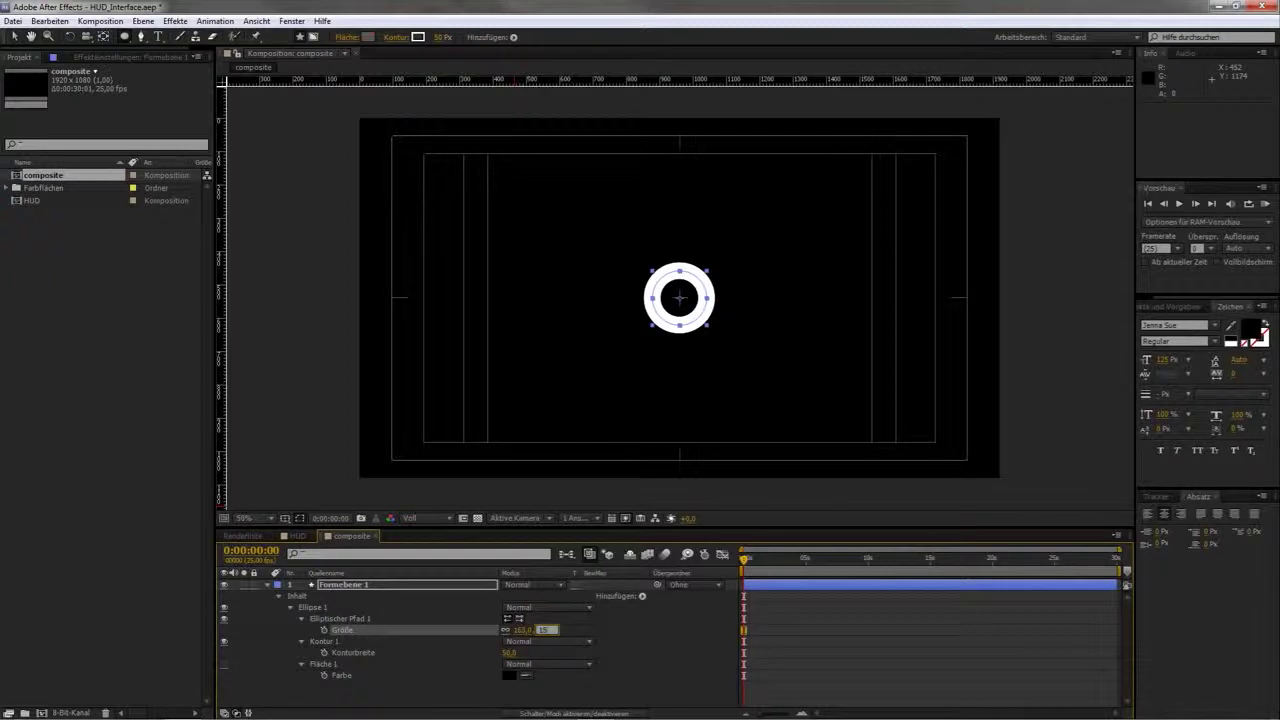
{"action": "type", "text": "0"}
{"action": "key", "text": "Return"}
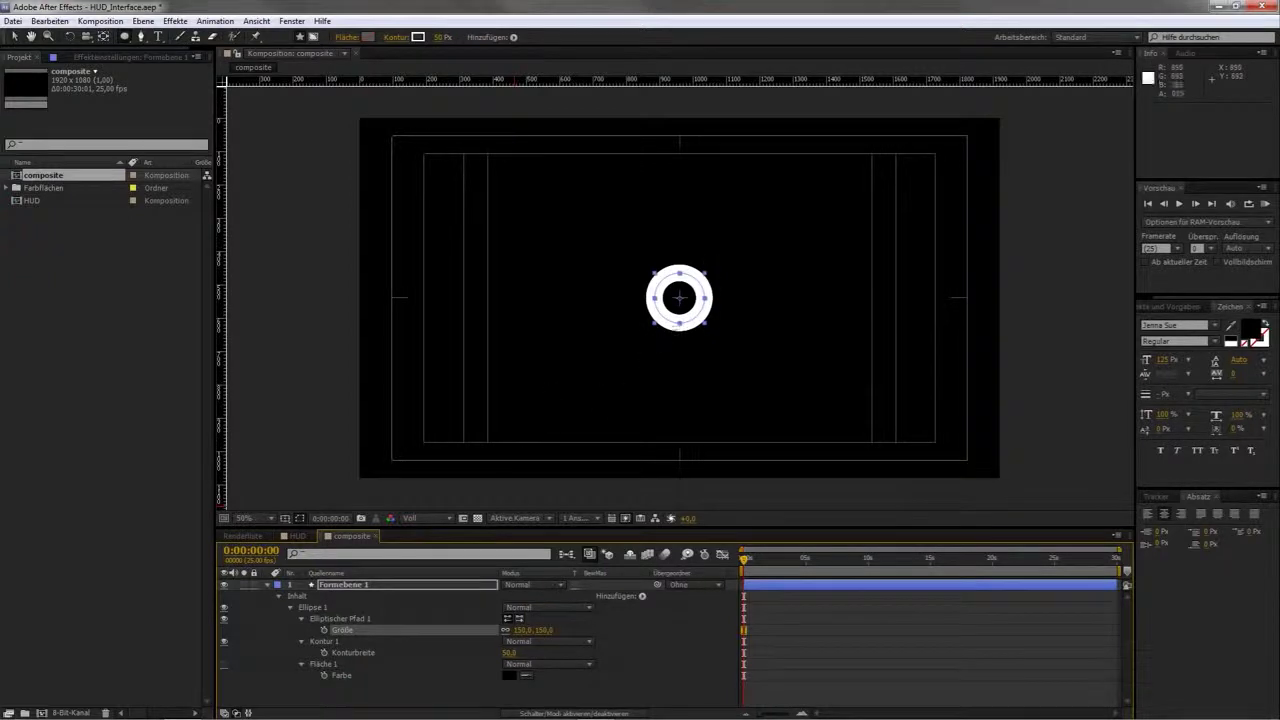
Add a Trim Paths operator (Pfade trimmen) to the shape layer and place it inside the Ellipse 1 group
{"action": "scroll", "coordinate": [679, 325], "scroll_direction": "up", "scroll_amount": 1}
{"action": "scroll", "coordinate": [597, 483], "scroll_direction": "up", "scroll_amount": 1}
{"action": "left_click", "coordinate": [383, 588]}
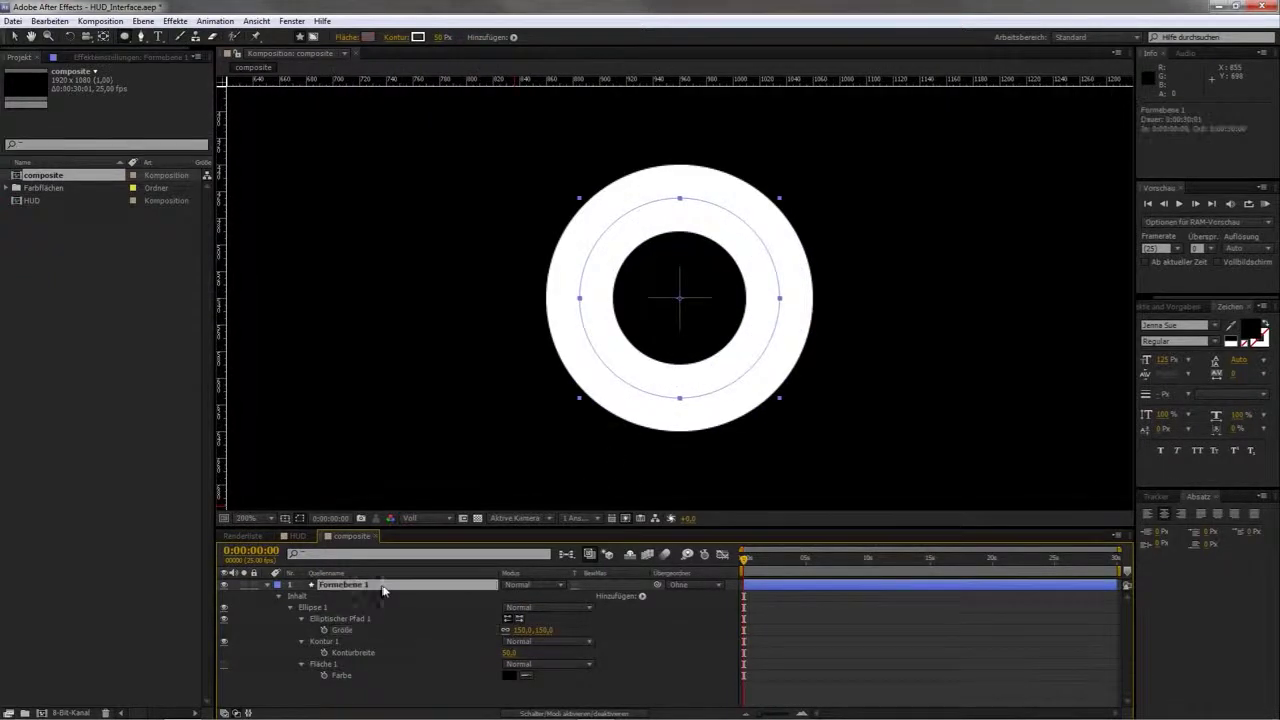
{"action": "left_click", "coordinate": [641, 597]}
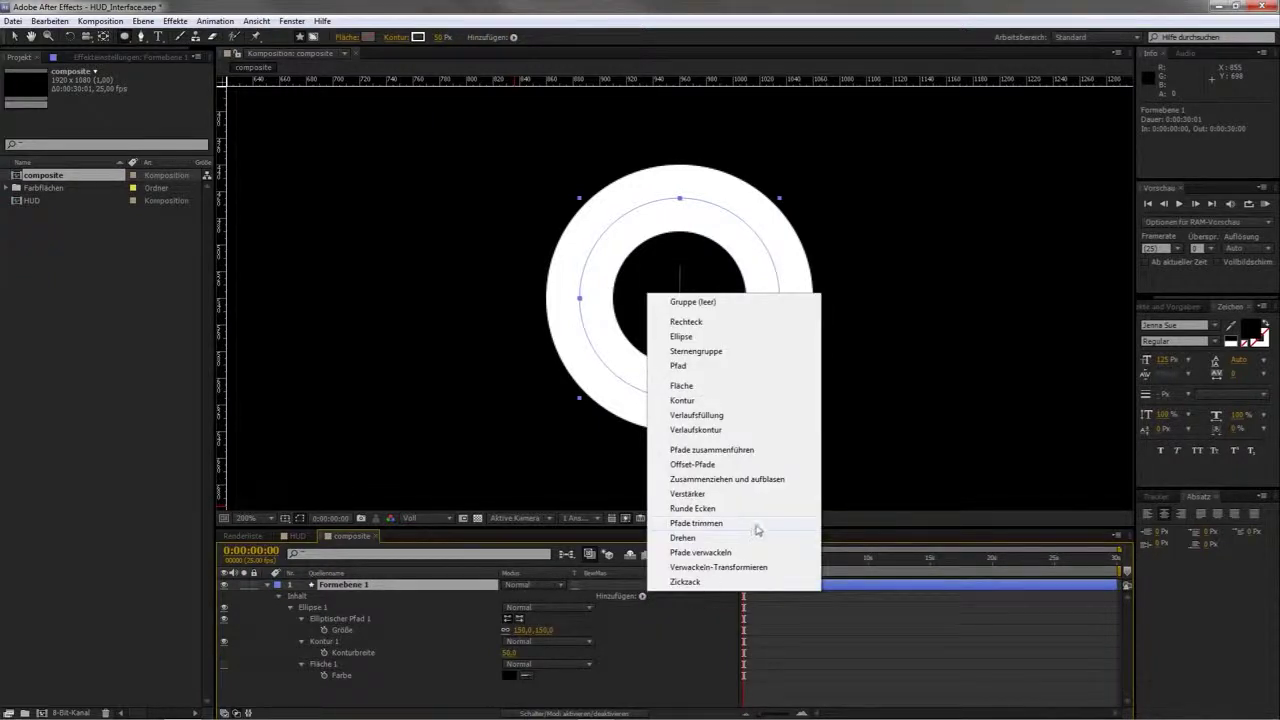
{"action": "left_click", "coordinate": [757, 526]}
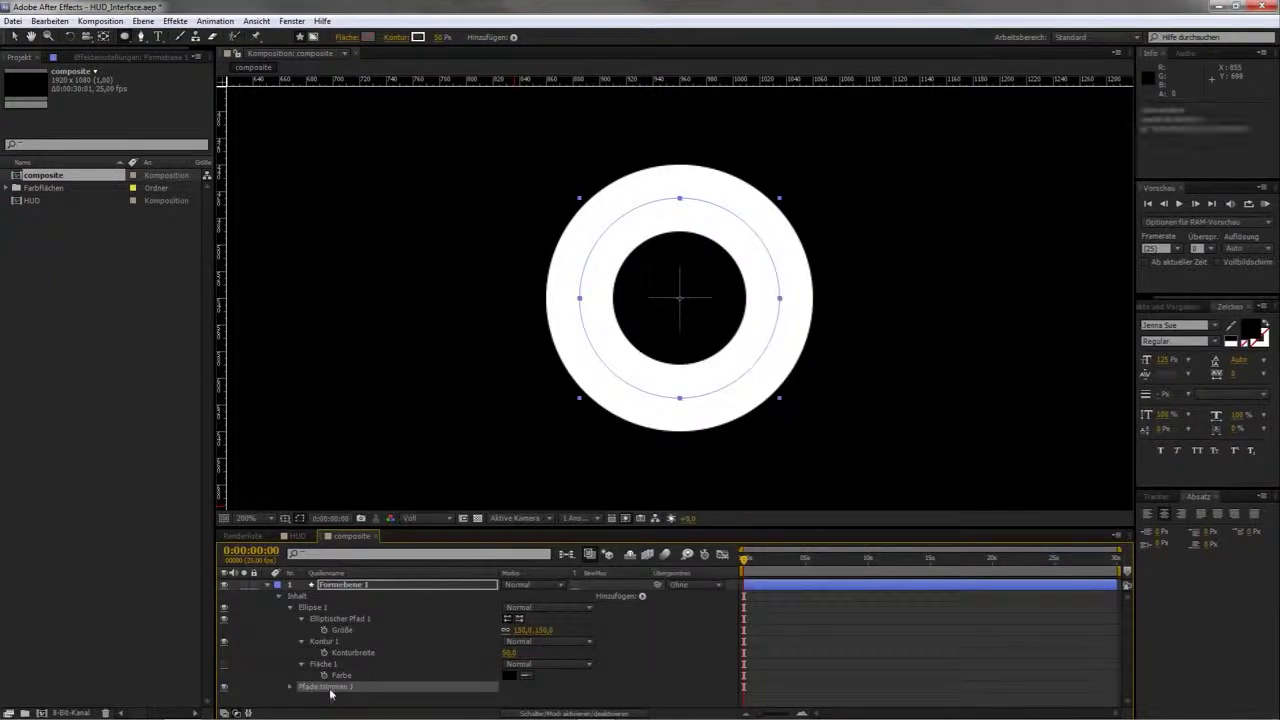
{"action": "left_click_drag", "start_coordinate": [396, 628], "coordinate": [352, 612]}
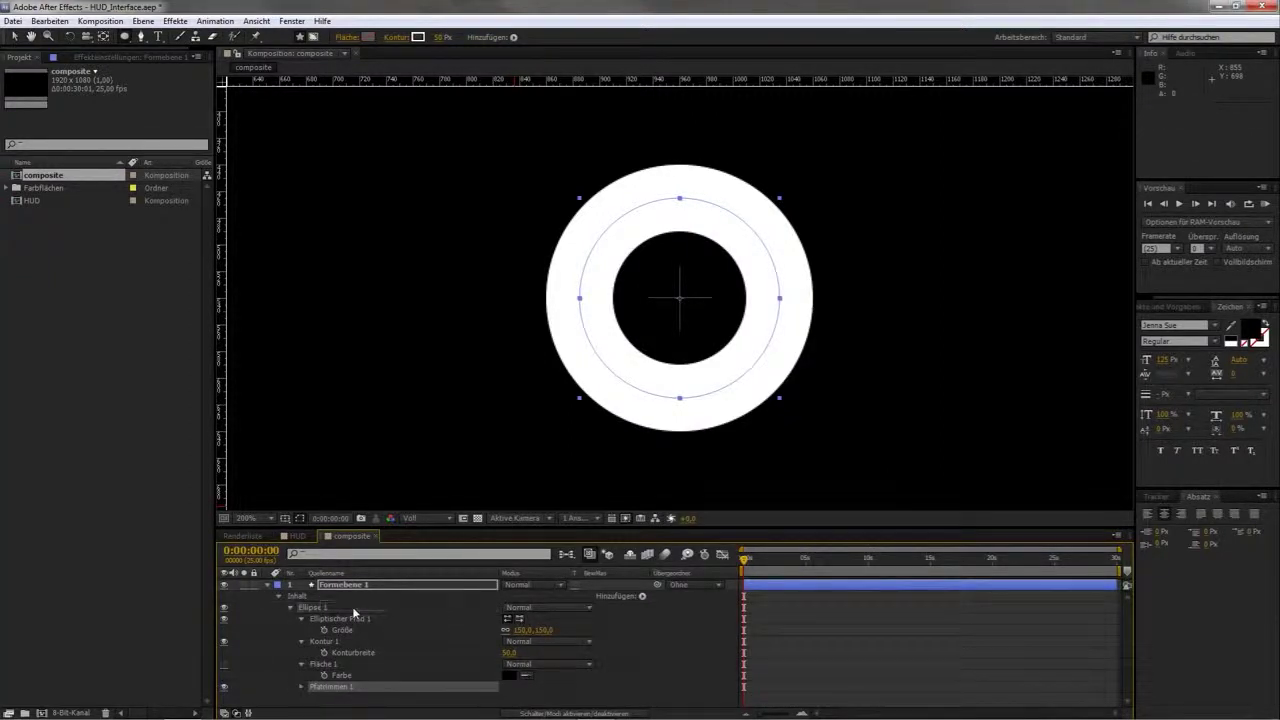
{"action": "left_click", "coordinate": [302, 688]}
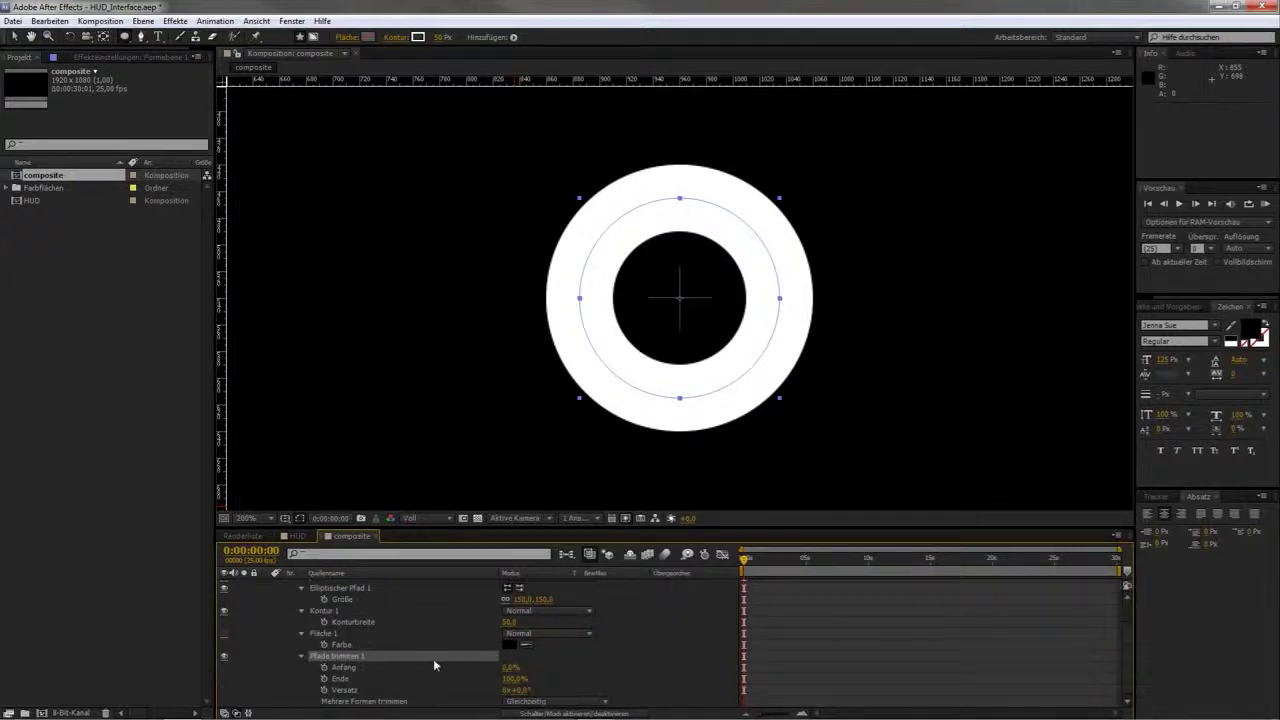
Set the Trim Paths start to 5% and its end to 25%
{"action": "left_click", "coordinate": [508, 668]}
{"action": "type", "text": "5"}
{"action": "key", "text": "Return"}
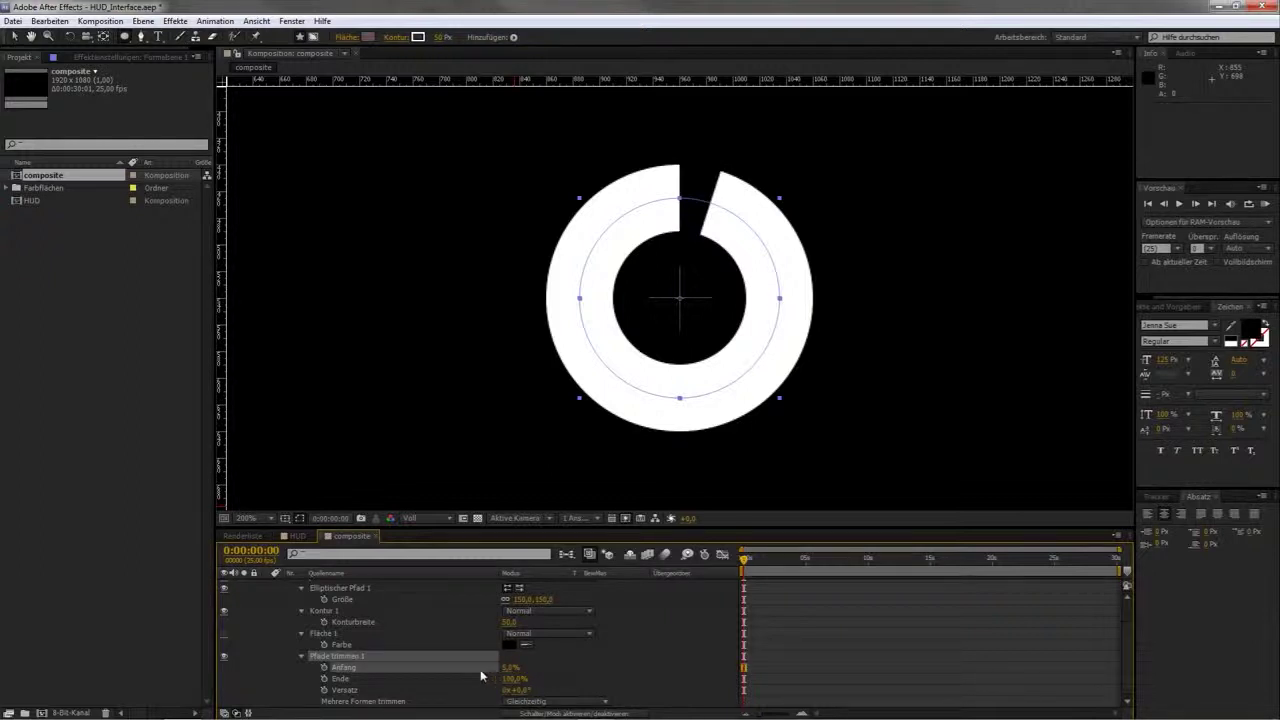
{"action": "left_click_drag", "start_coordinate": [509, 680], "coordinate": [450, 680]}
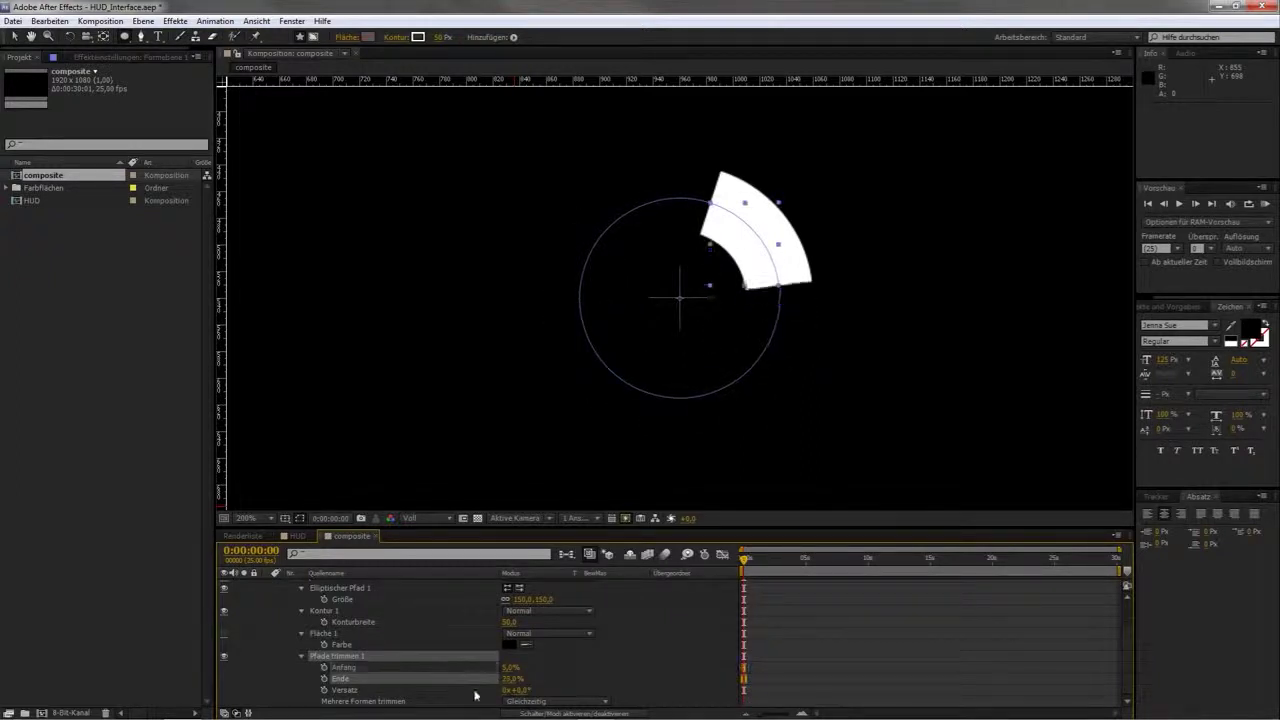
{"action": "left_click", "coordinate": [508, 682]}
{"action": "type", "text": "25"}
{"action": "key", "text": "Return"}
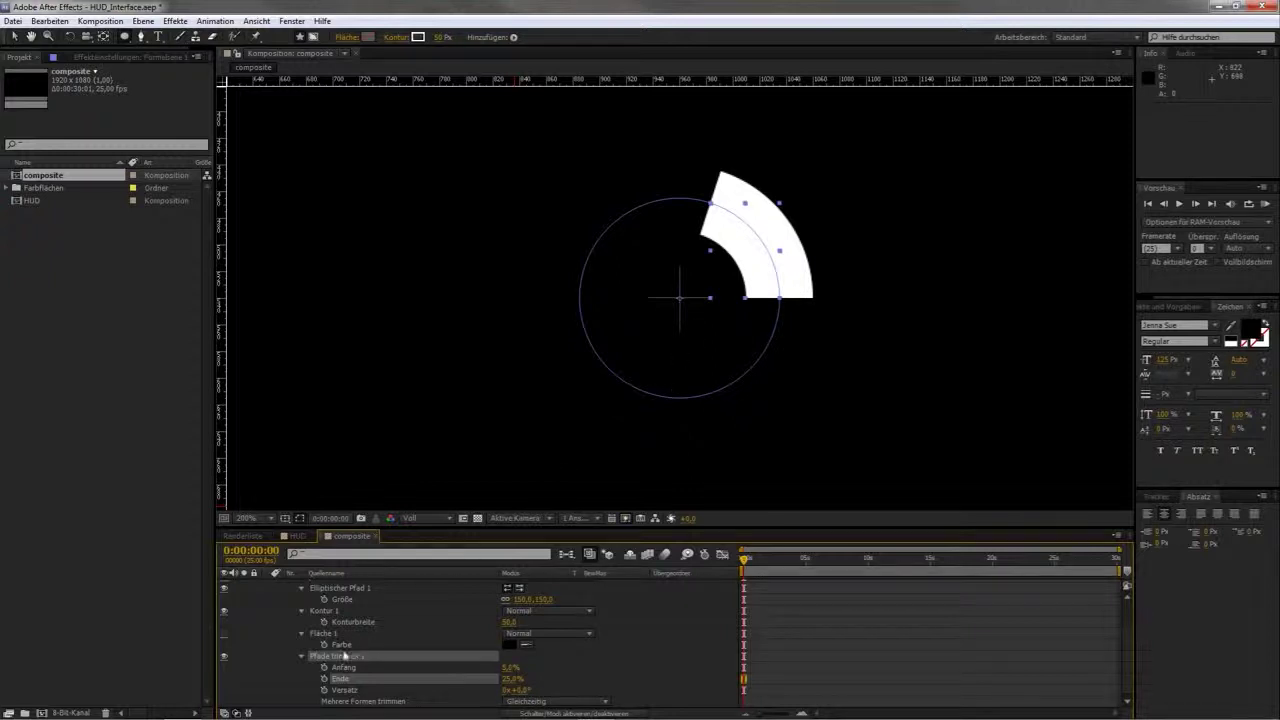
Add a Repeater (Verstärker) to the Ellipse 1 group and set it to 4 copies
{"action": "scroll", "coordinate": [620, 607], "scroll_direction": "up", "scroll_amount": 1}
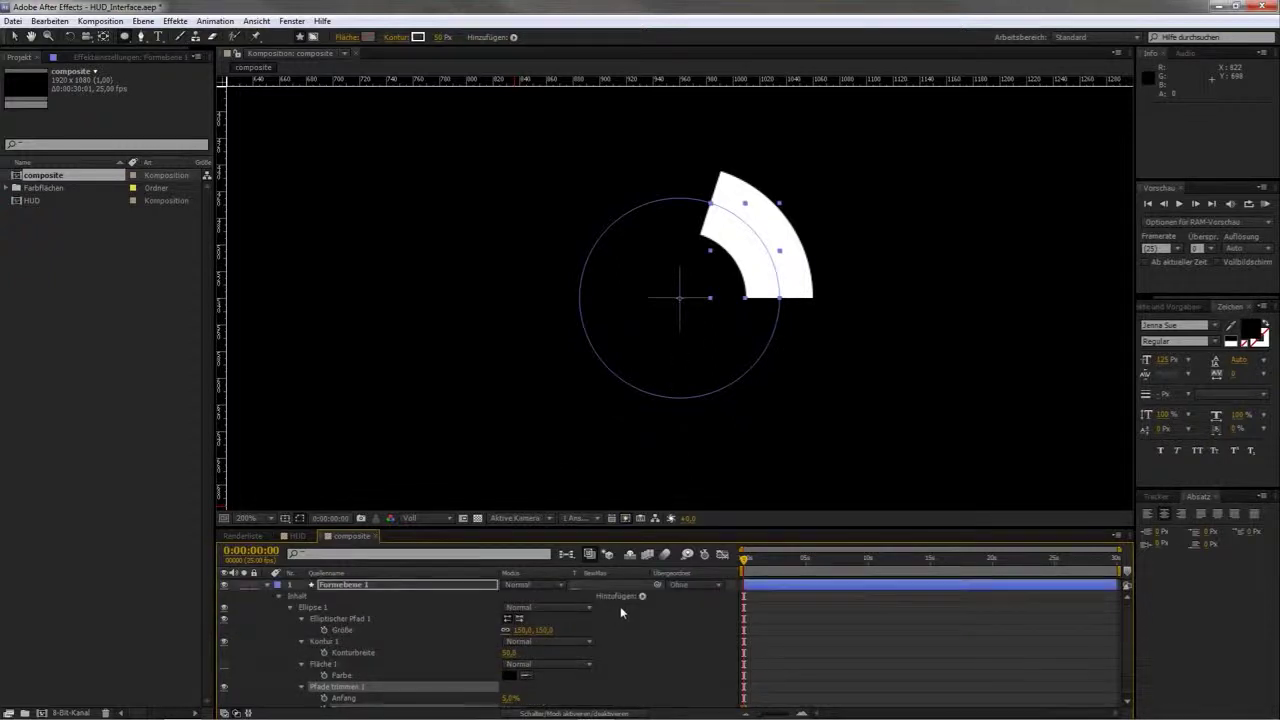
{"action": "left_click", "coordinate": [643, 597]}
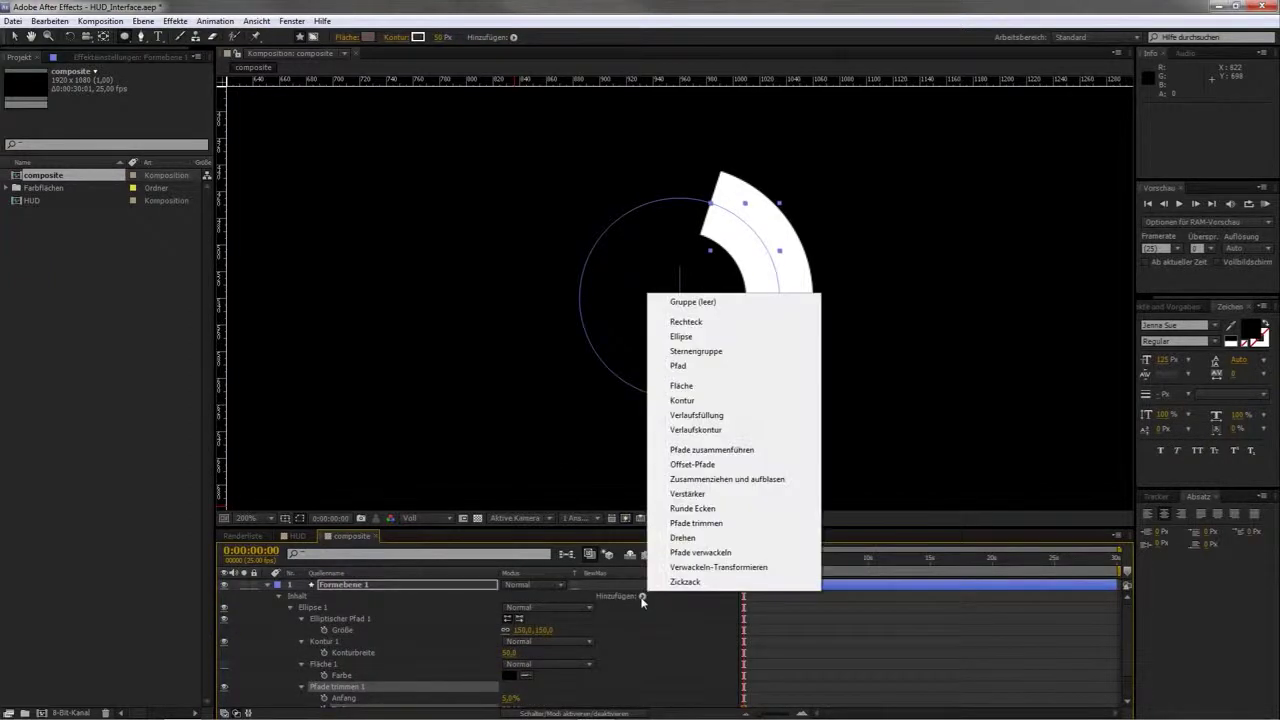
{"action": "left_click", "coordinate": [751, 501]}
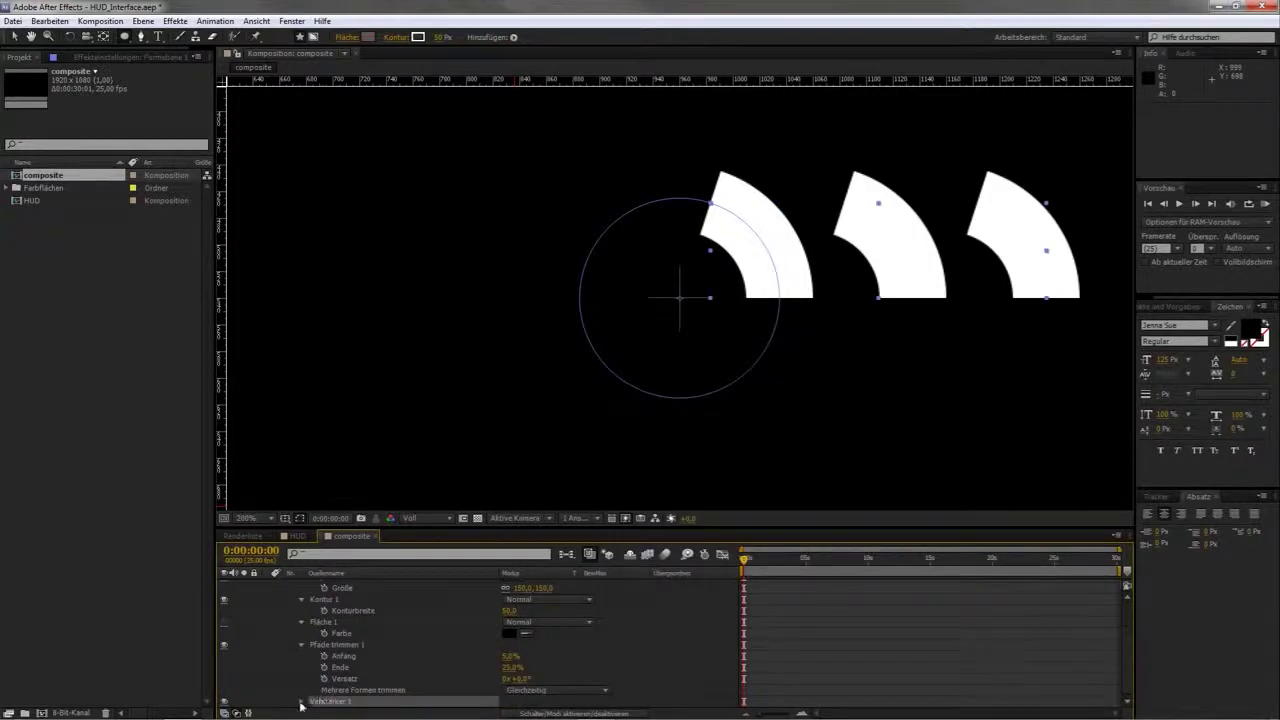
{"action": "scroll", "coordinate": [336, 676], "scroll_direction": "down", "scroll_amount": 2}
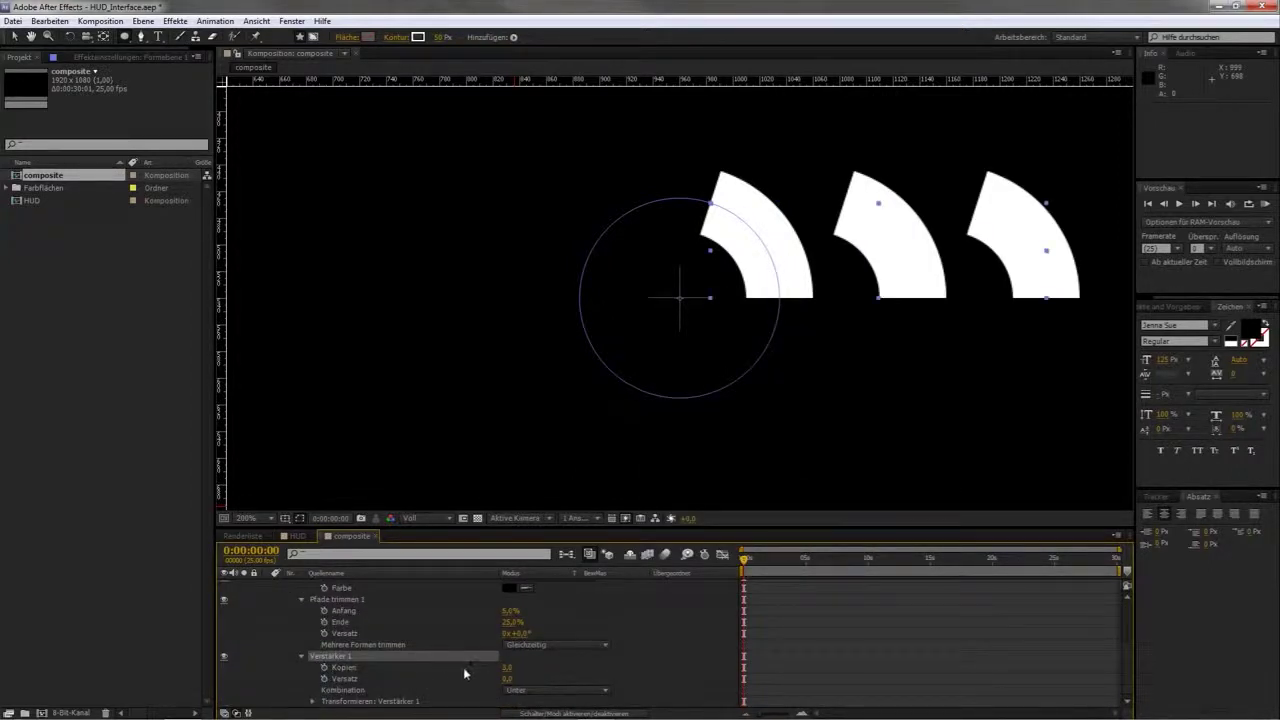
{"action": "left_click", "coordinate": [507, 671]}
{"action": "type", "text": "4"}
{"action": "key", "text": "Return"}
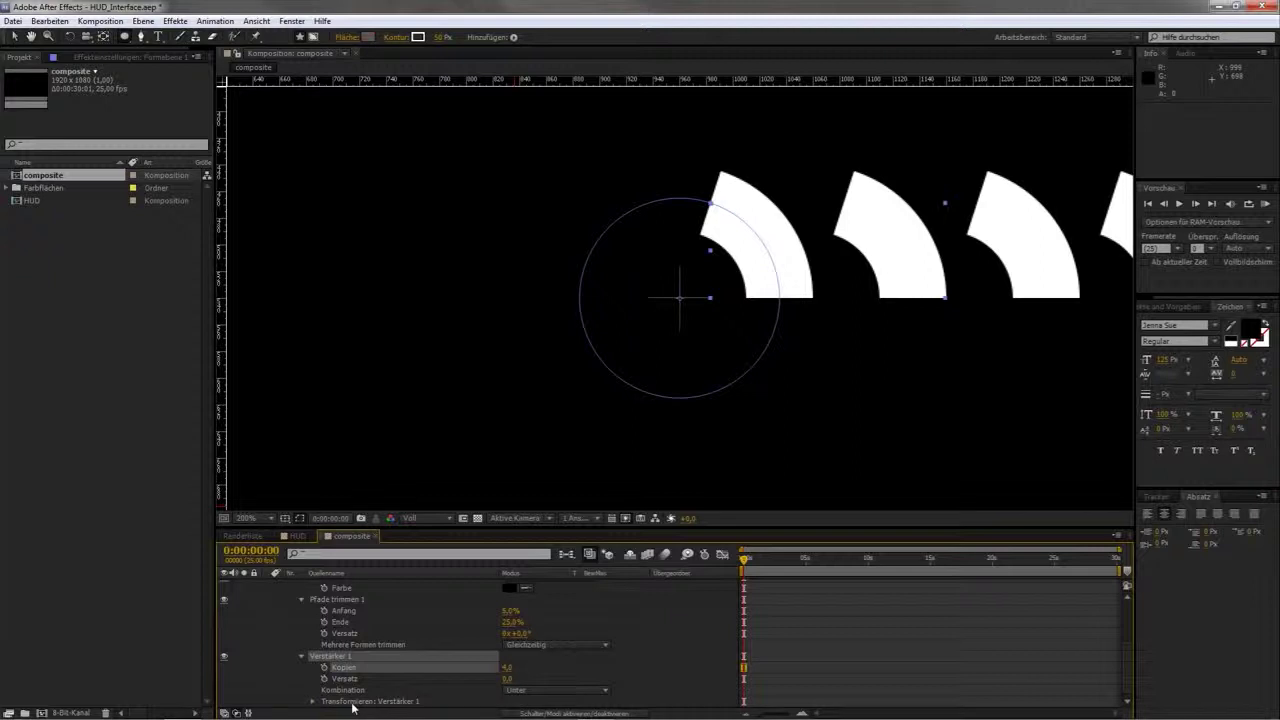
Set the Repeater's transform position to 0, 0 and its rotation to 90° to spread the segments around the centre
{"action": "left_click", "coordinate": [313, 702]}
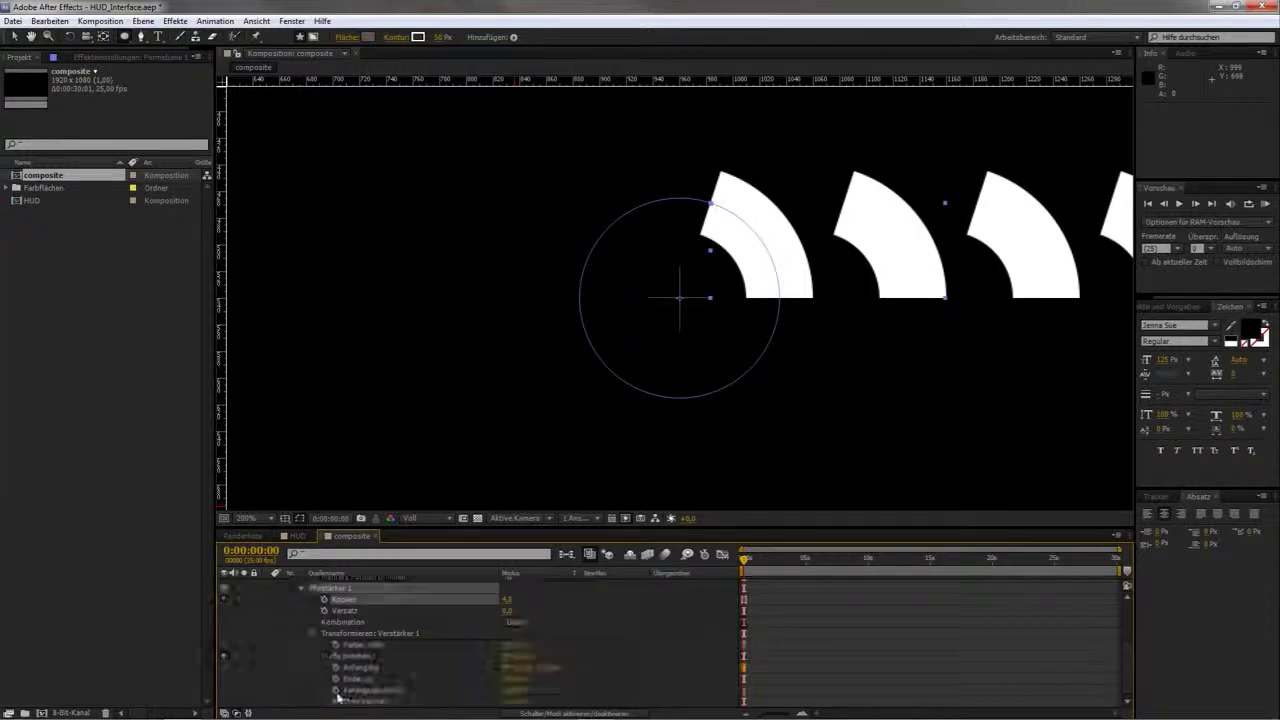
{"action": "left_click", "coordinate": [512, 656]}
{"action": "type", "text": "0"}
{"action": "key", "text": "Return"}
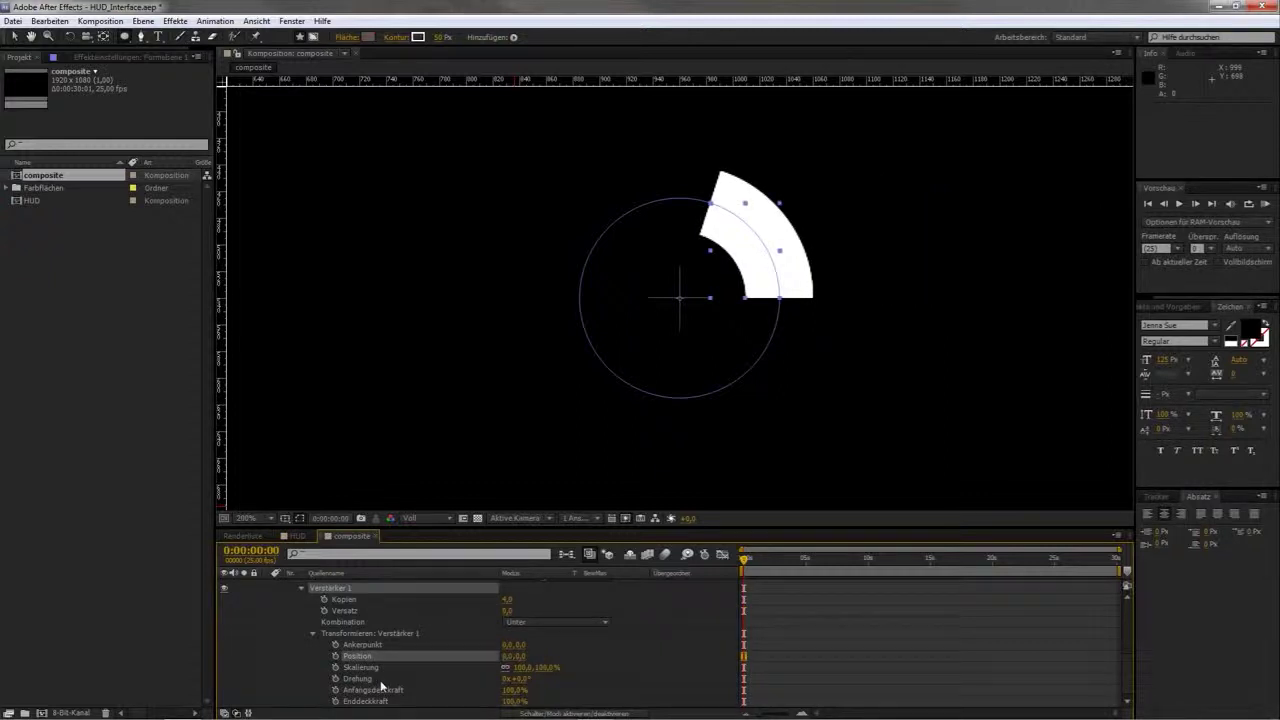
{"action": "left_click", "coordinate": [521, 678]}
{"action": "type", "text": "90"}
{"action": "key", "text": "Return"}
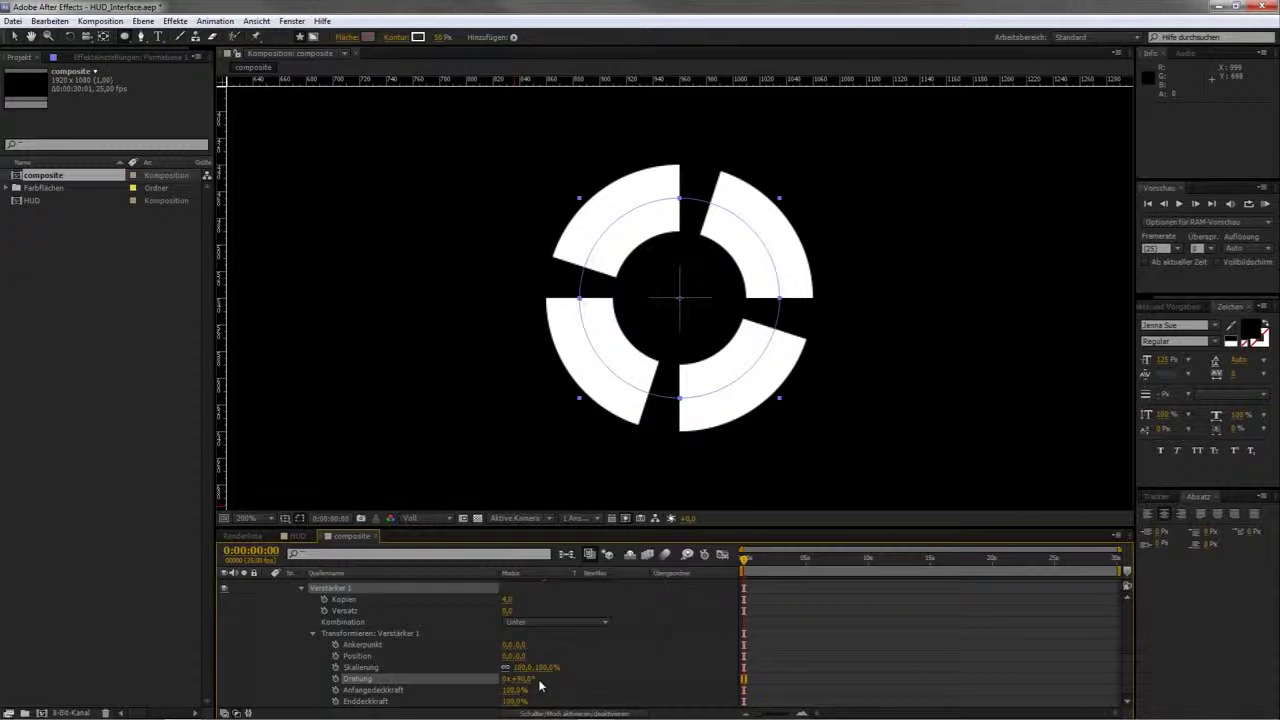
Collapse the shape layer's properties and place a vertical guide through the ring's centre at 960 px
{"action": "scroll", "coordinate": [416, 611], "scroll_direction": "up", "scroll_amount": 10}
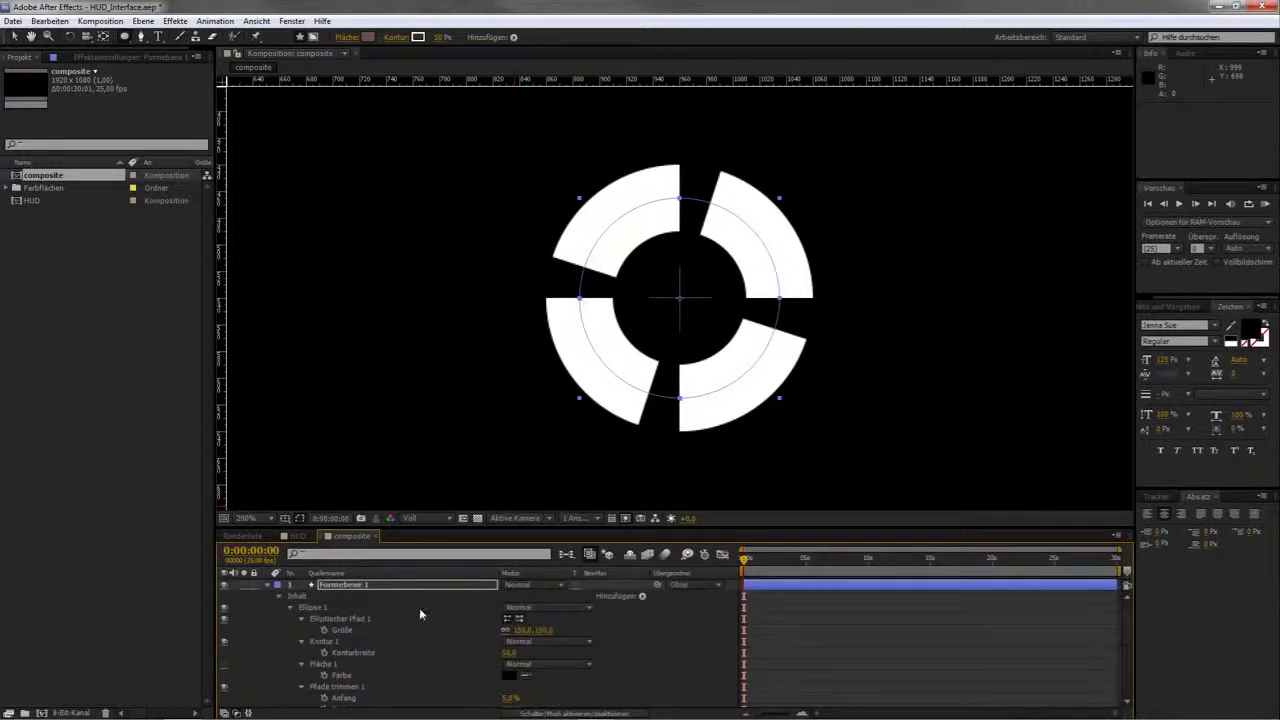
{"action": "key", "text": "u"}
{"action": "key", "text": "ctrl+z"}
{"action": "left_click_drag", "start_coordinate": [222, 348], "coordinate": [680, 348]}
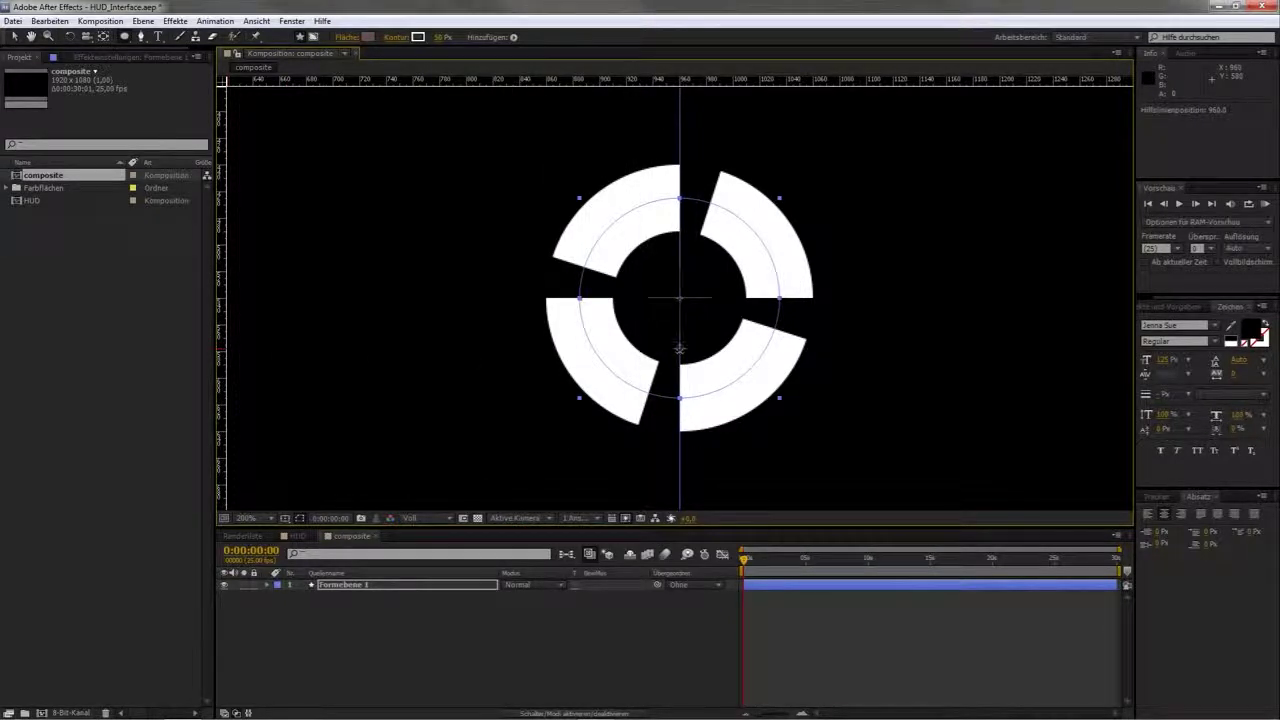
Set the ring layer's rotation to -9° so the gaps between its segments align symmetrically with the vertical guide
{"action": "key", "text": "r"}
{"action": "left_click_drag", "start_coordinate": [523, 597], "coordinate": [514, 597]}
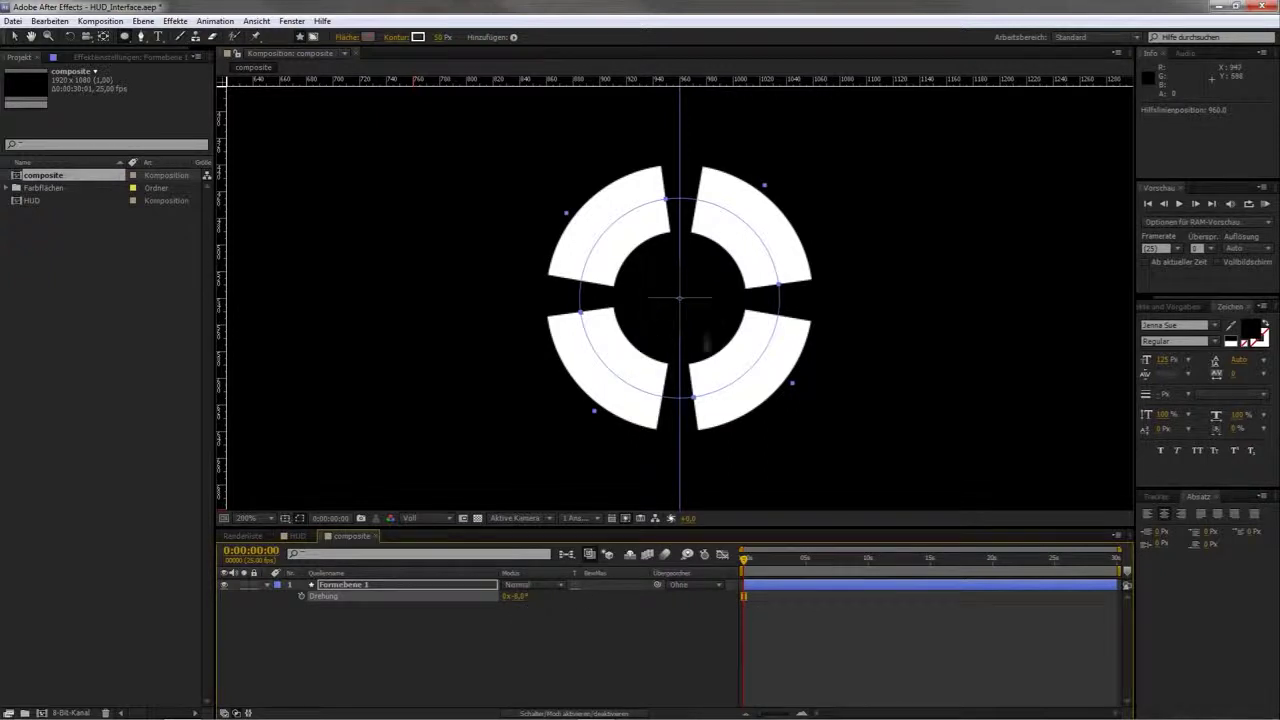
{"action": "left_click", "coordinate": [520, 596]}
{"action": "type", "text": "-7"}
{"action": "key", "text": "Return"}
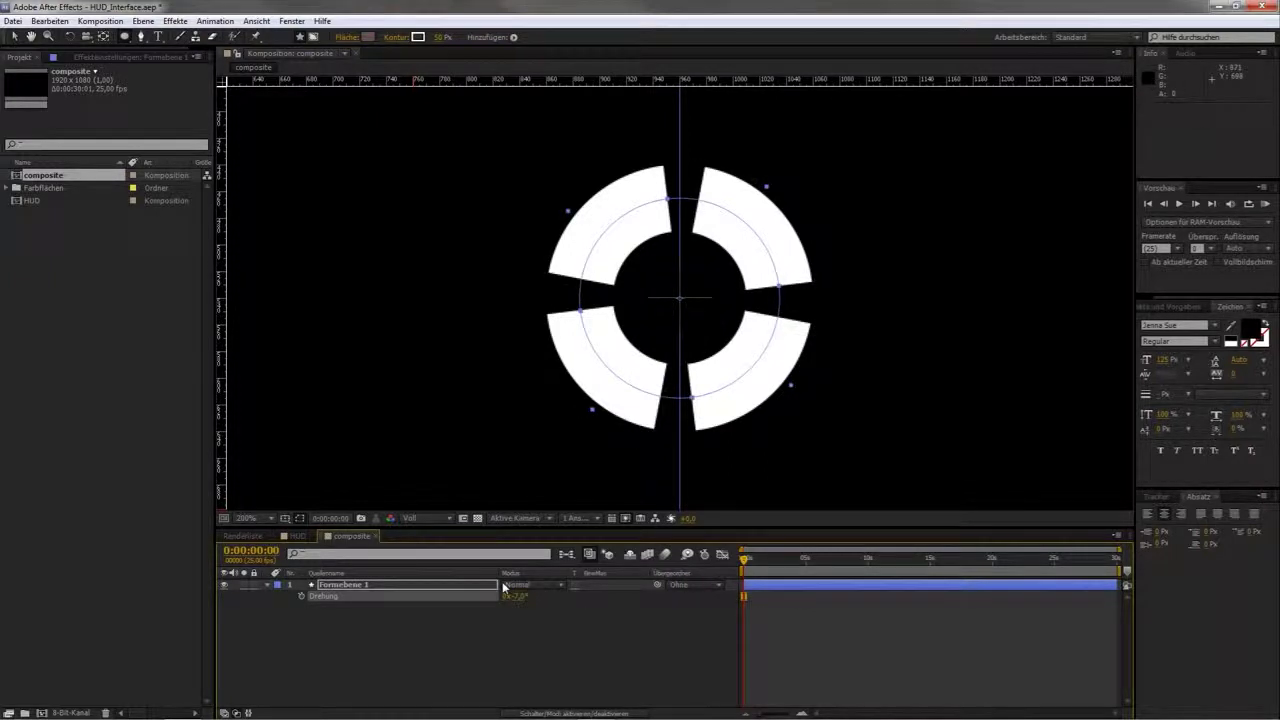
{"action": "left_click", "coordinate": [518, 596]}
{"action": "type", "text": "-9"}
{"action": "key", "text": "Return"}
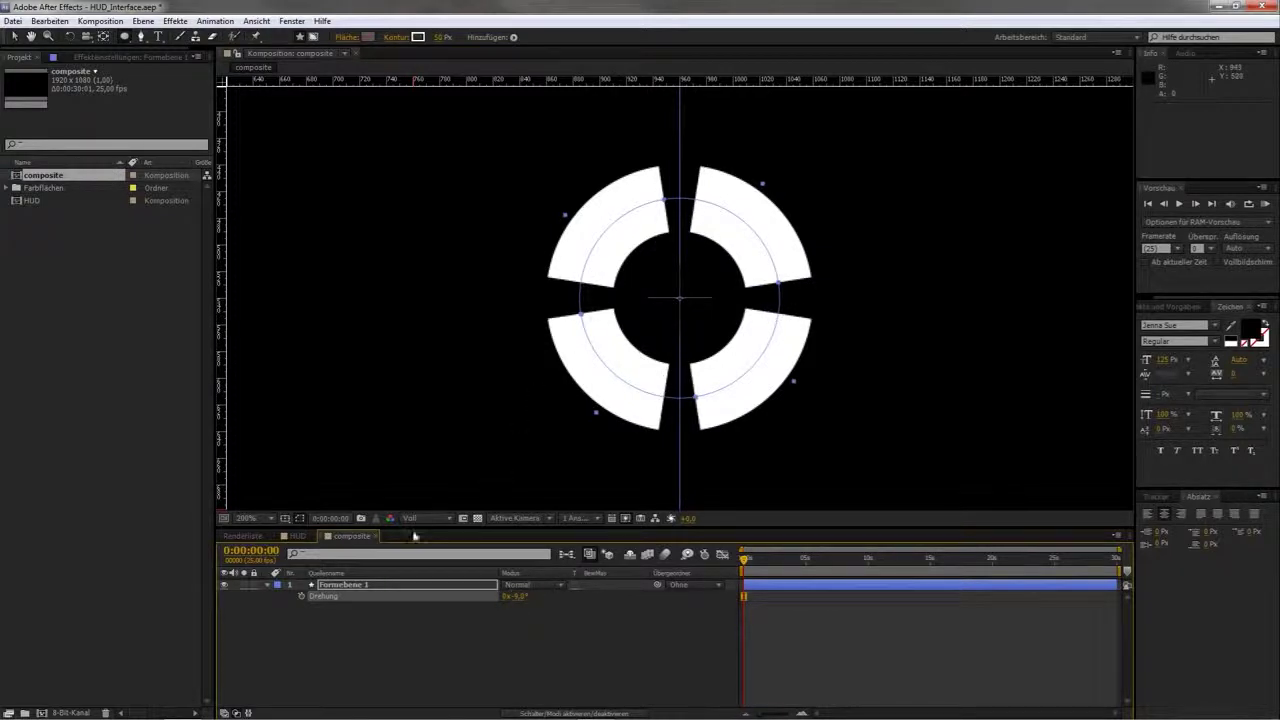
Collapse the ring layer's rotation property and remove the vertical guide from the composition
{"action": "key", "text": "r"}
{"action": "left_click_drag", "start_coordinate": [679, 452], "coordinate": [205, 428]}
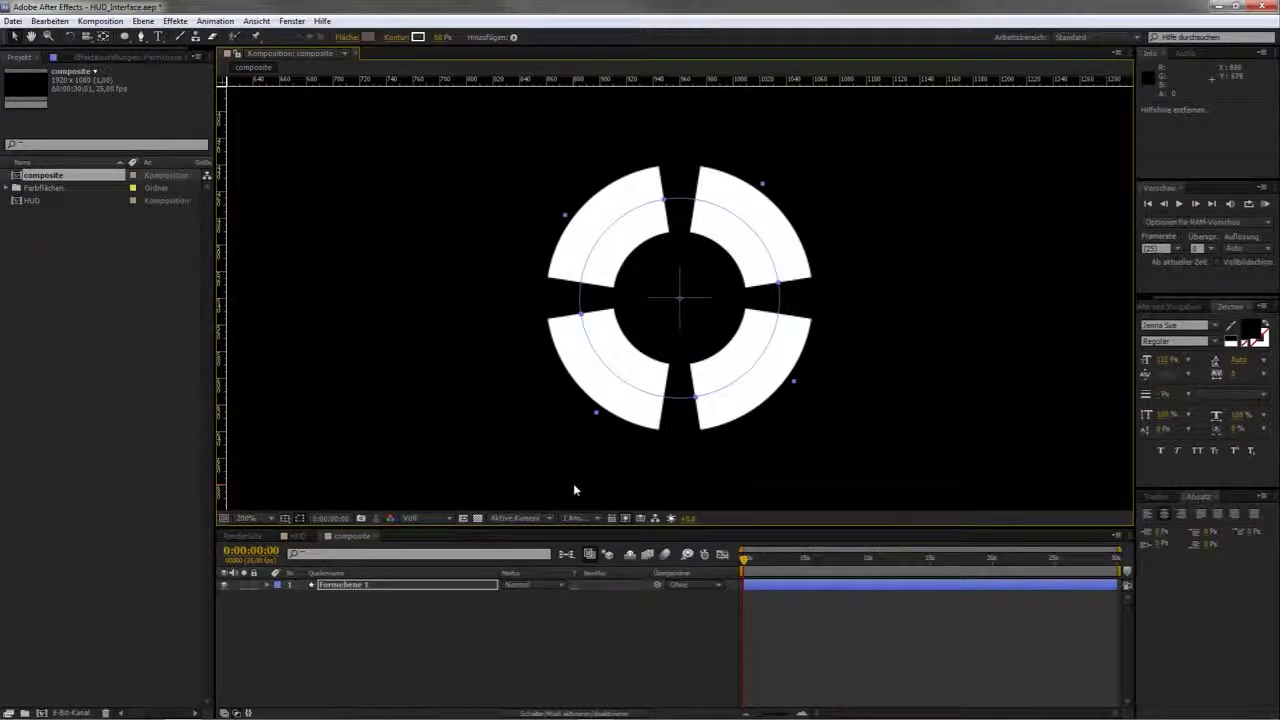
{"action": "key", "text": "comma"}
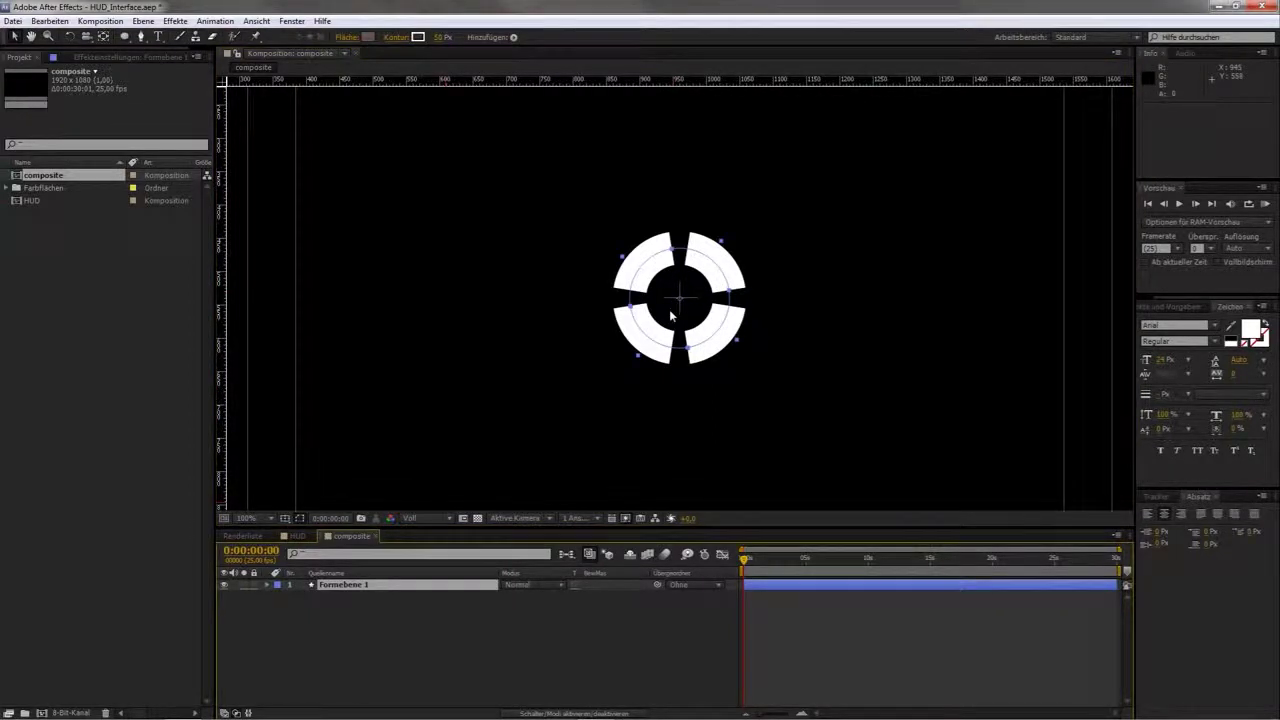
With no layer selected, draw a straight vertical Pen line from the ring's centre up to well above the ring on a new shape layer
{"action": "left_click", "coordinate": [390, 602]}
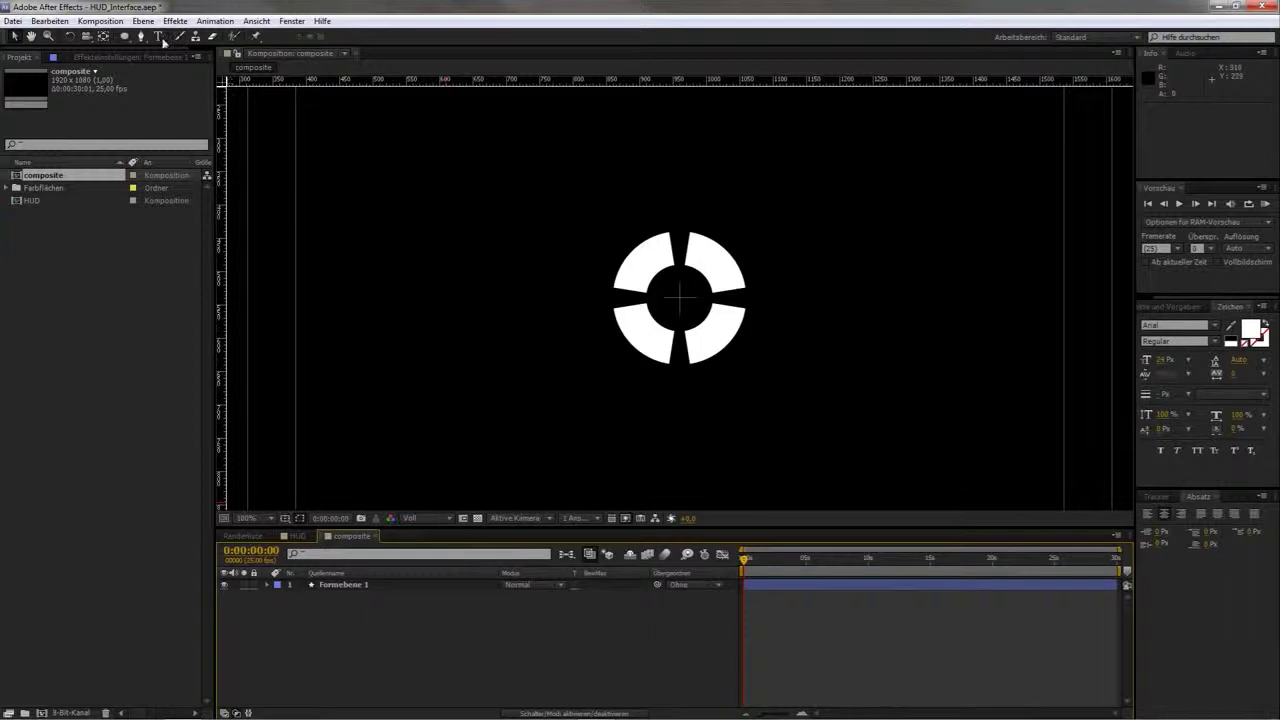
{"action": "left_click", "coordinate": [141, 36]}
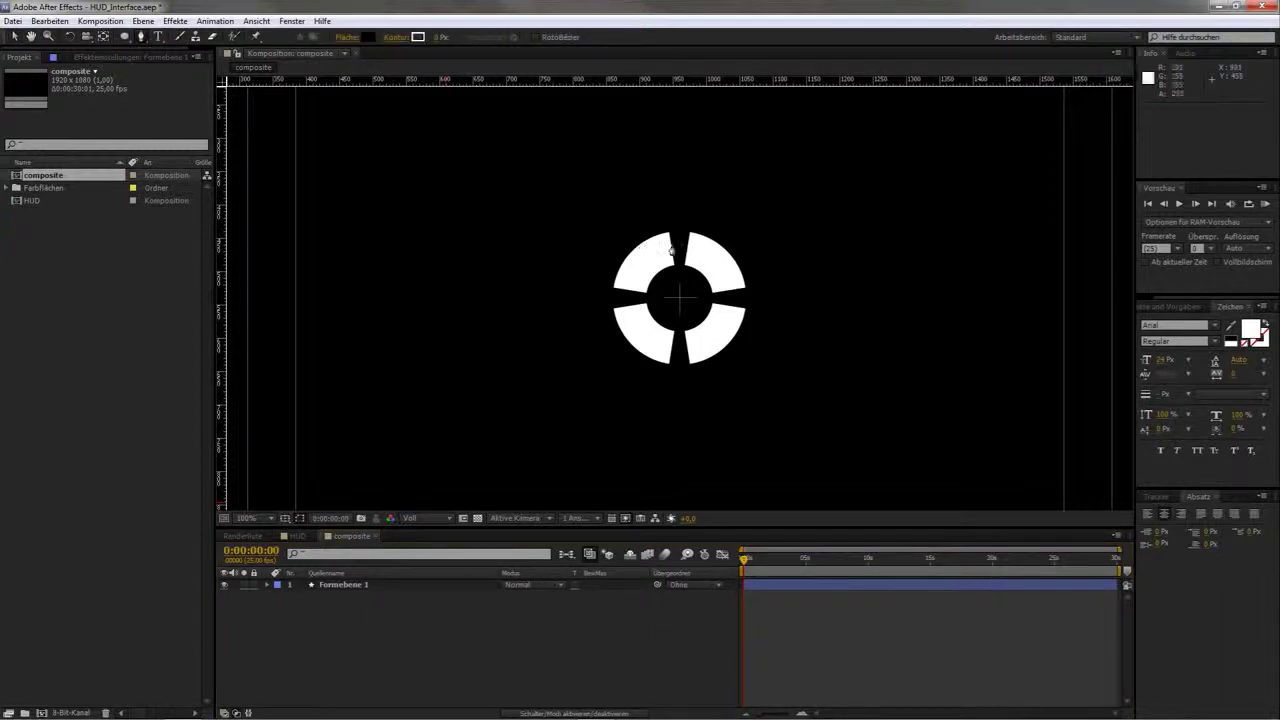
{"action": "scroll", "coordinate": [676, 260], "scroll_direction": "up", "scroll_amount": 1}
{"action": "left_click_drag", "start_coordinate": [675, 260], "coordinate": [649, 340]}
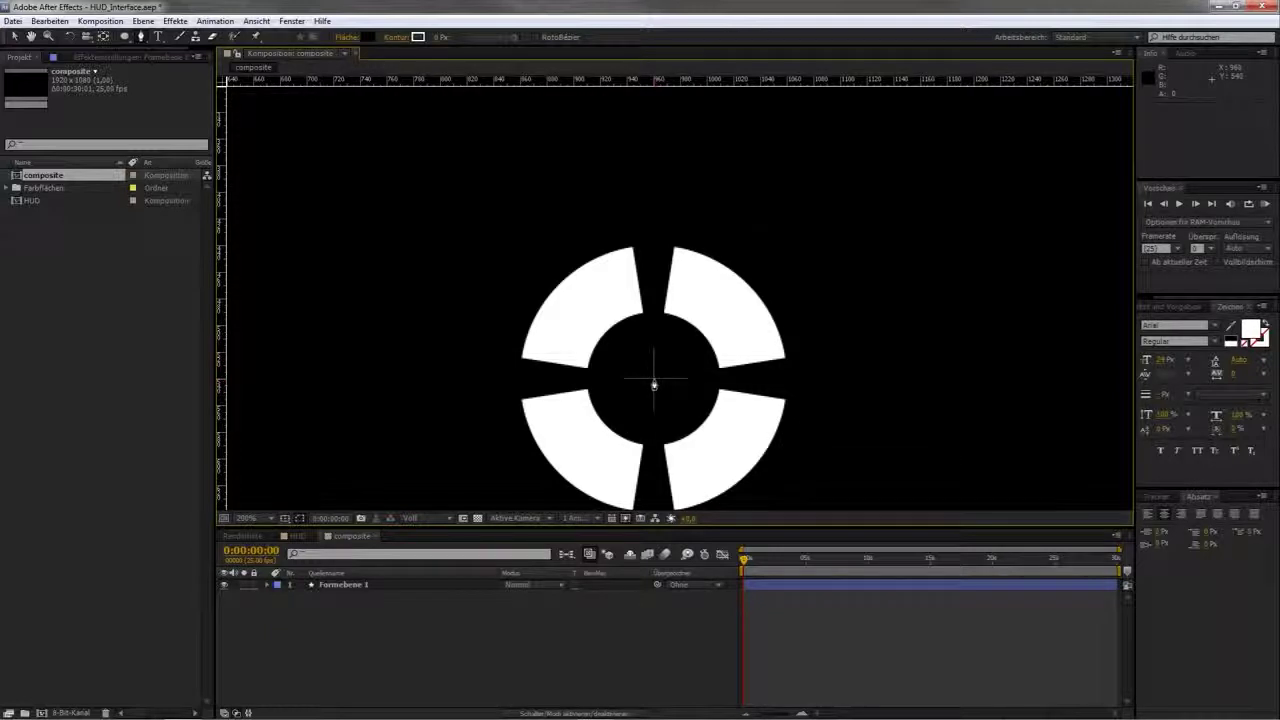
{"action": "left_click", "coordinate": [653, 378]}
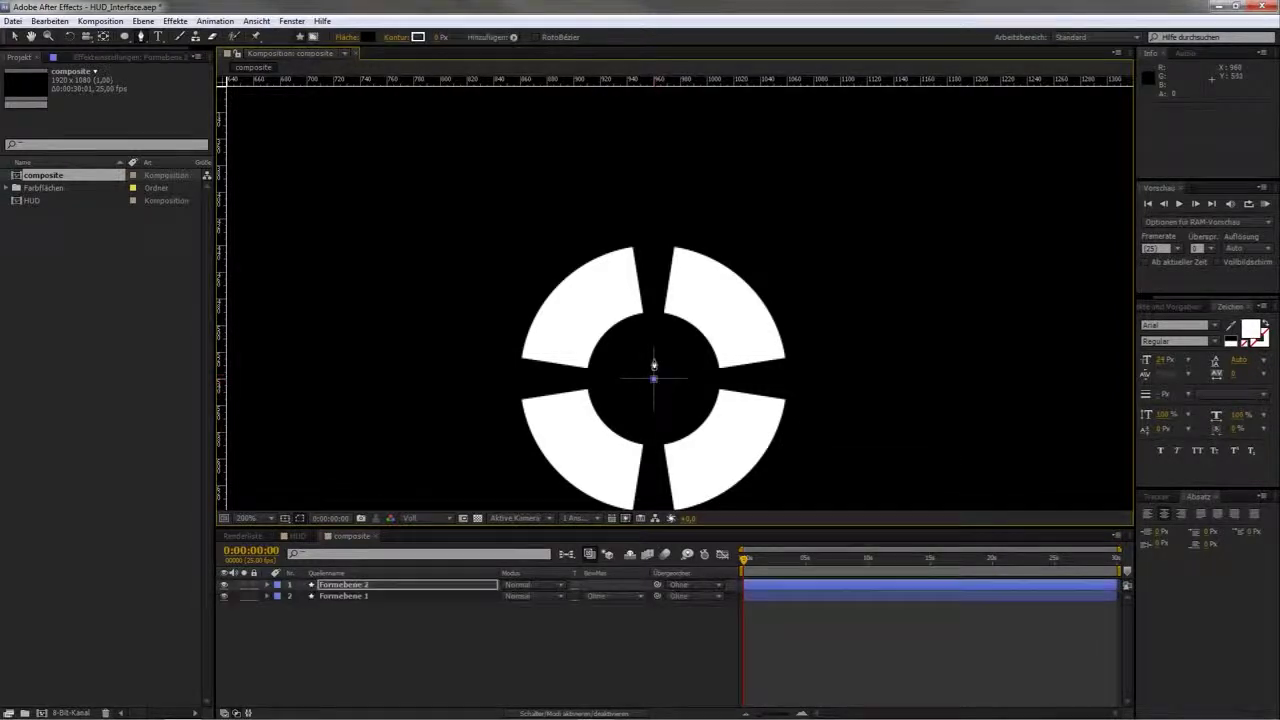
{"action": "left_click", "coordinate": [653, 119]}
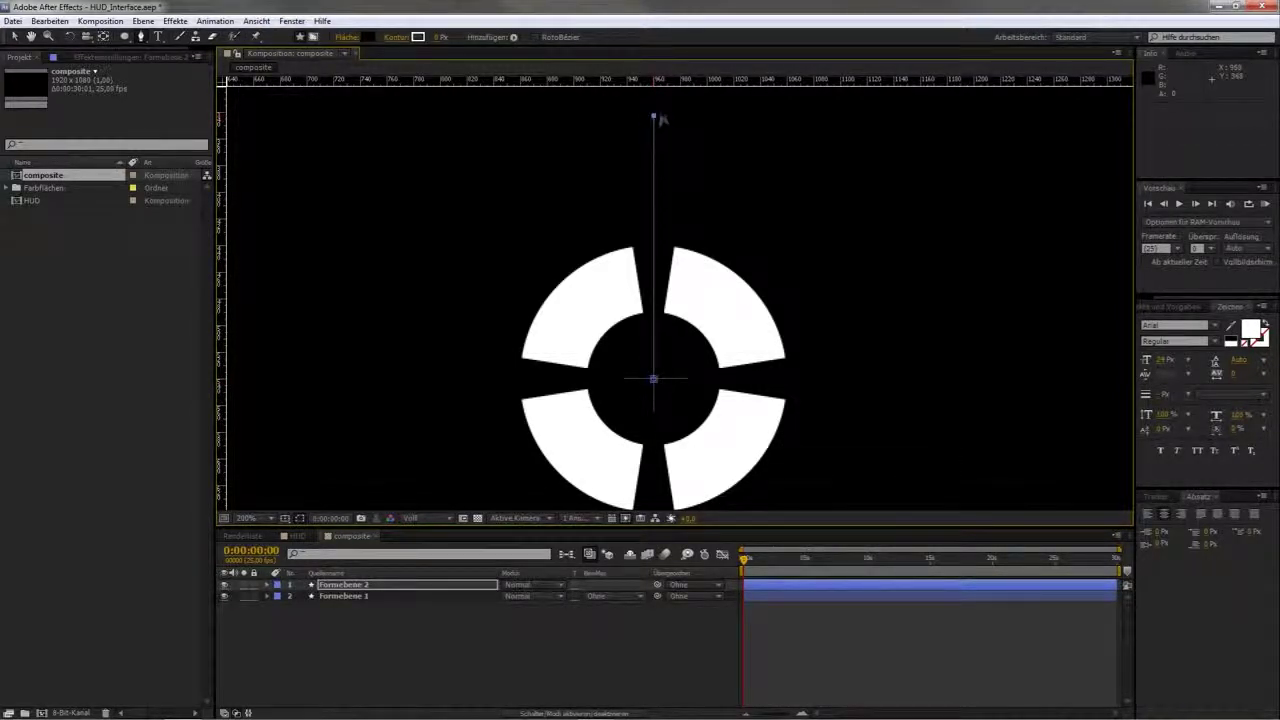
Move the line's lower endpoint straight up to just above the ring and select the whole Formebene 2 layer
{"action": "key", "text": "v"}
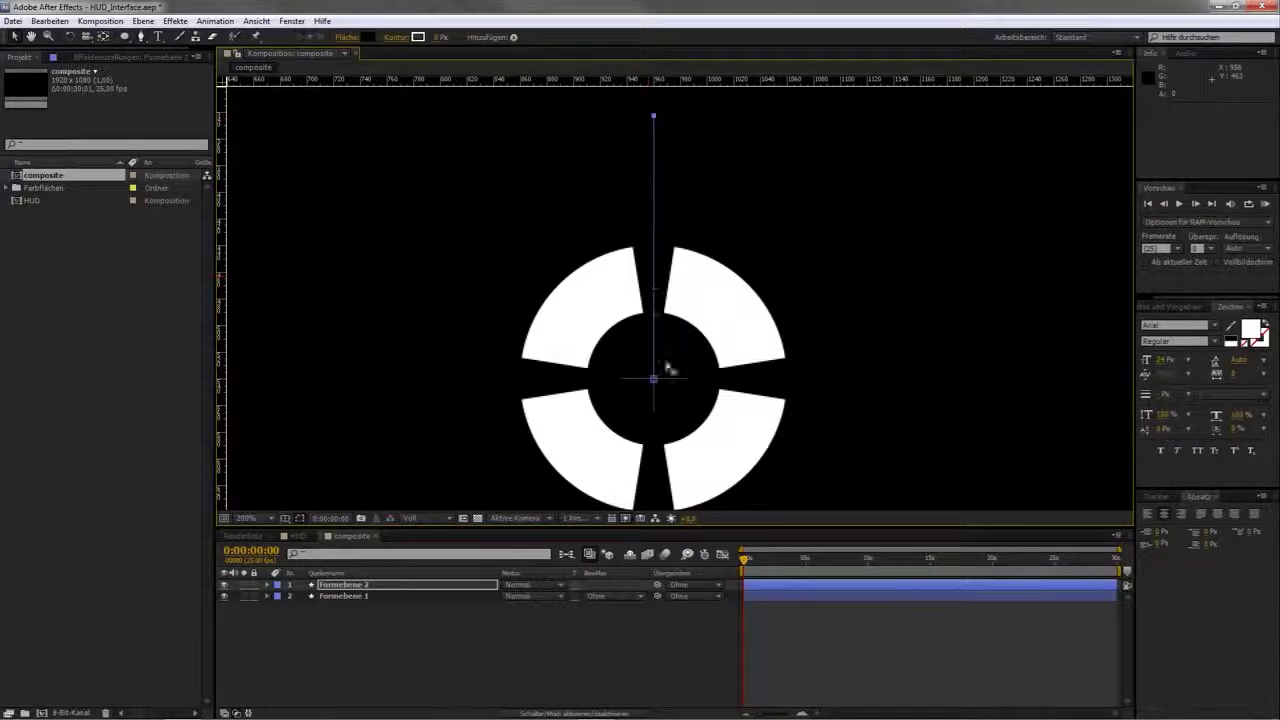
{"action": "left_click_drag", "start_coordinate": [653, 380], "coordinate": [654, 209]}
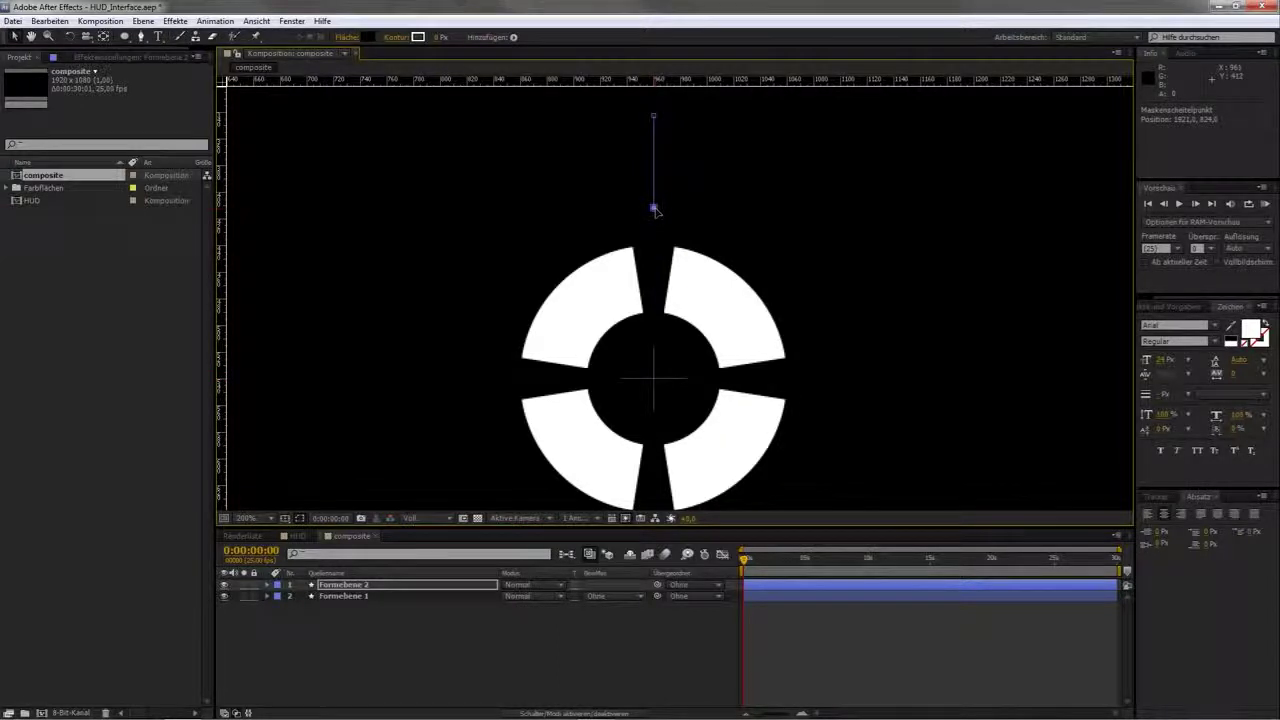
{"action": "left_click", "coordinate": [370, 589]}
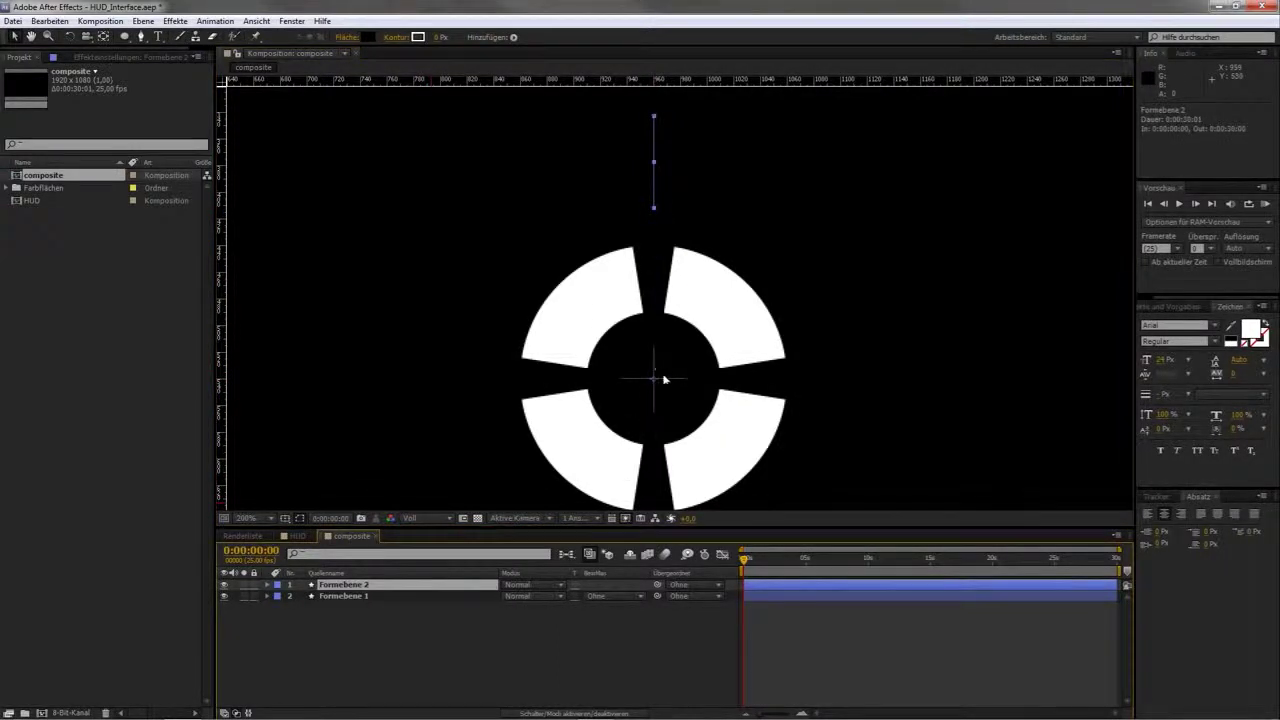
{"action": "key", "text": "period"}
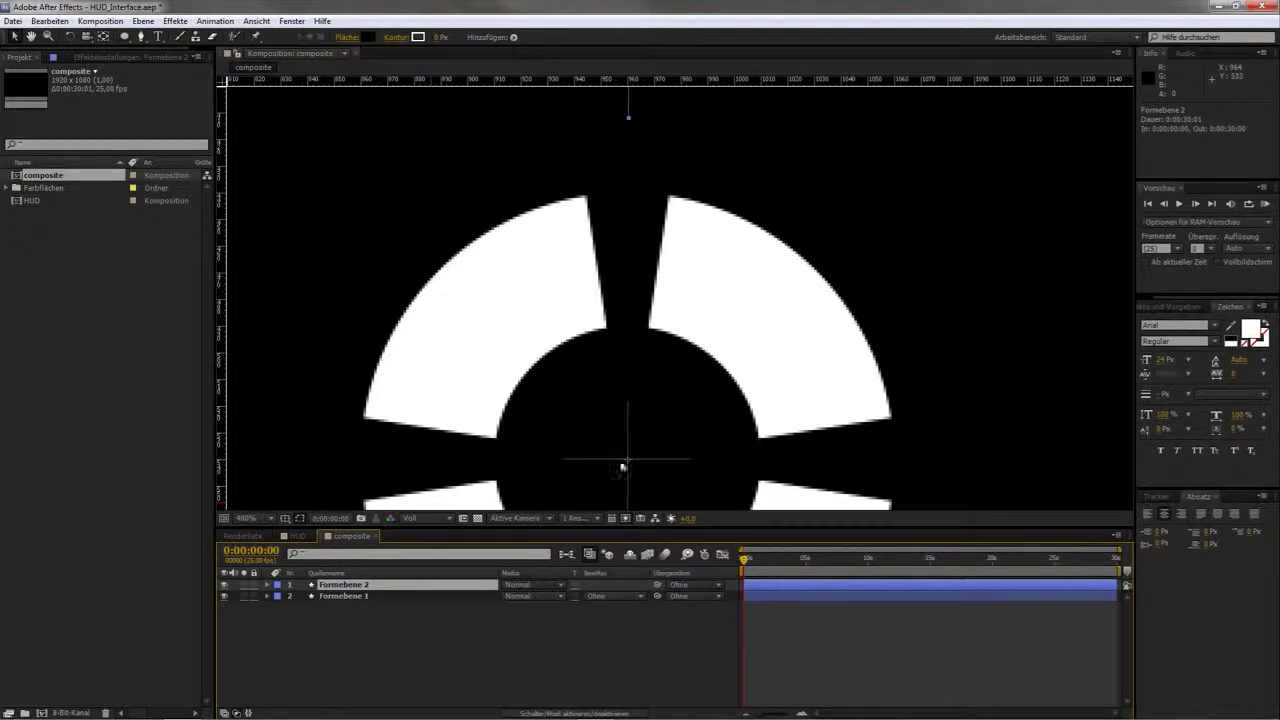
{"action": "key", "text": "comma"}
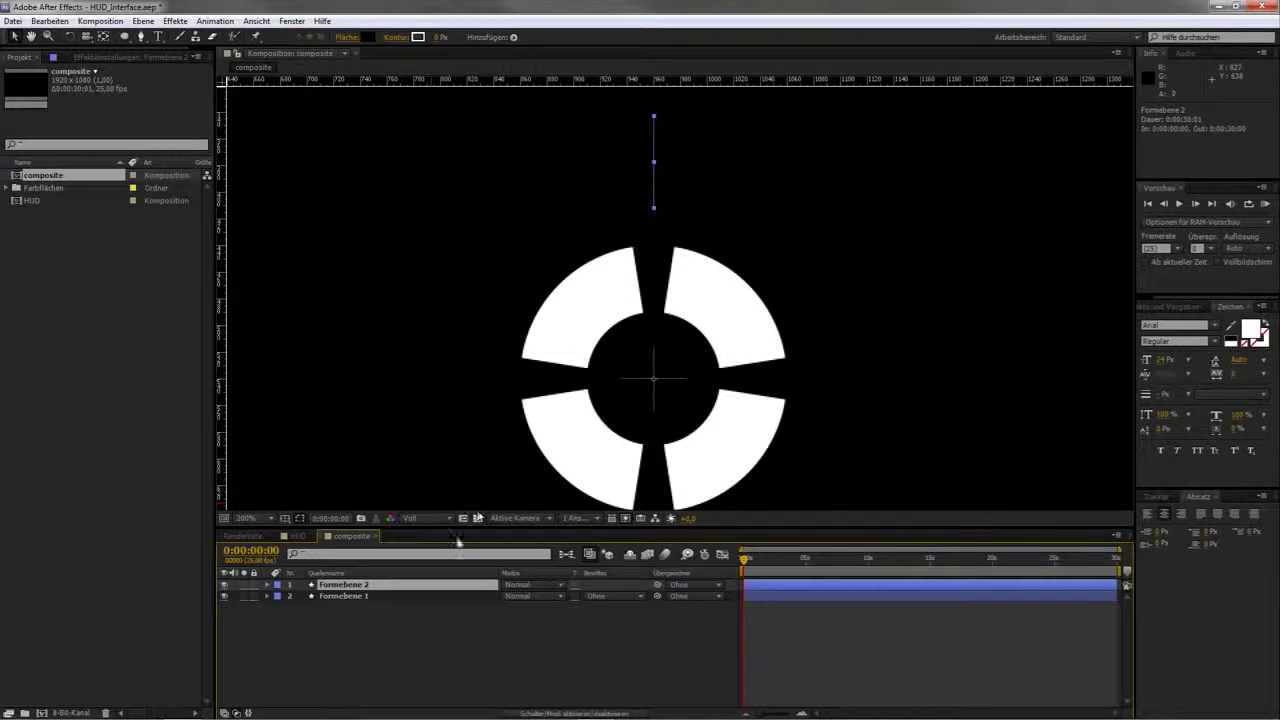
Hide the fill (Fläche 1) of the Formebene 2 line and set its stroke width (Konturbreite) to 2
{"action": "key", "text": "u"}
{"action": "key", "text": "u"}
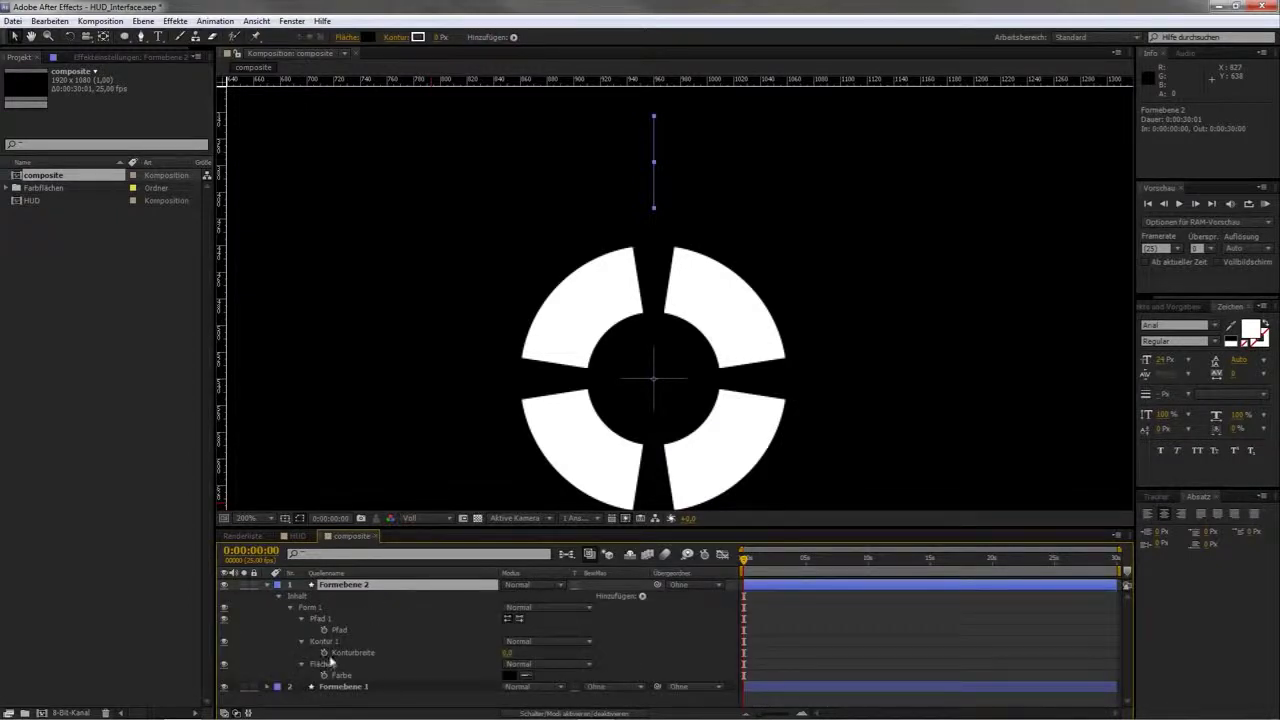
{"action": "left_click", "coordinate": [223, 664]}
{"action": "left_click", "coordinate": [507, 652]}
{"action": "type", "text": "2"}
{"action": "key", "text": "Return"}
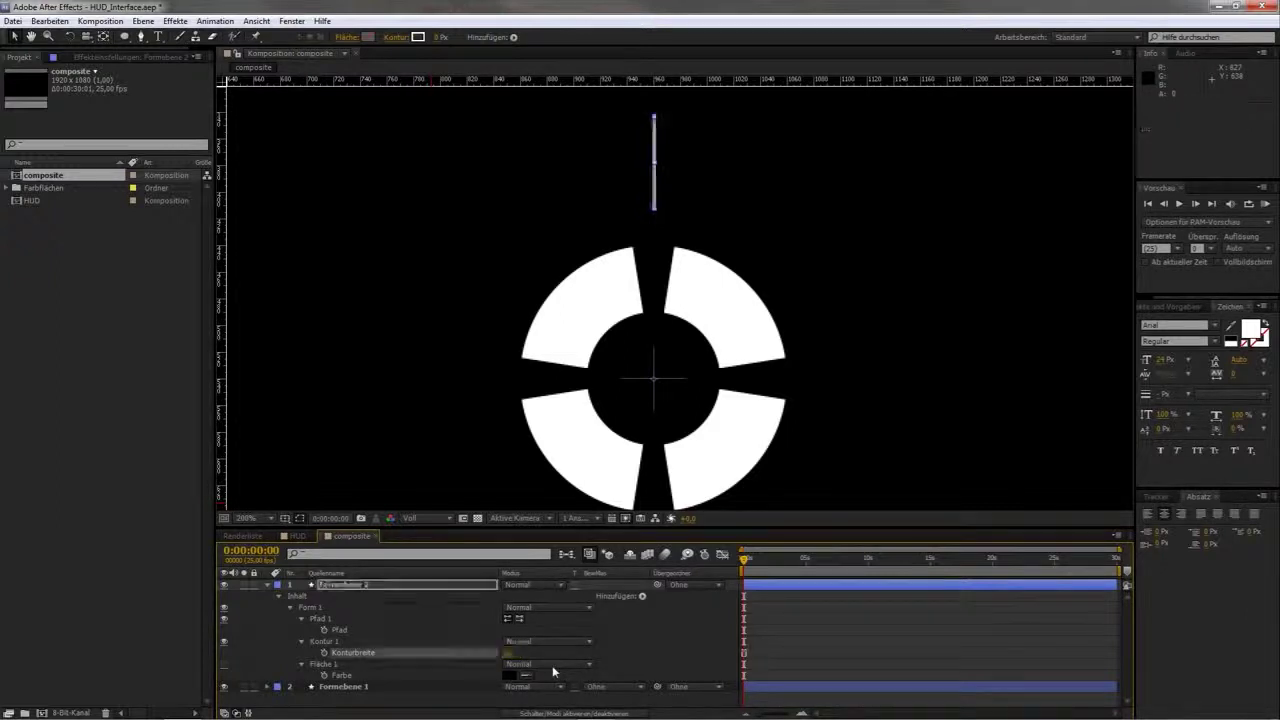
Add a Repeater (Verstärker) to Formebene 2 inside the Form 1 group and set it to 4 copies
{"action": "left_click", "coordinate": [400, 586]}
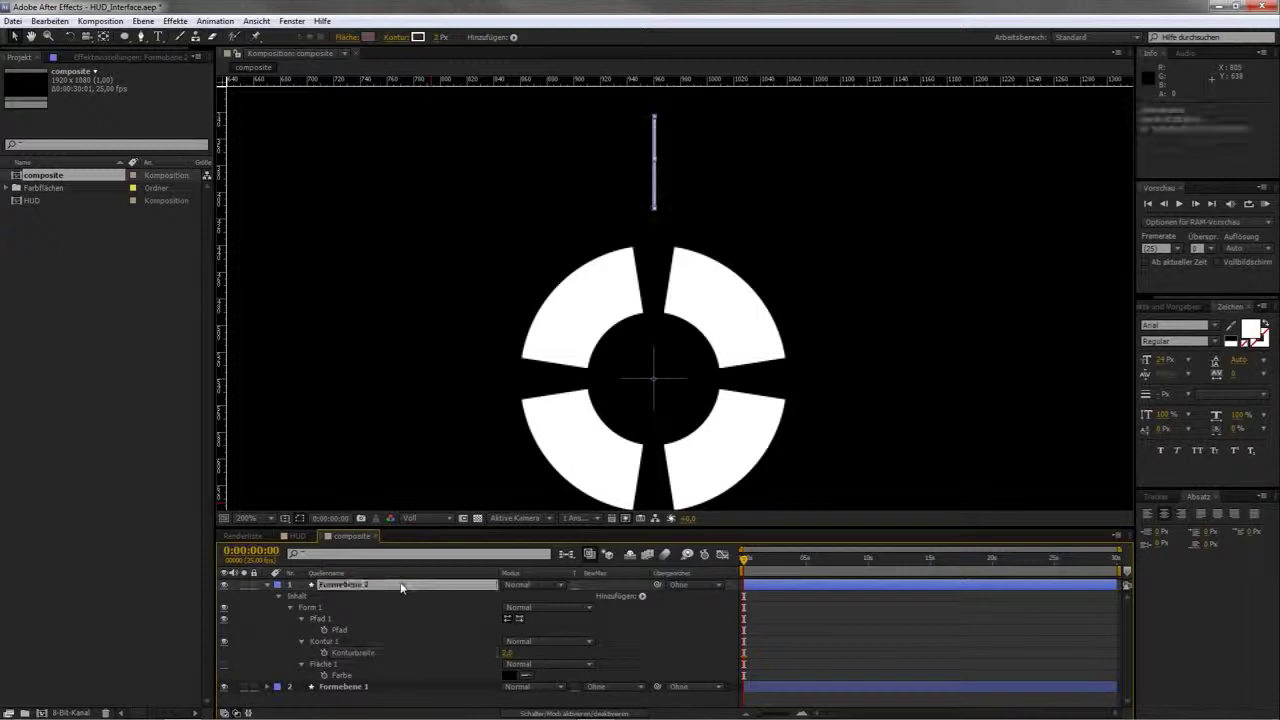
{"action": "left_click", "coordinate": [642, 596]}
{"action": "left_click", "coordinate": [727, 496]}
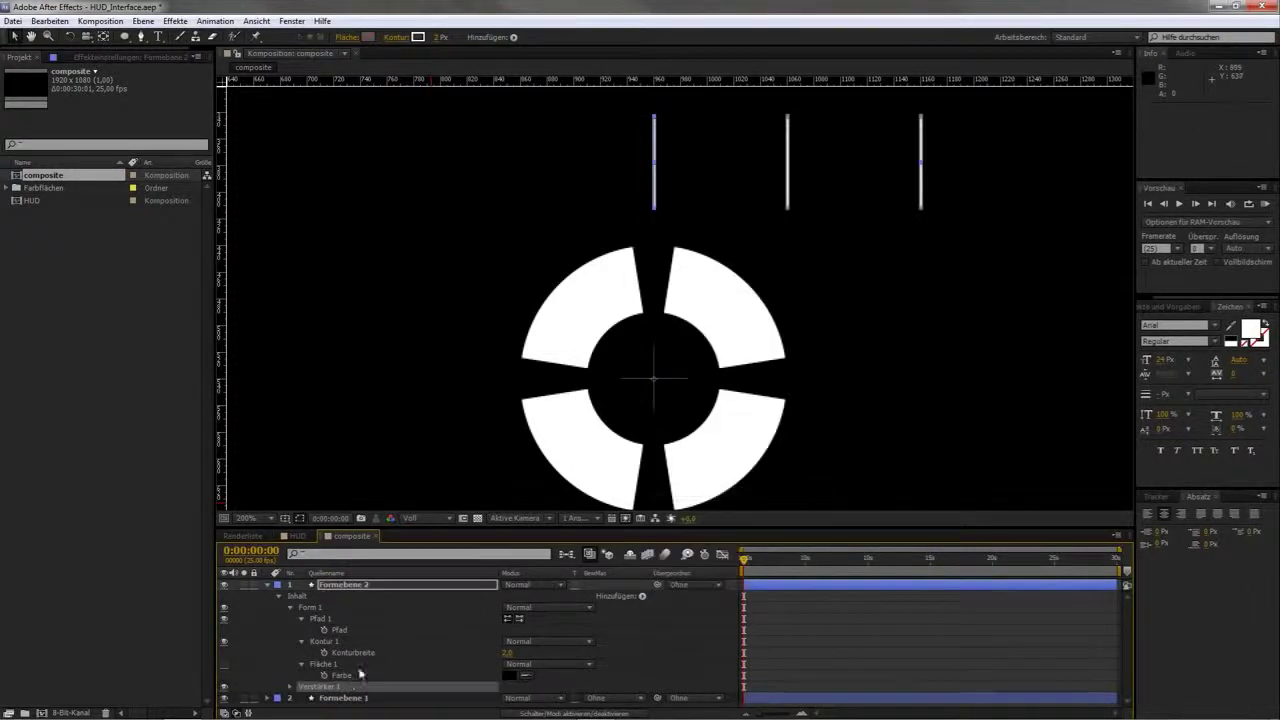
{"action": "left_click_drag", "start_coordinate": [338, 688], "coordinate": [374, 606]}
{"action": "left_click", "coordinate": [302, 687]}
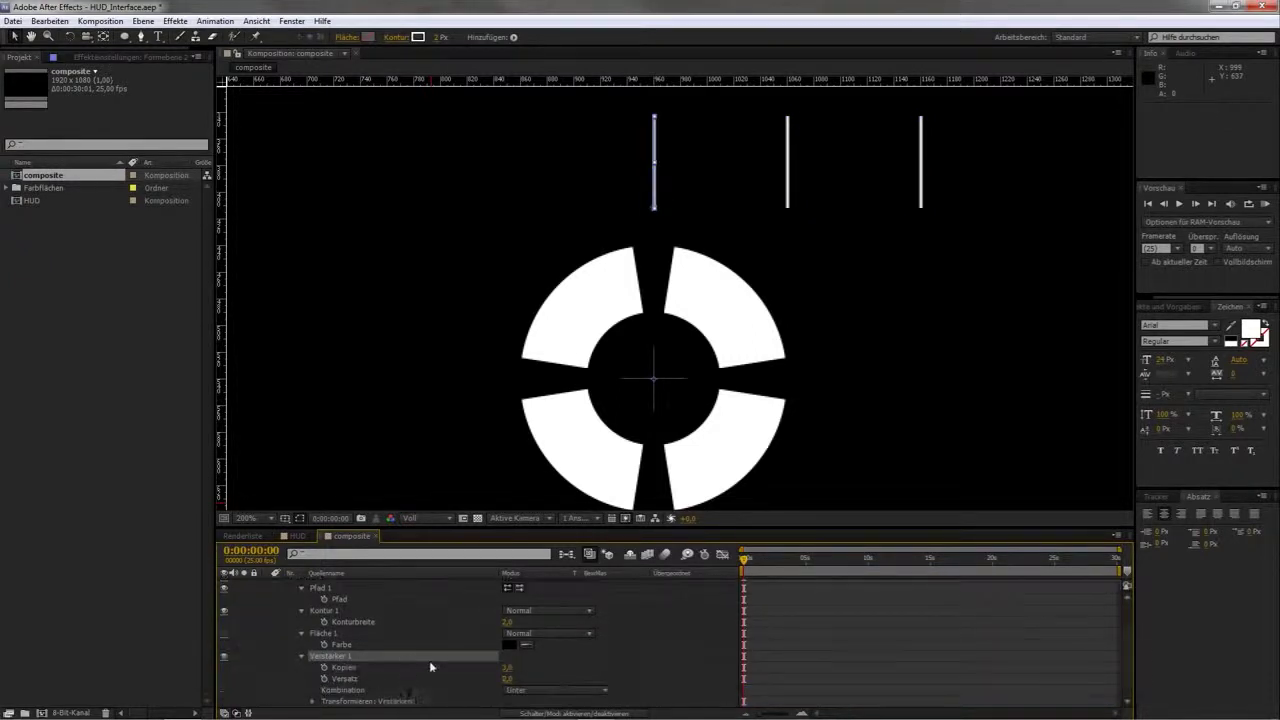
{"action": "left_click", "coordinate": [506, 667]}
{"action": "type", "text": "4"}
{"action": "key", "text": "Return"}
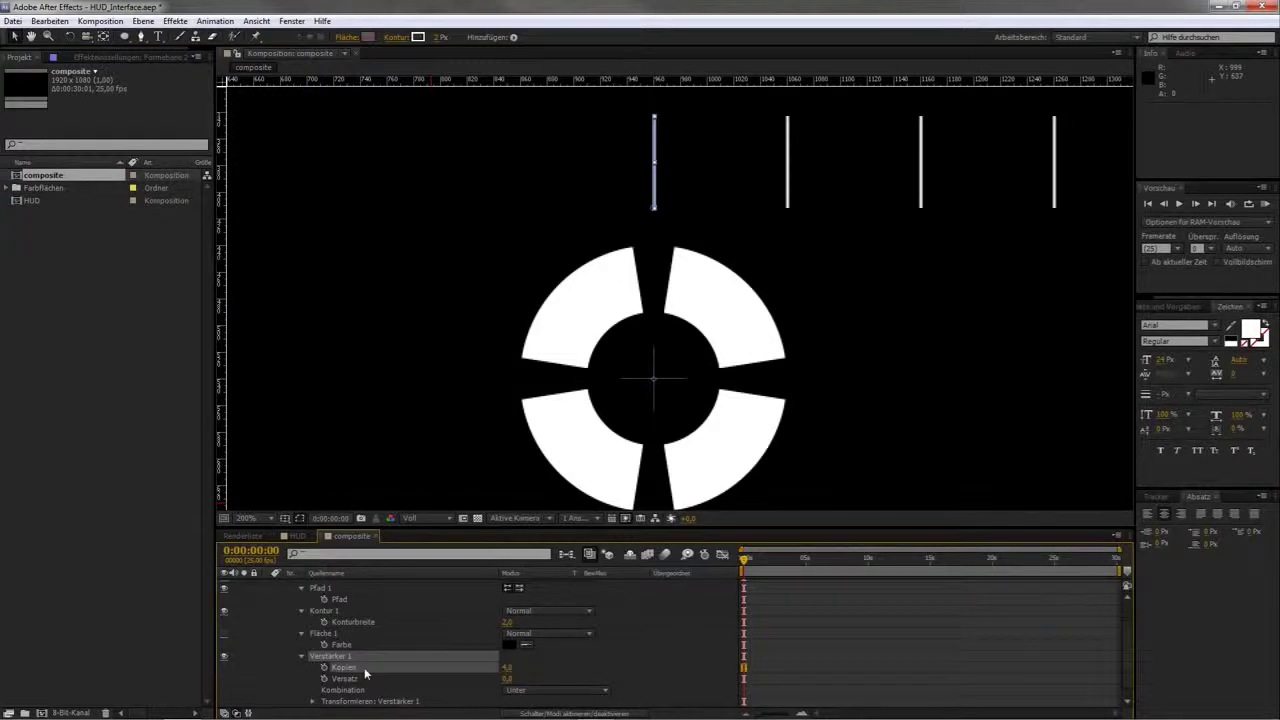
Set the line Repeater's transform position to 0, 0 and its rotation to 90° to distribute the lines around the ring
{"action": "left_click", "coordinate": [313, 701]}
{"action": "left_click", "coordinate": [513, 656]}
{"action": "type", "text": "00,0,0,0"}
{"action": "key", "text": "Return"}
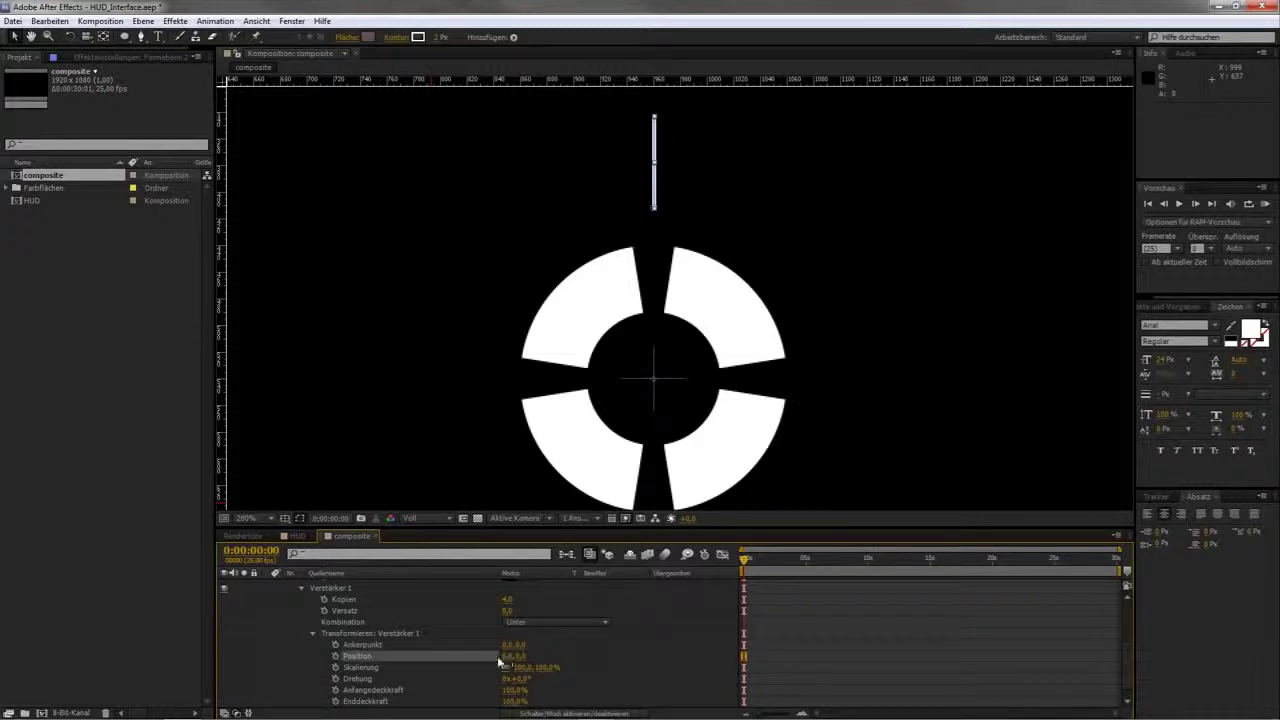
{"action": "left_click", "coordinate": [524, 678]}
{"action": "type", "text": "90"}
{"action": "key", "text": "Return"}
{"action": "key", "text": "comma"}
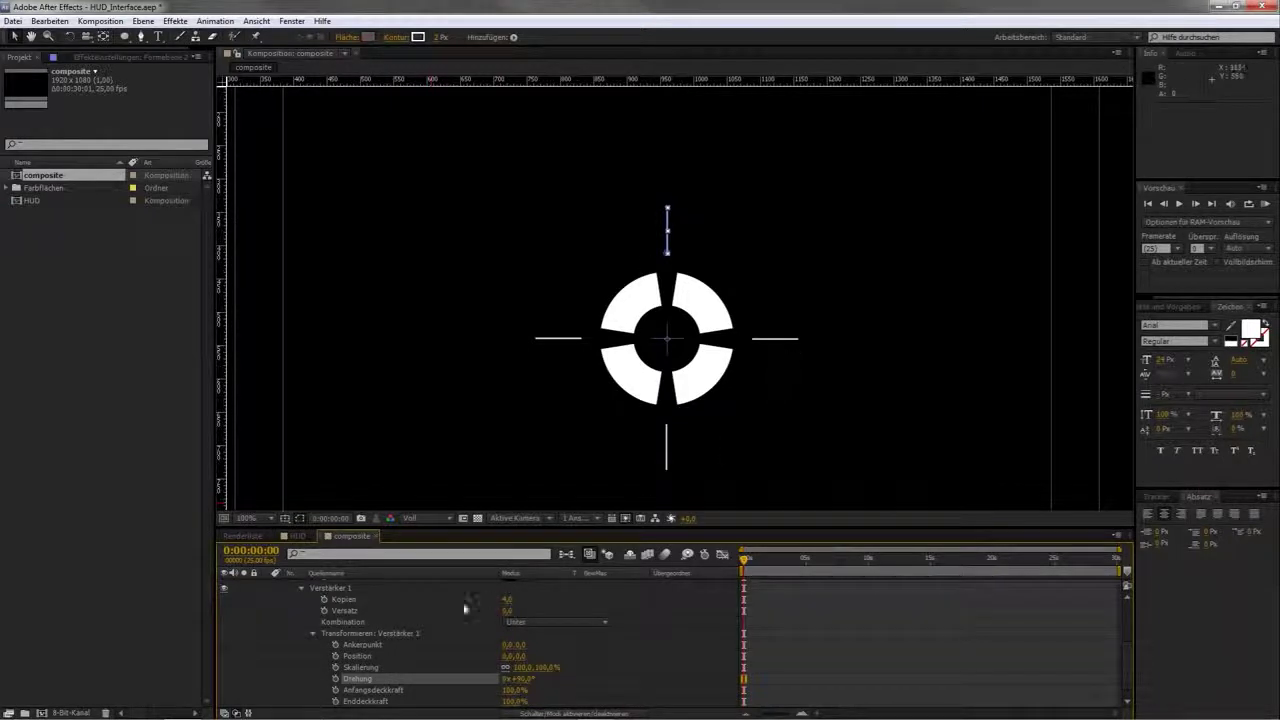
Collapse the Form 1 group in Formebene 2 and duplicate it
{"action": "scroll", "coordinate": [347, 620], "scroll_direction": "up", "scroll_amount": 3}
{"action": "scroll", "coordinate": [360, 614], "scroll_direction": "up", "scroll_amount": 2}
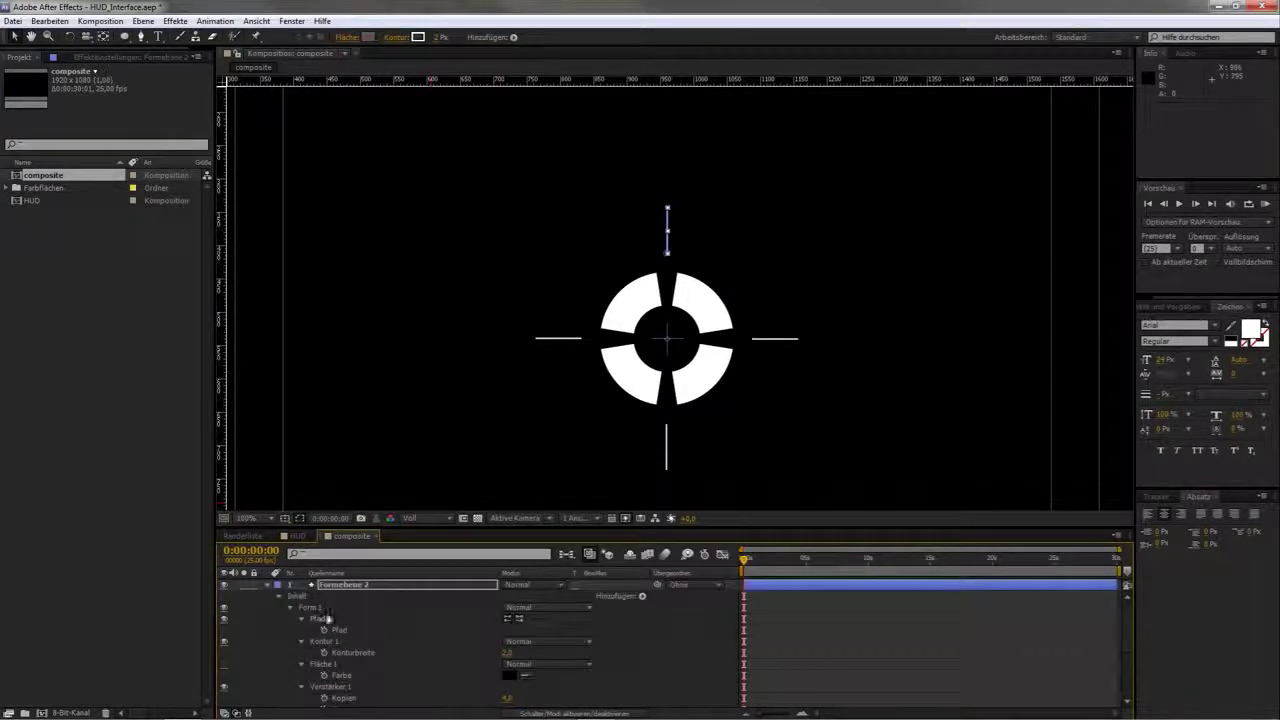
{"action": "left_click", "coordinate": [291, 608]}
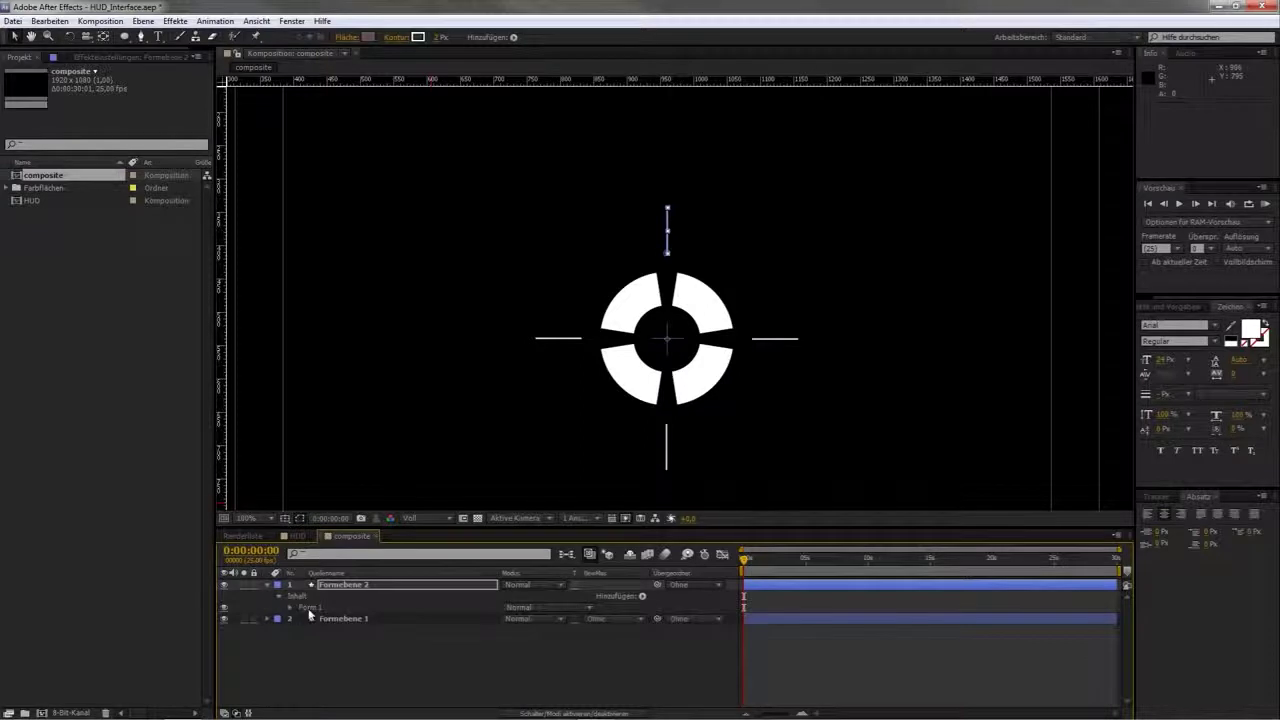
{"action": "left_click", "coordinate": [309, 610]}
{"action": "key", "text": "ctrl+d"}
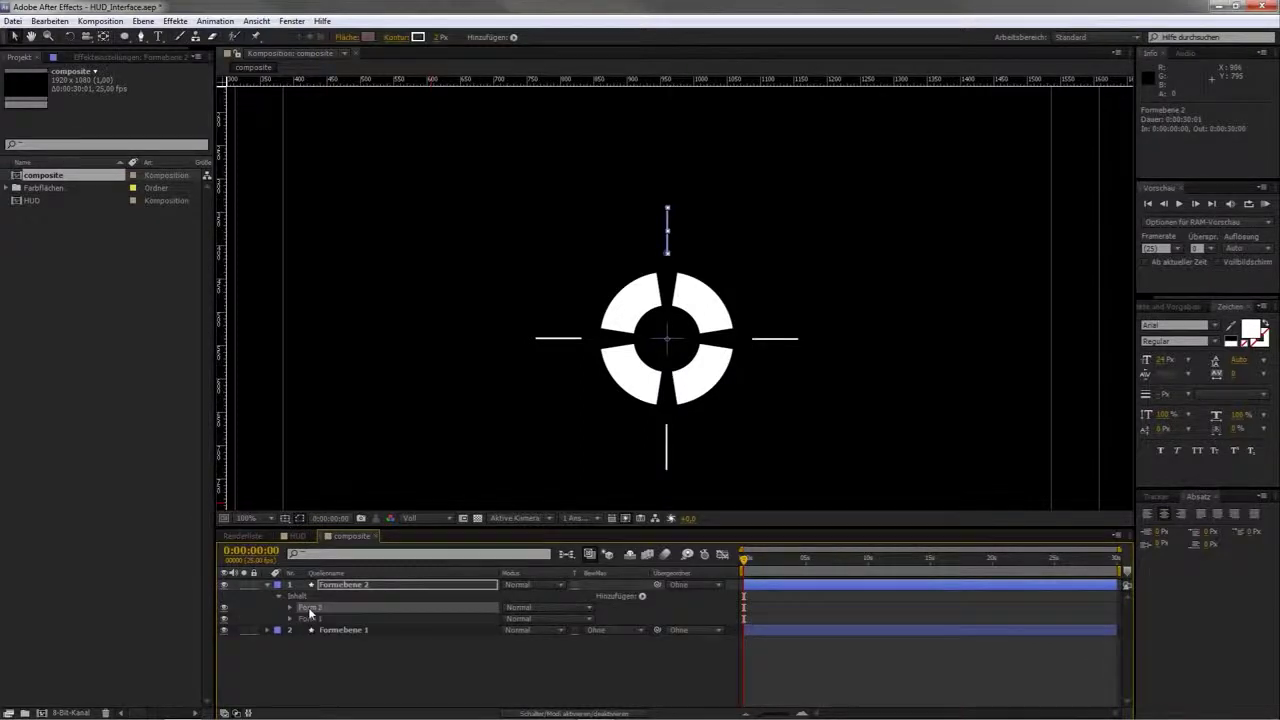
Set the Repeater of the duplicated Form 2 group to 20 copies
{"action": "left_click", "coordinate": [289, 607]}
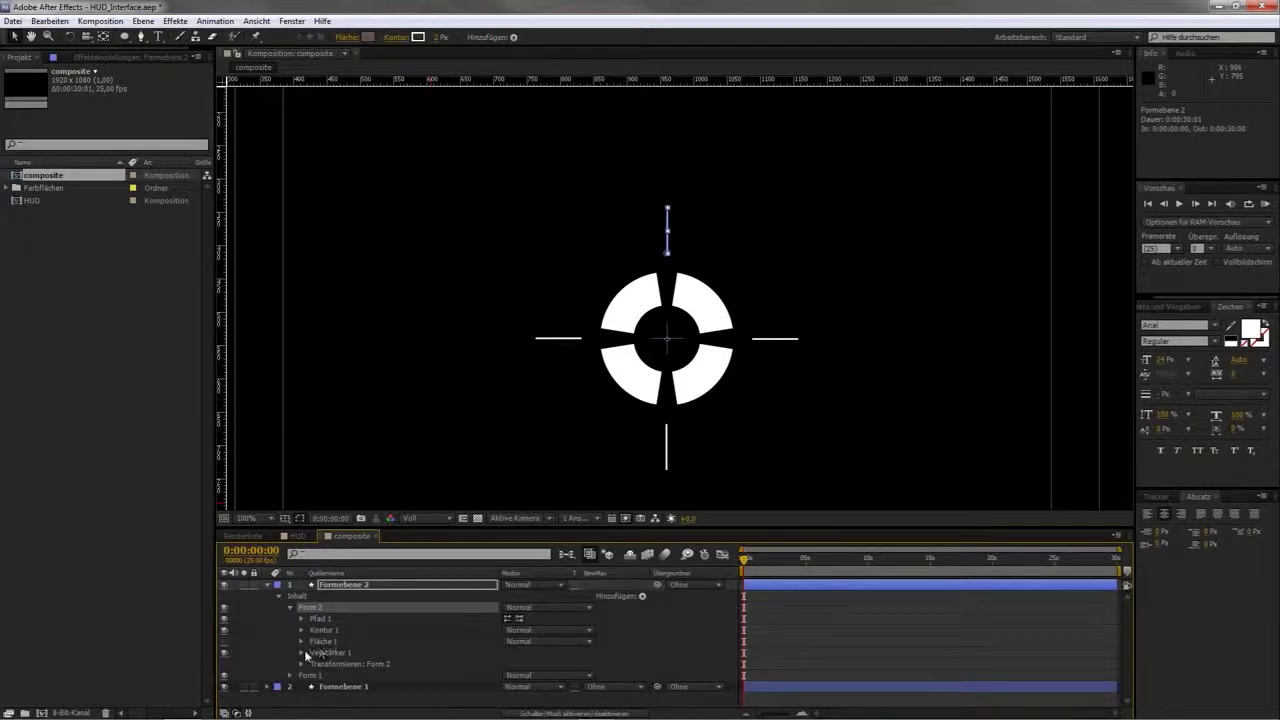
{"action": "left_click", "coordinate": [302, 651]}
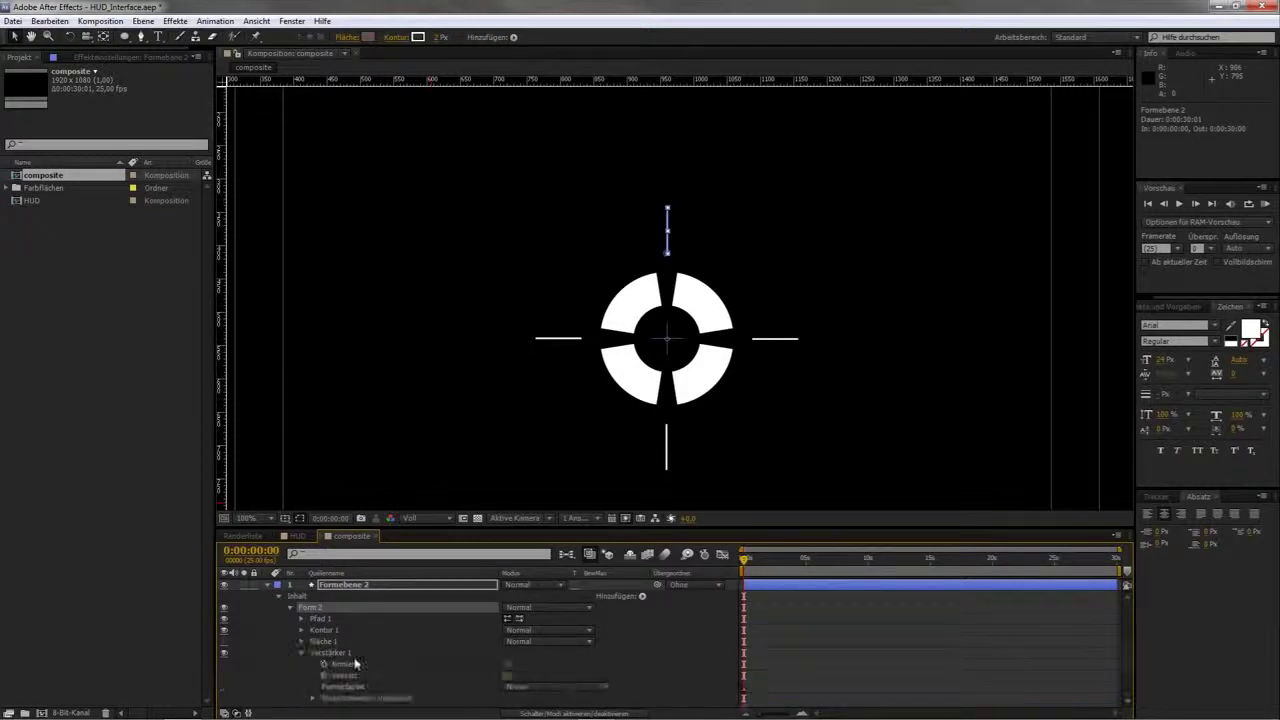
{"action": "left_click", "coordinate": [506, 667]}
{"action": "type", "text": "20"}
{"action": "key", "text": "Return"}
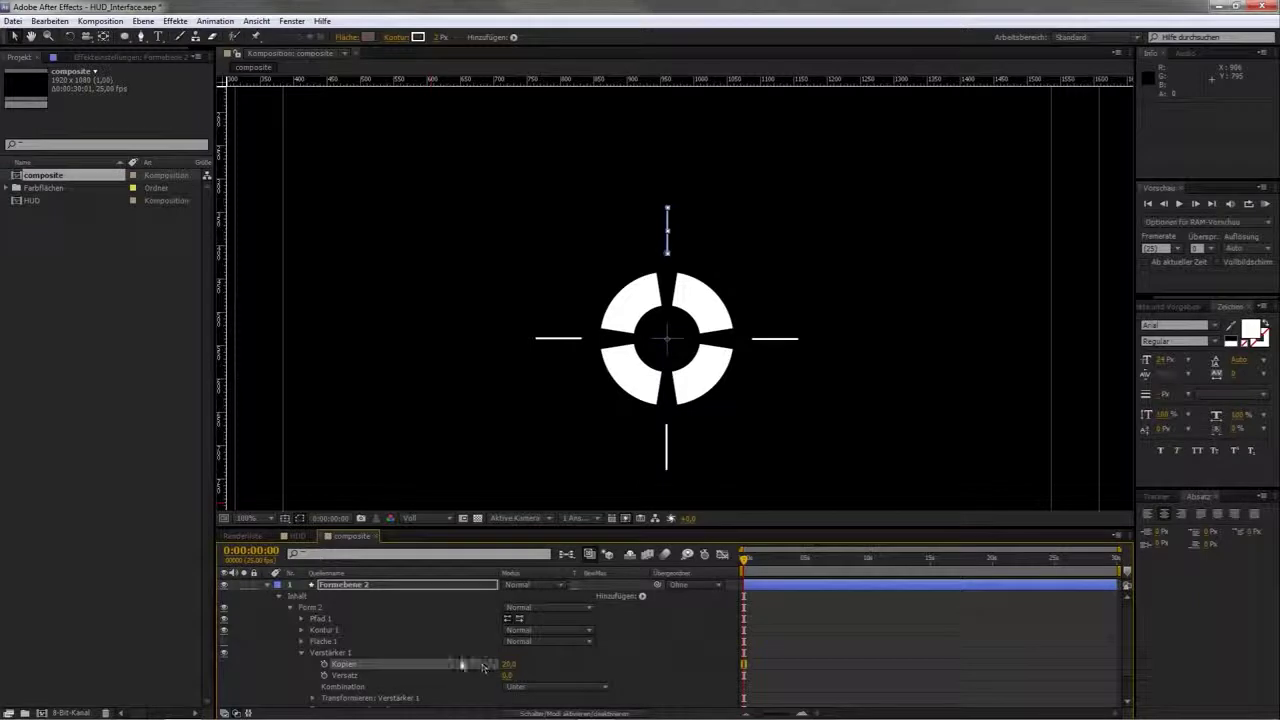
Set the transform rotation of Form 2's Repeater to 18° to spread its lines evenly around the full circle
{"action": "scroll", "coordinate": [344, 680], "scroll_direction": "down", "scroll_amount": 1}
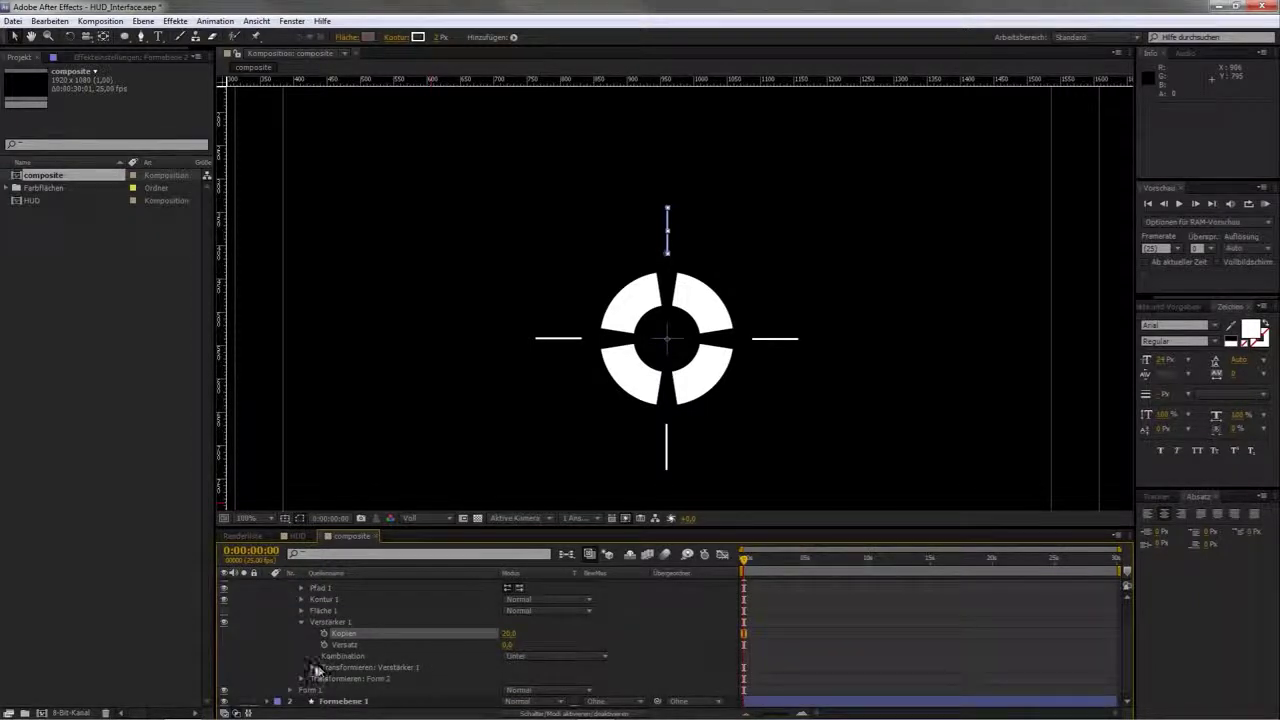
{"action": "left_click", "coordinate": [314, 667]}
{"action": "scroll", "coordinate": [455, 659], "scroll_direction": "down", "scroll_amount": 1}
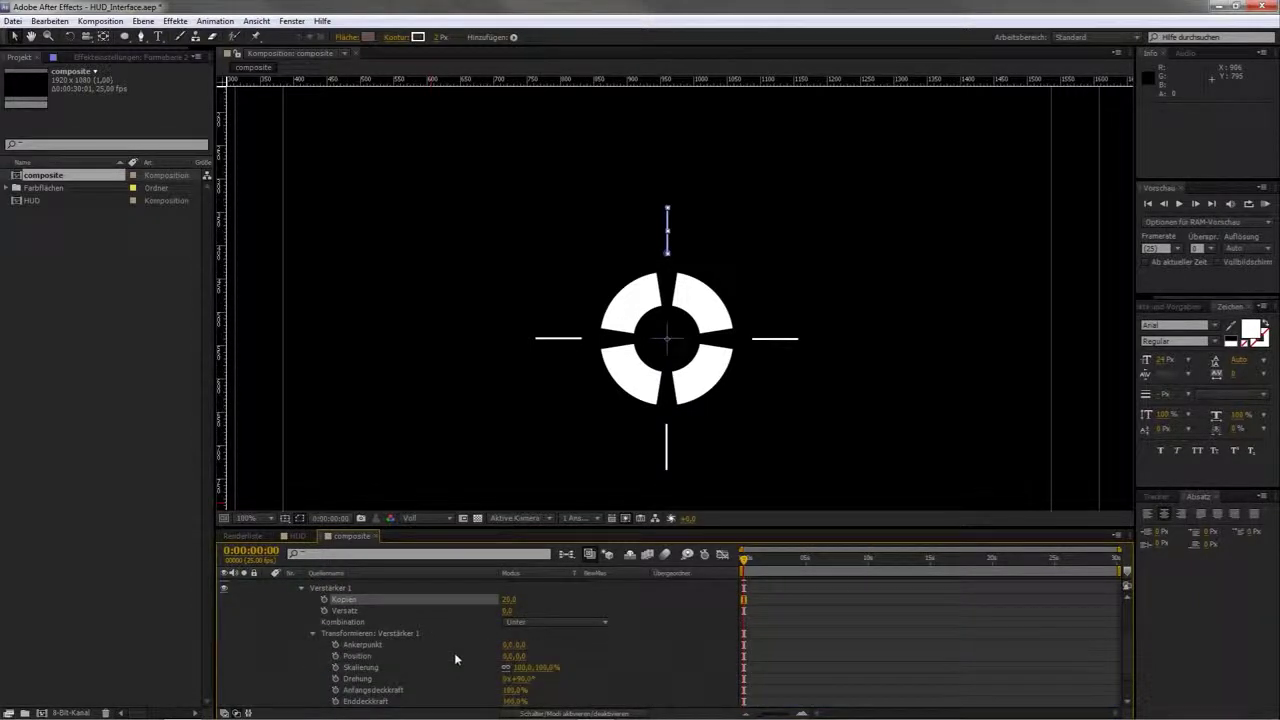
{"action": "left_click", "coordinate": [521, 679]}
{"action": "type", "text": "18"}
{"action": "key", "text": "Return"}
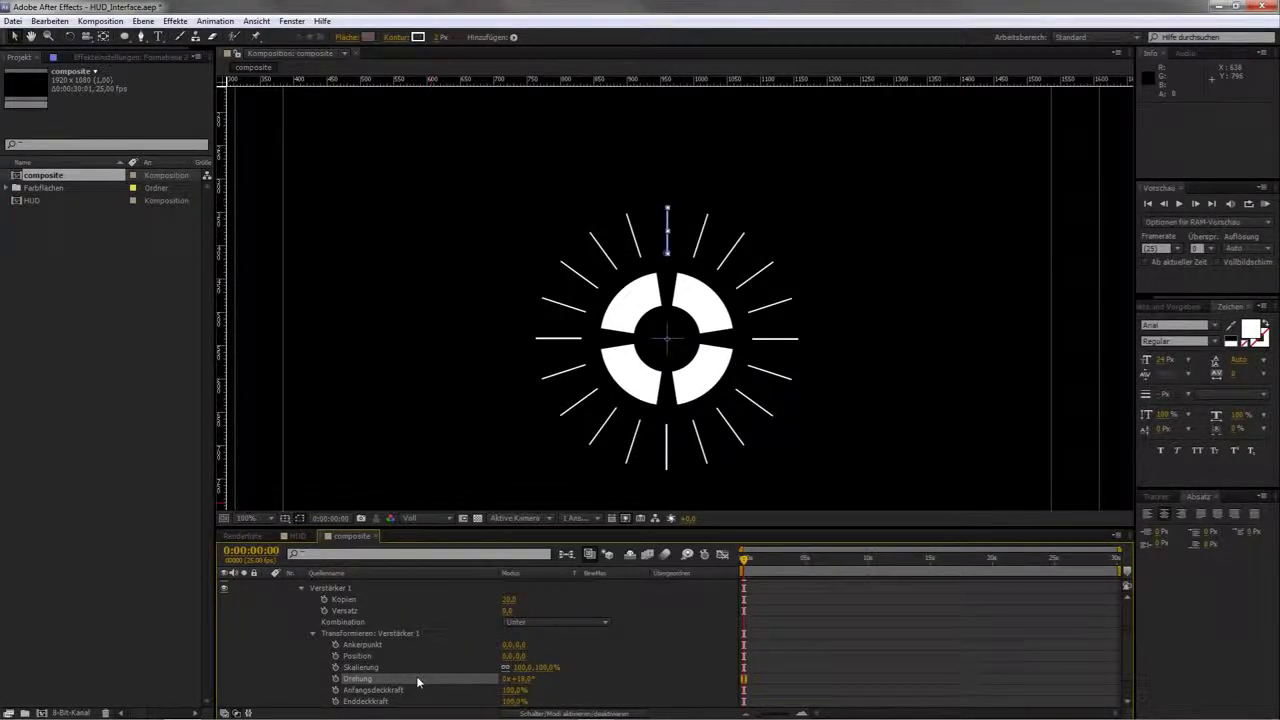
Shorten the lines of the Form 2 group by nudging the lower endpoint of its path upward by about 15 px
{"action": "scroll", "coordinate": [405, 632], "scroll_direction": "up", "scroll_amount": 3}
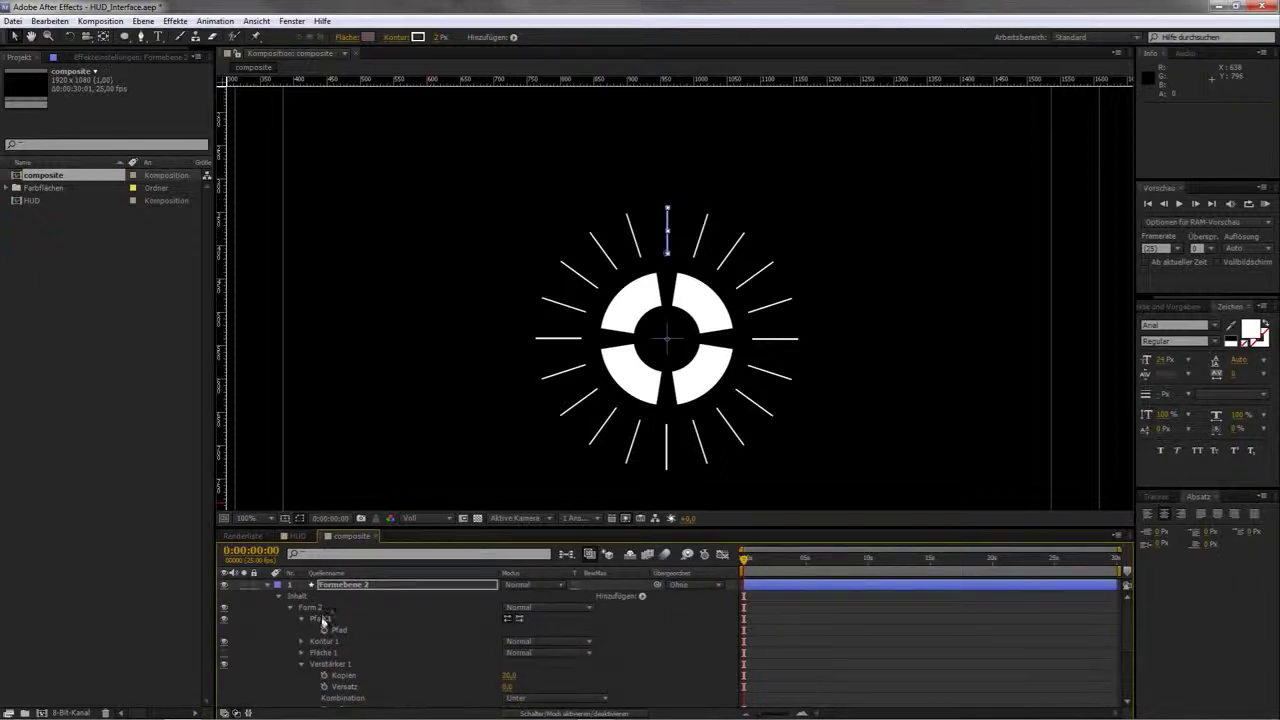
{"action": "left_click", "coordinate": [320, 618]}
{"action": "scroll", "coordinate": [670, 300], "scroll_direction": "up", "scroll_amount": 2}
{"action": "left_click", "coordinate": [655, 292]}
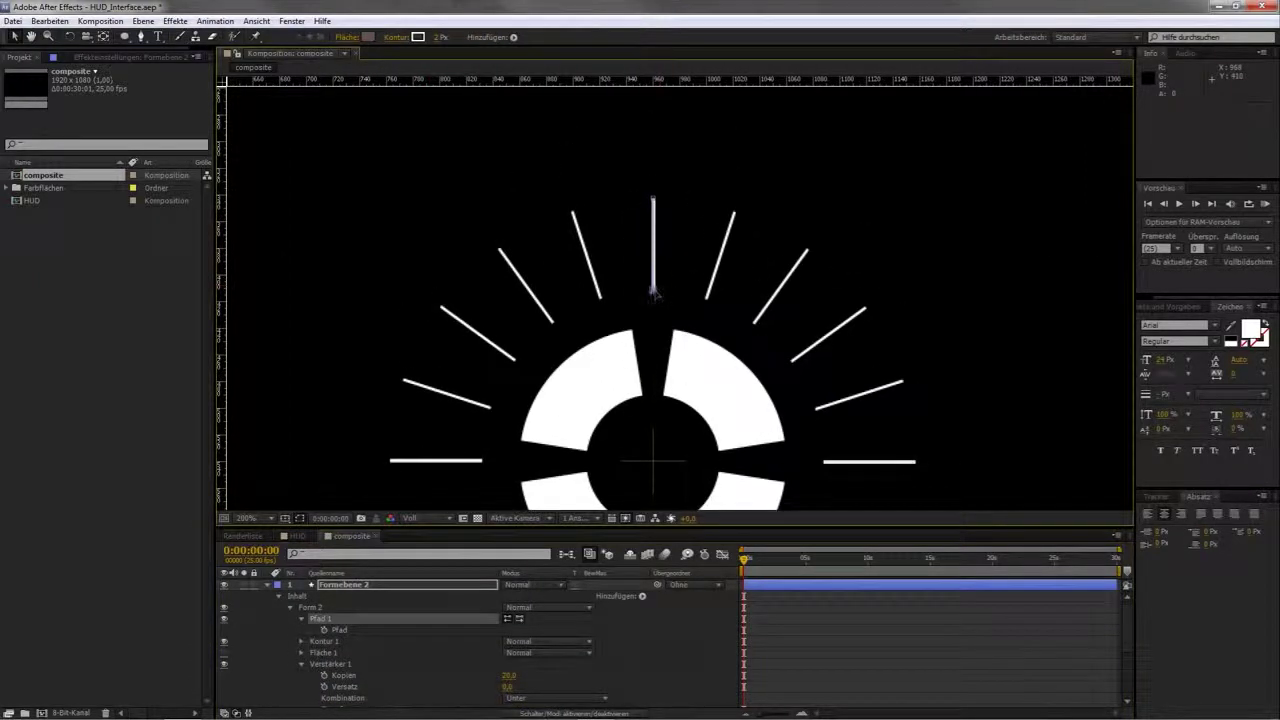
{"action": "key", "text": "shift+Up"}
{"action": "key", "text": "shift+Up"}
{"action": "key", "text": "shift+Up"}
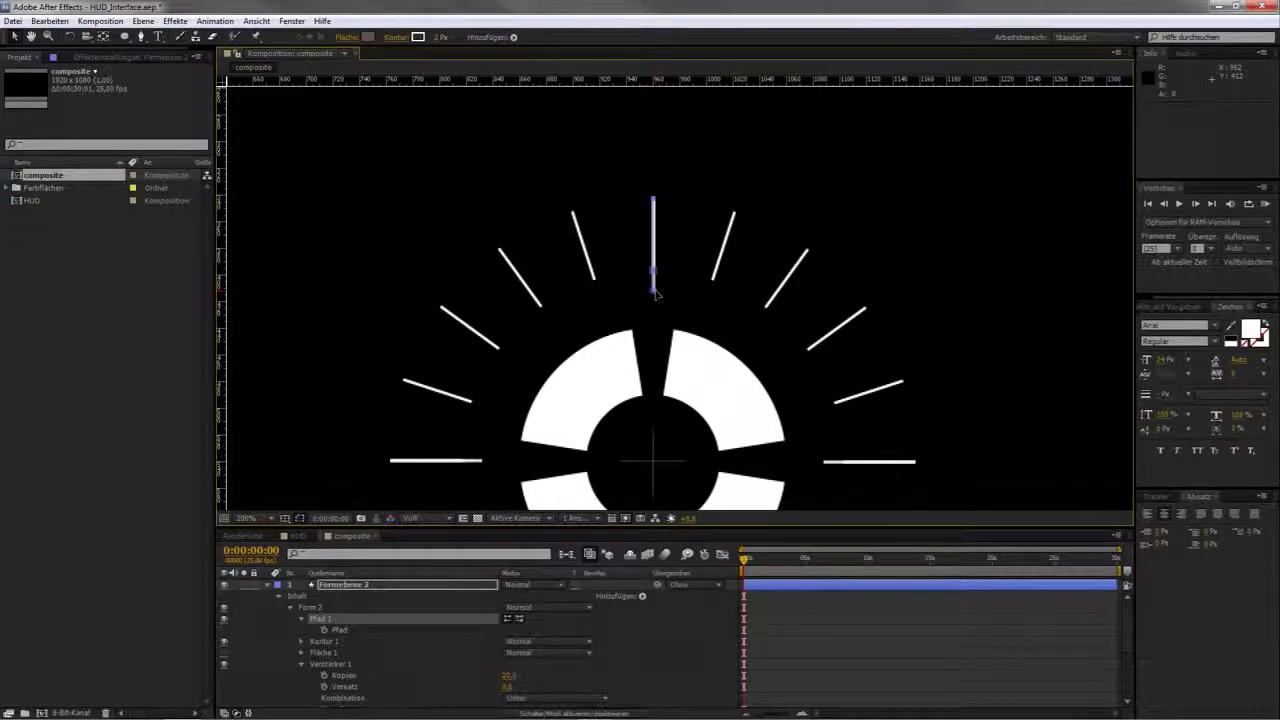
Shorten the lines of the Form 2 group from outside by nudging the upper endpoint of its path down about 20 px
{"action": "left_click", "coordinate": [655, 202]}
{"action": "key", "text": "shift+Down"}
{"action": "key", "text": "shift+Down"}
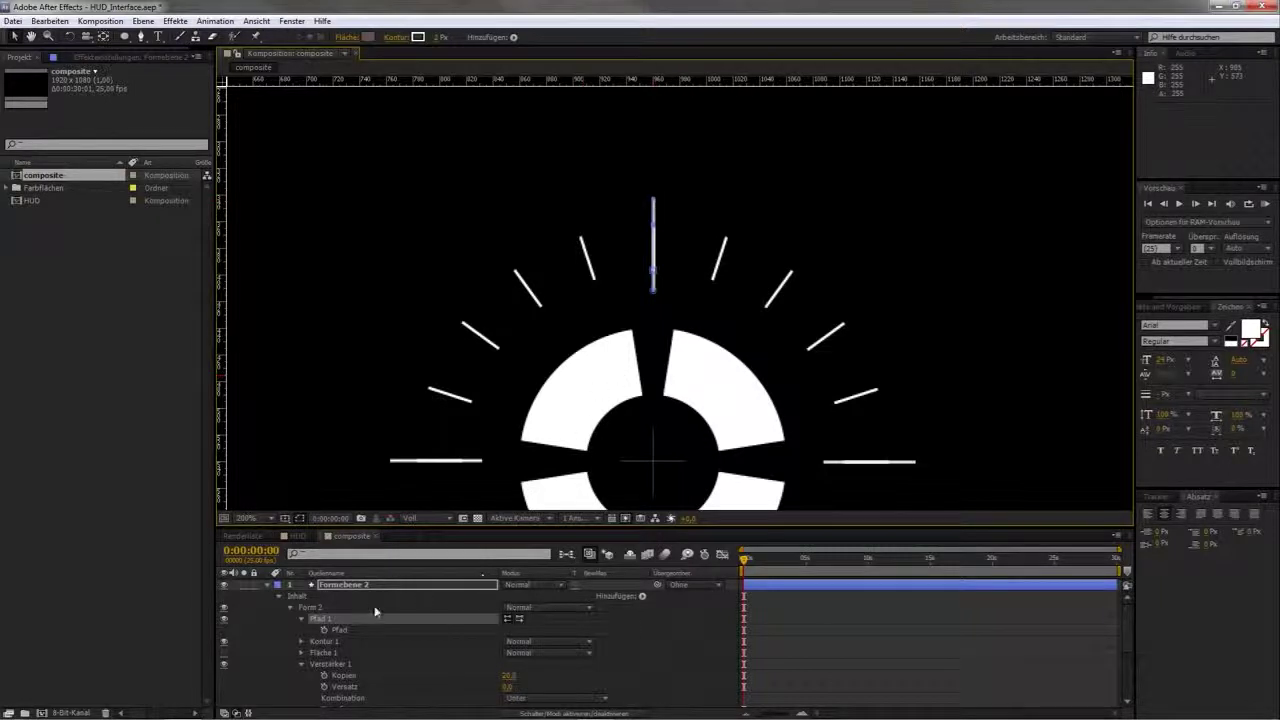
Collapse the Form 2 group in Formebene 2 and duplicate it
{"action": "left_click", "coordinate": [289, 607]}
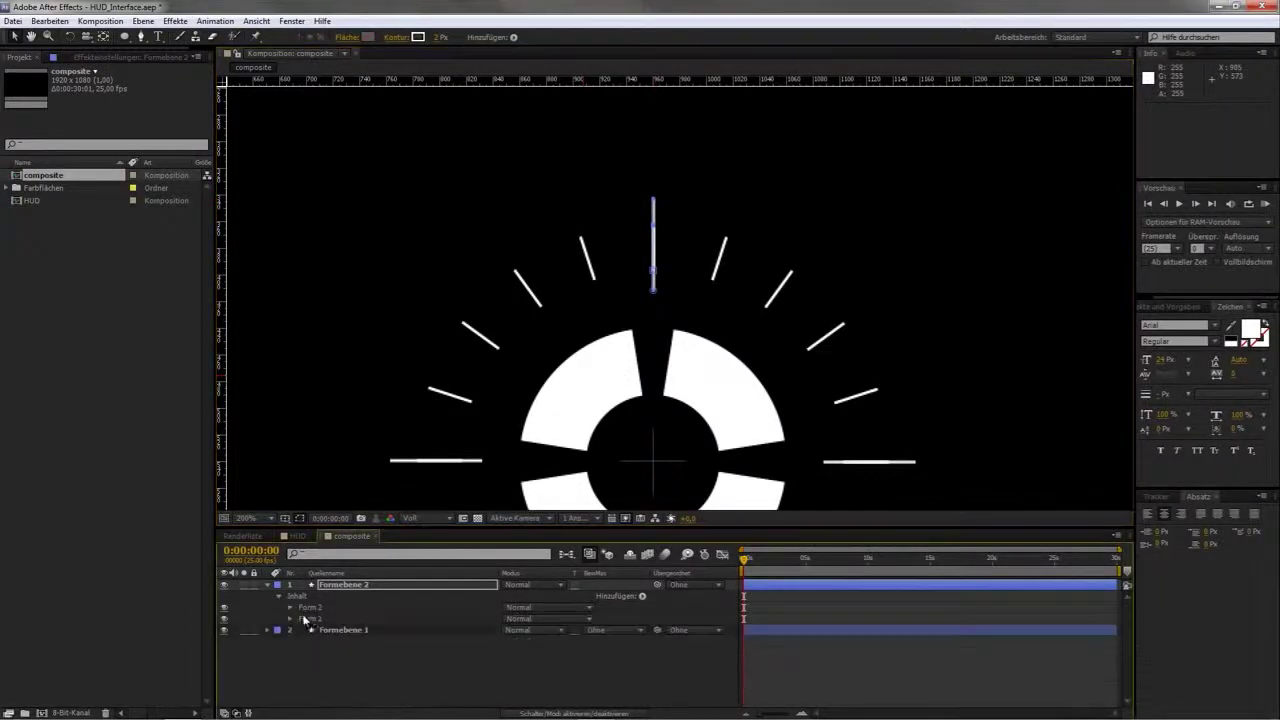
{"action": "left_click", "coordinate": [311, 608]}
{"action": "key", "text": "ctrl+d"}
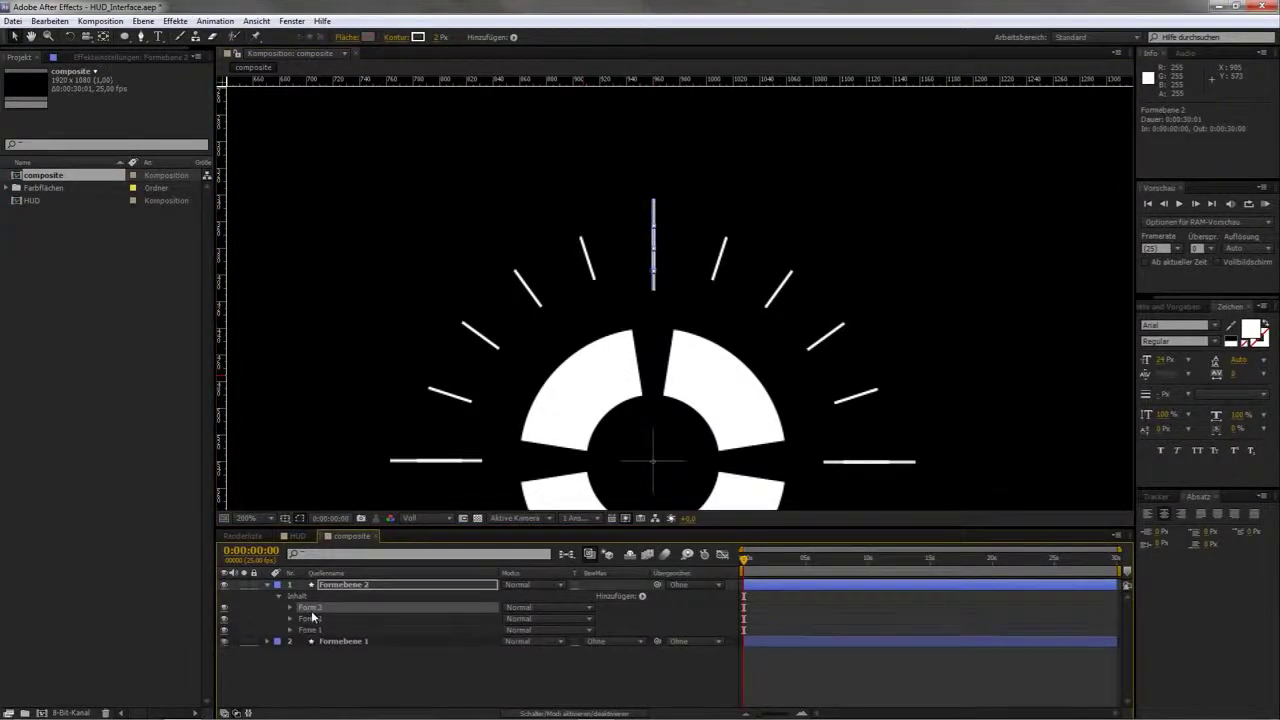
Set the Repeater of the duplicated Form 3 group to 60 copies with a transform rotation of 6°
{"action": "left_click", "coordinate": [289, 607]}
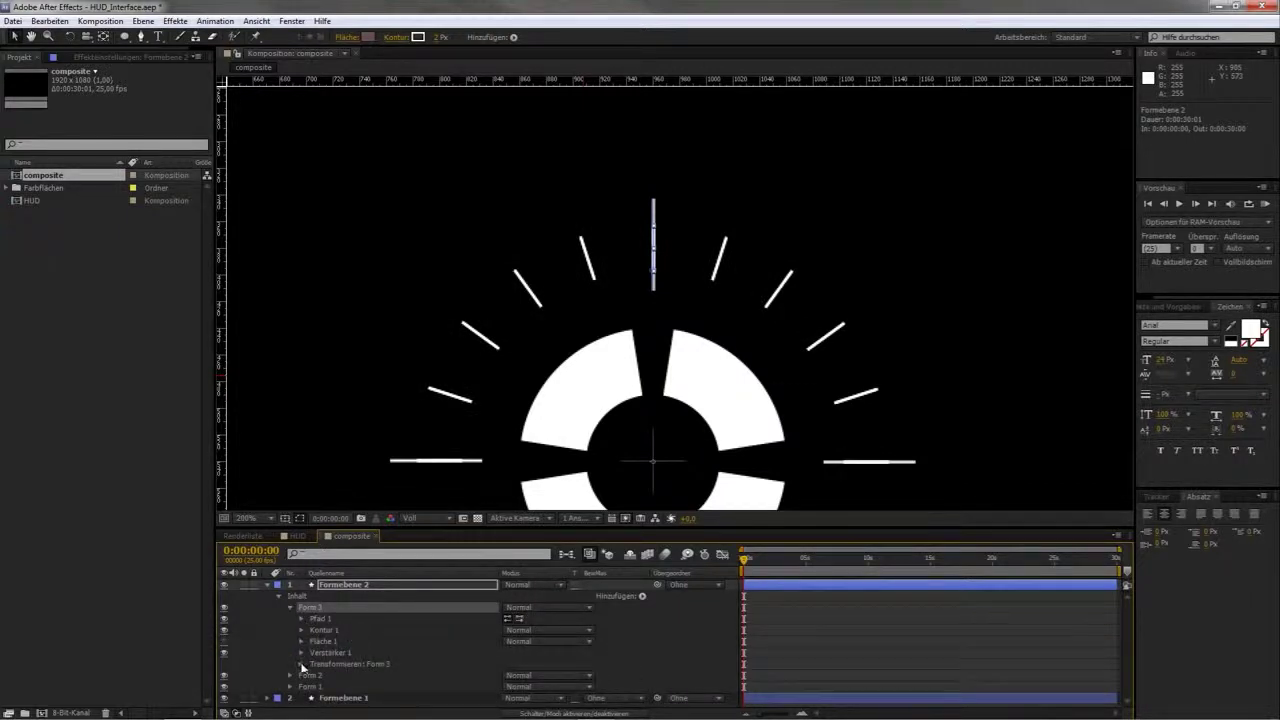
{"action": "left_click", "coordinate": [301, 652]}
{"action": "left_click", "coordinate": [508, 664]}
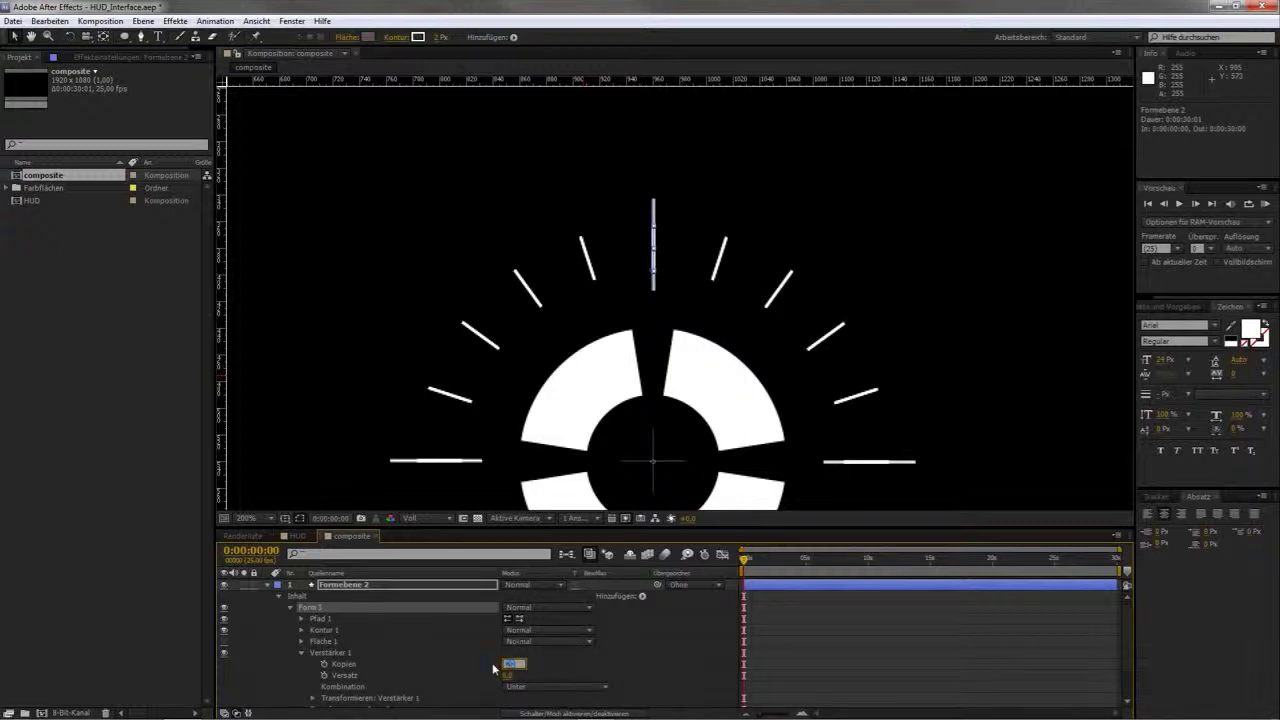
{"action": "key", "text": "Return"}
{"action": "left_click", "coordinate": [312, 698]}
{"action": "scroll", "coordinate": [490, 663], "scroll_direction": "down", "scroll_amount": 3}
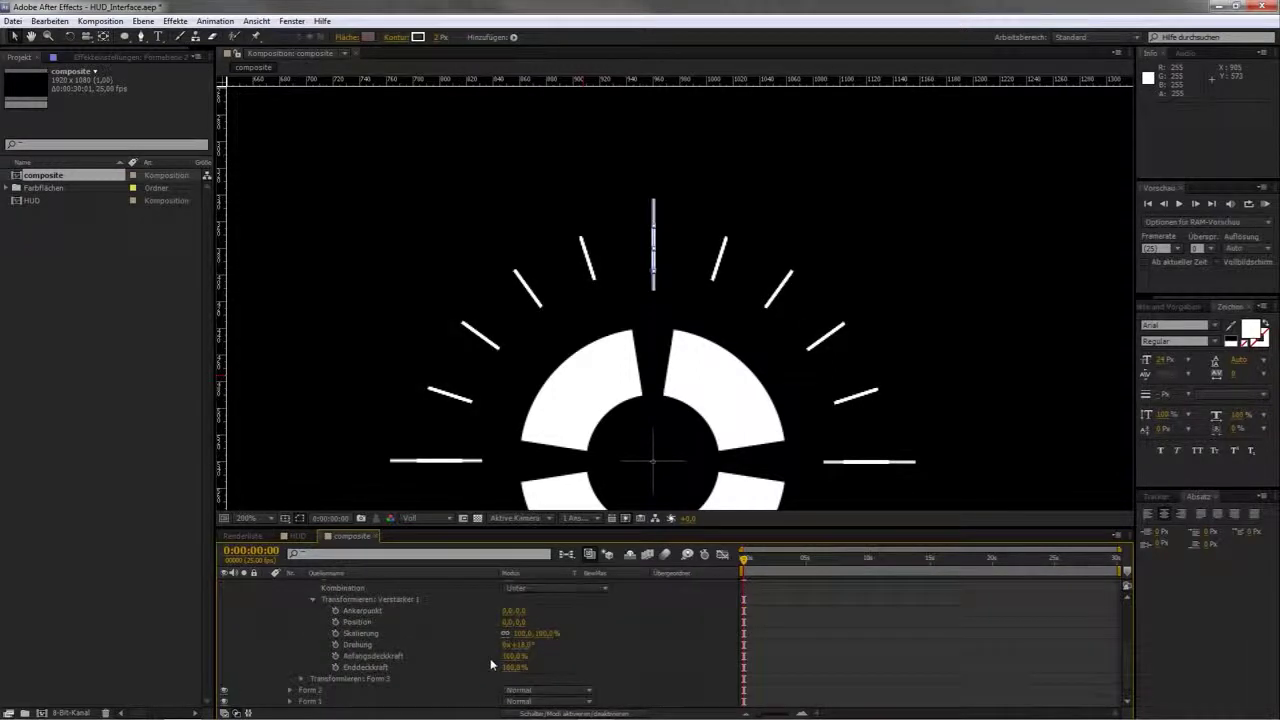
{"action": "left_click_drag", "start_coordinate": [514, 645], "coordinate": [527, 650]}
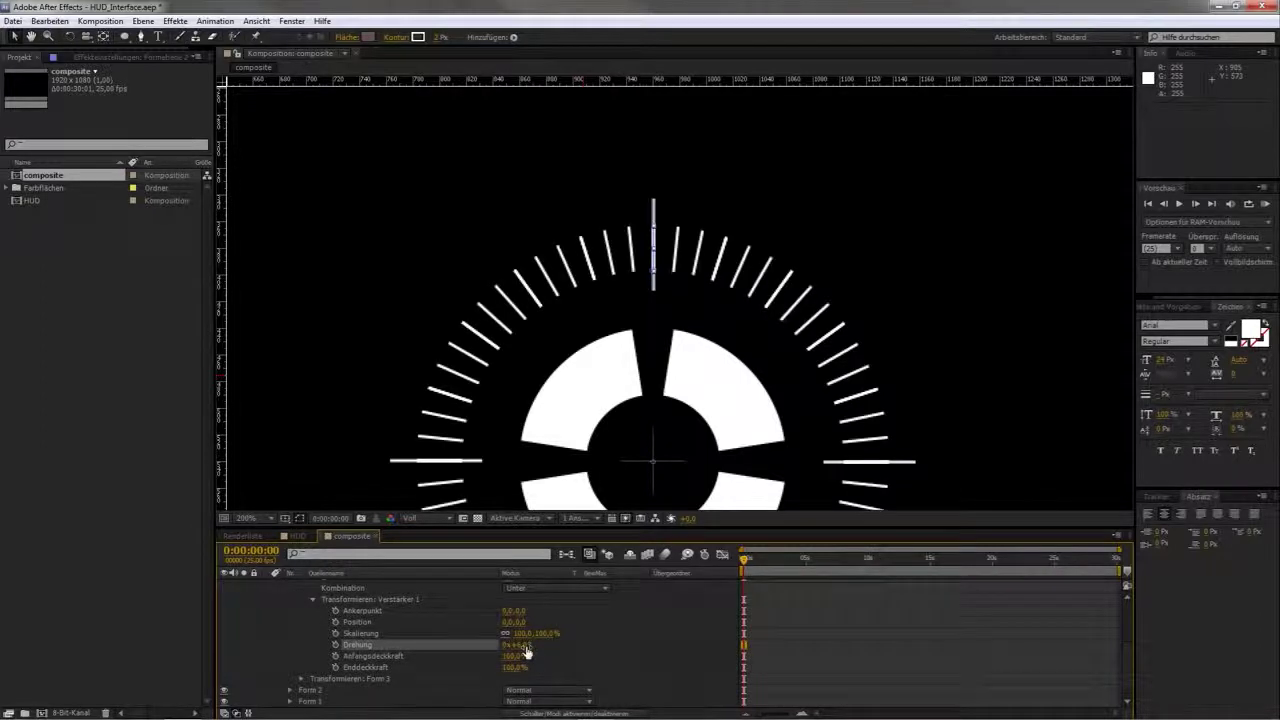
Shorten the Form 3 lines at both ends, nudging the path's lower endpoint up about 7 px and its upper endpoint down about 5 px
{"action": "scroll", "coordinate": [330, 620], "scroll_direction": "up", "scroll_amount": 3}
{"action": "left_click", "coordinate": [302, 620]}
{"action": "left_click", "coordinate": [322, 619]}
{"action": "key", "text": "period"}
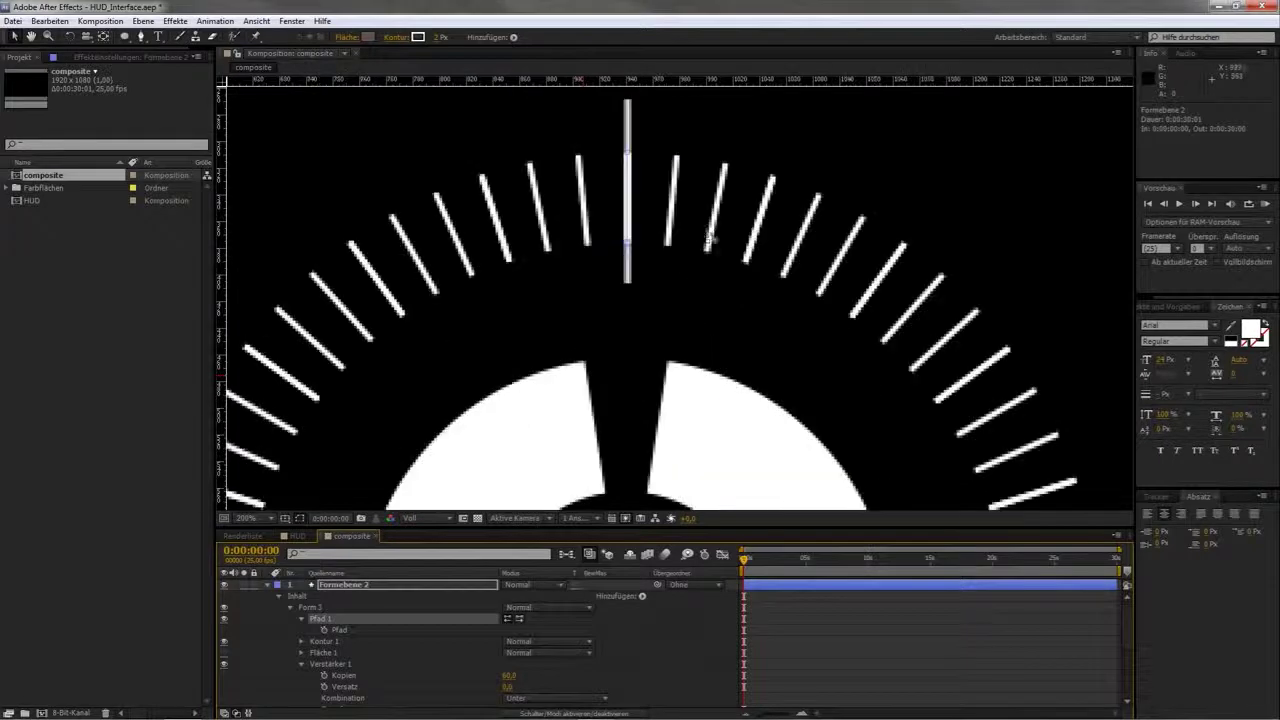
{"action": "key", "text": "shift+Up"}
{"action": "key", "text": "shift+Up"}
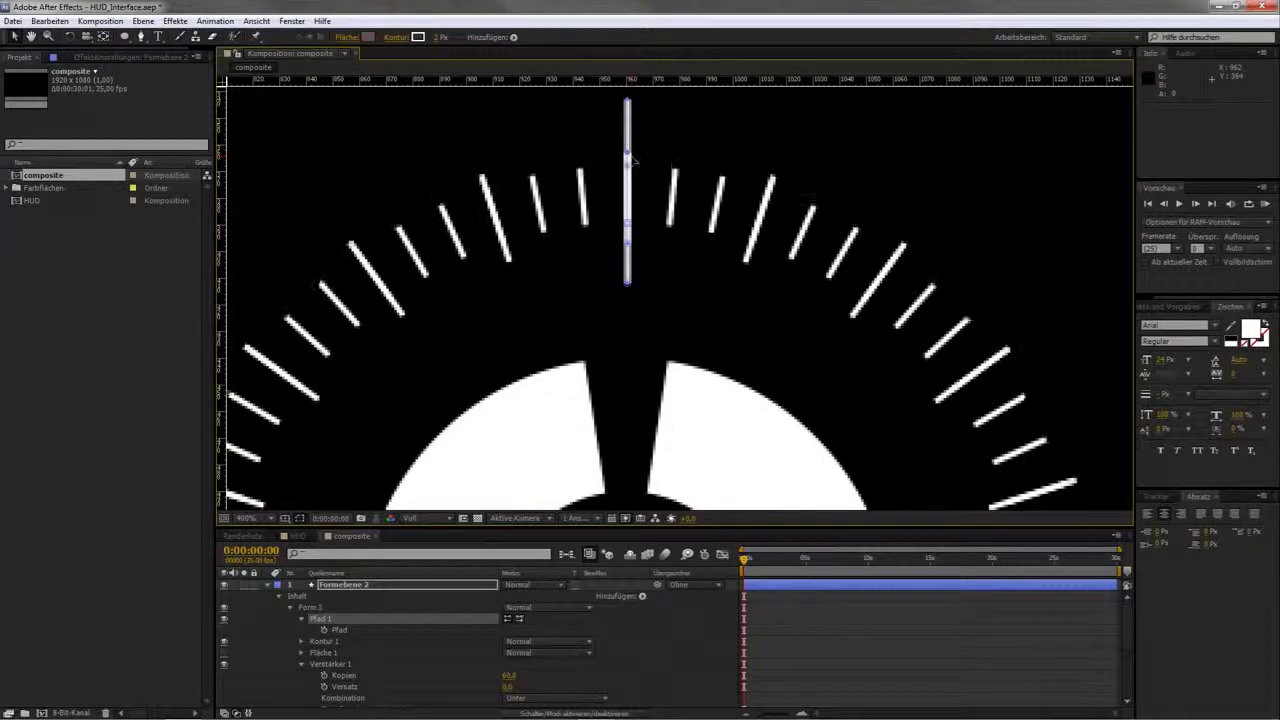
Collapse the properties of Formebene 2 in the timeline and deselect the layer
{"action": "key", "text": "slash"}
{"action": "left_click_drag", "start_coordinate": [564, 398], "coordinate": [508, 328]}
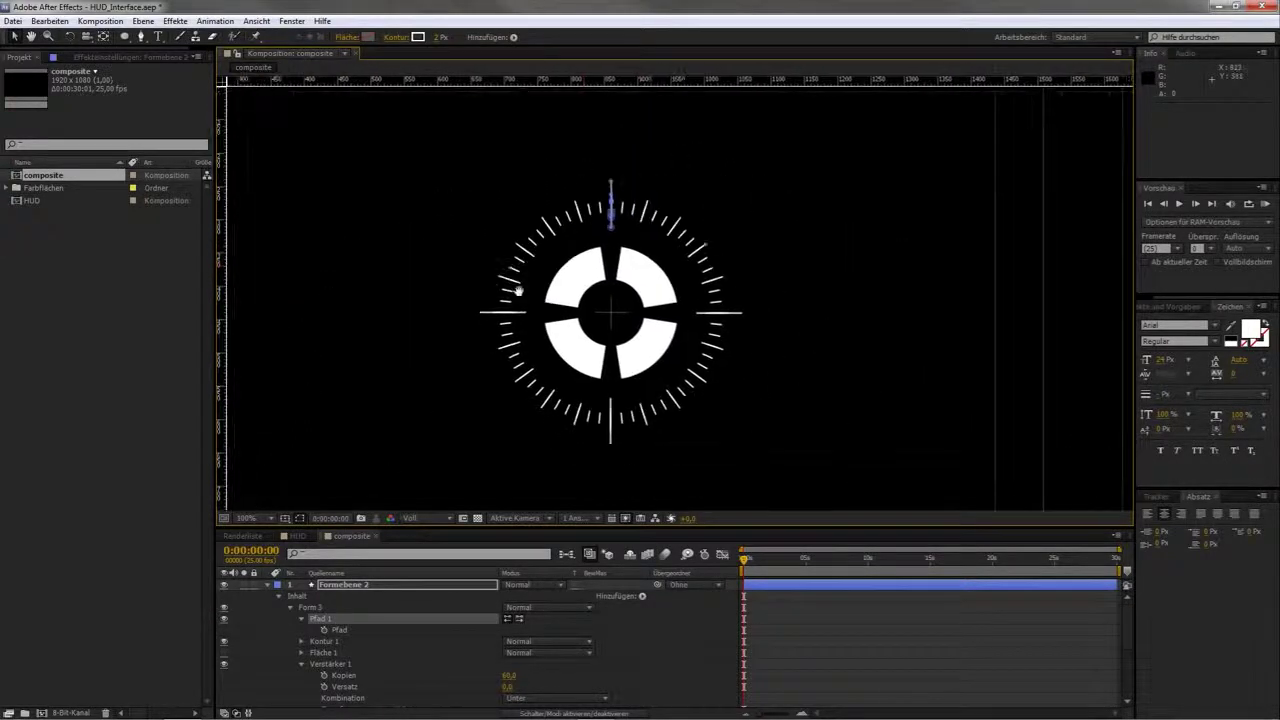
{"action": "left_click", "coordinate": [387, 584]}
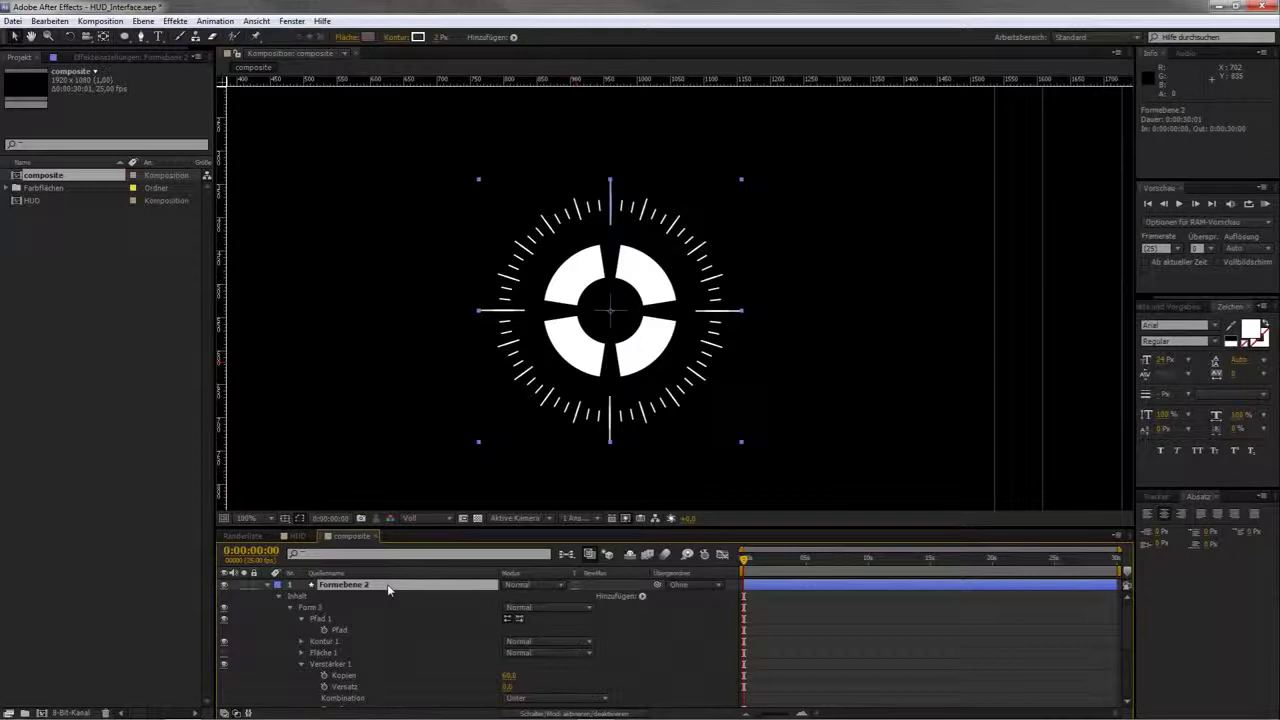
{"action": "key", "text": "u"}
{"action": "left_click", "coordinate": [391, 623]}
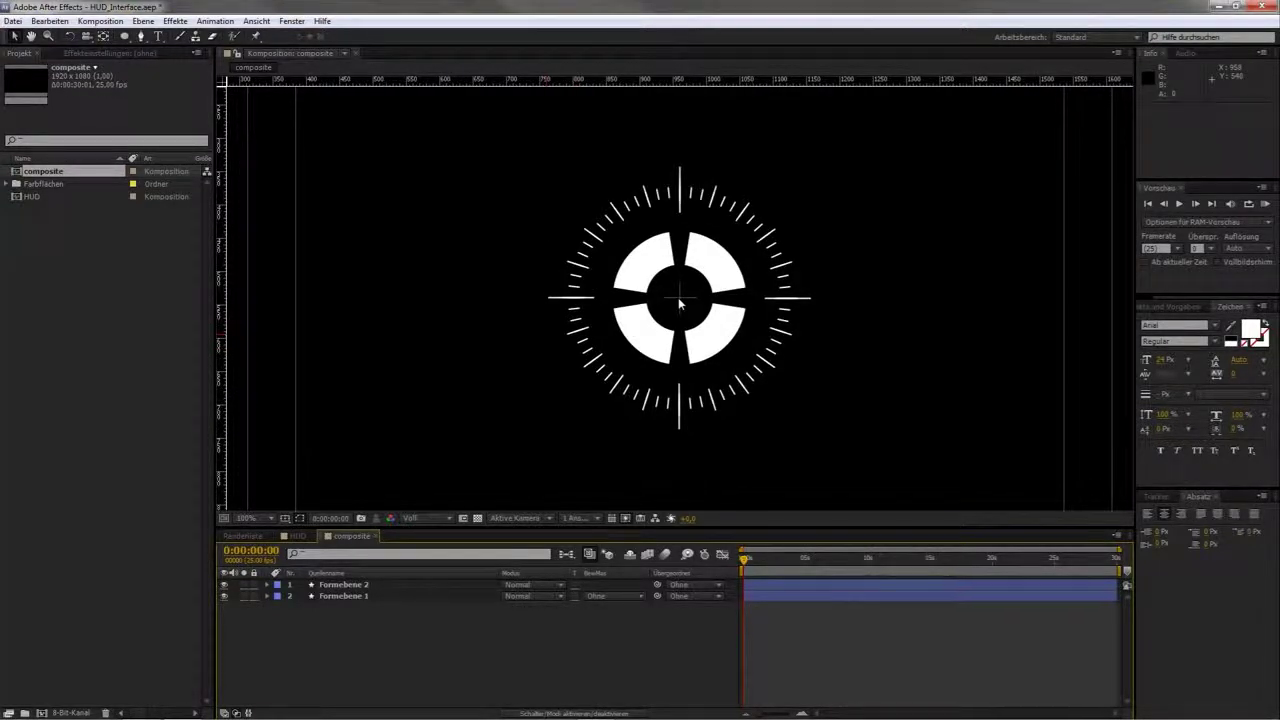
Create a text layer reading 00 in the empty area above the tick circle
{"action": "left_click", "coordinate": [158, 37]}
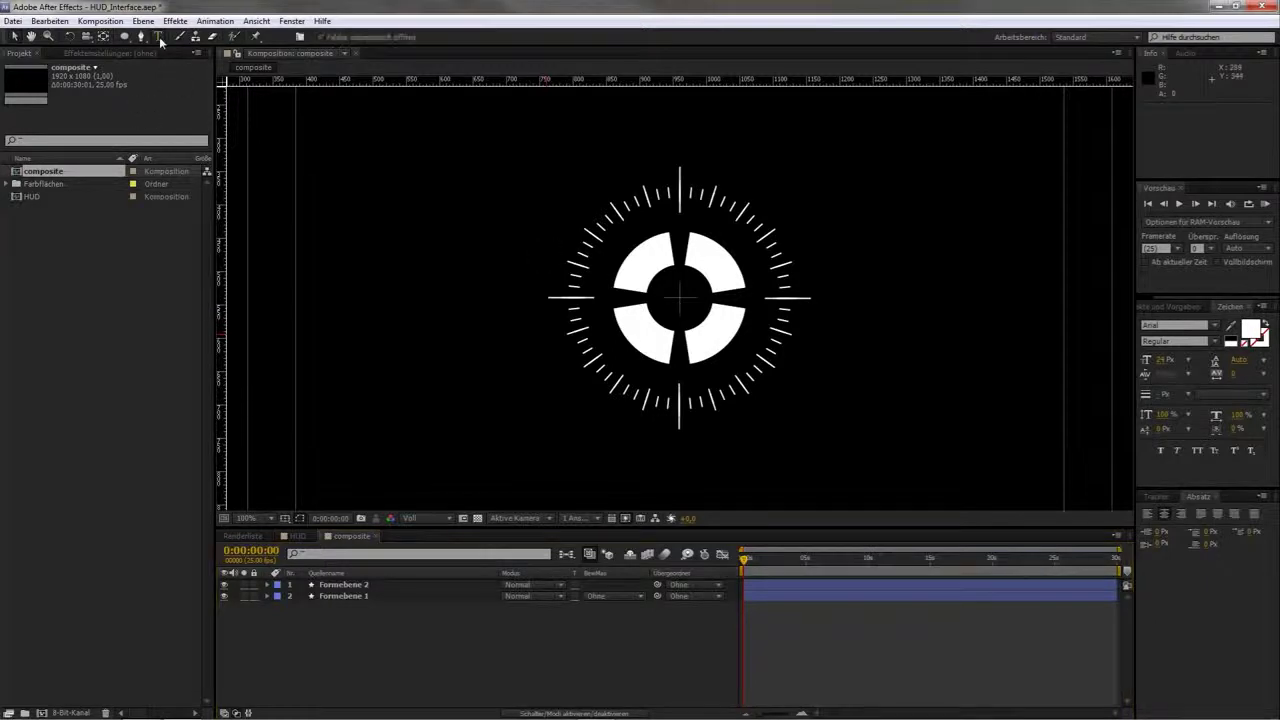
{"action": "left_click", "coordinate": [606, 132]}
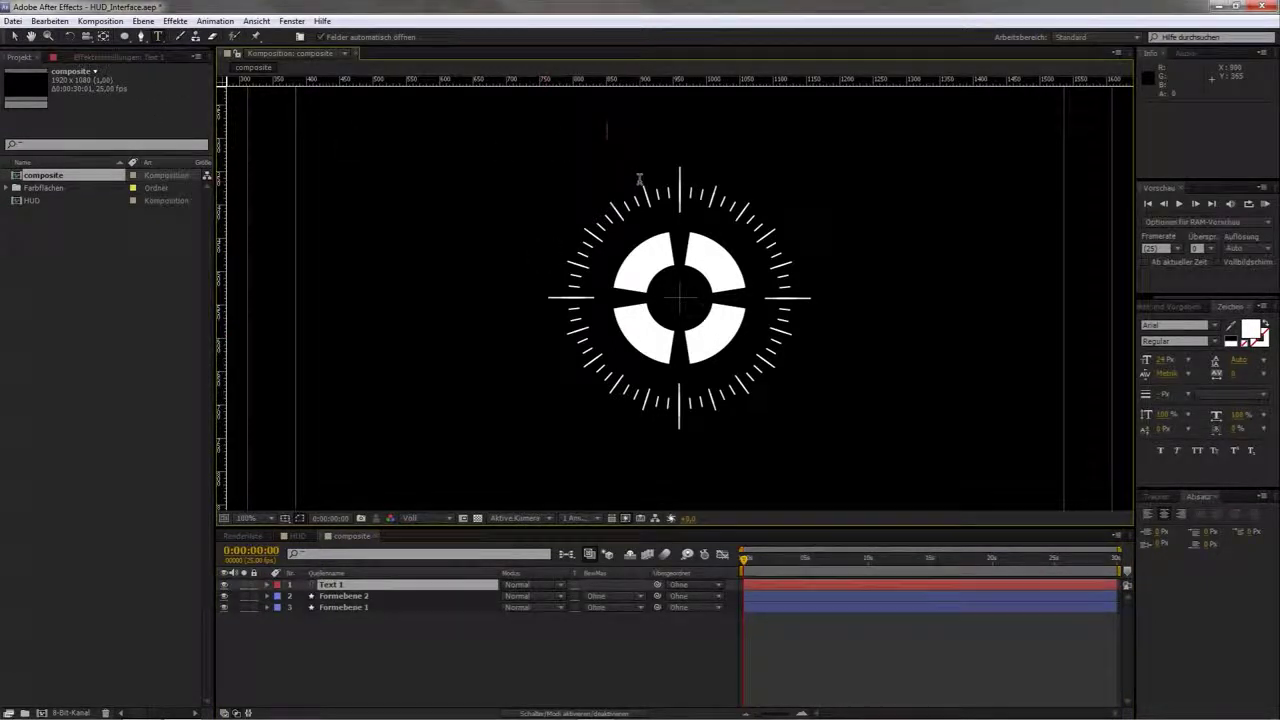
{"action": "type", "text": "00"}
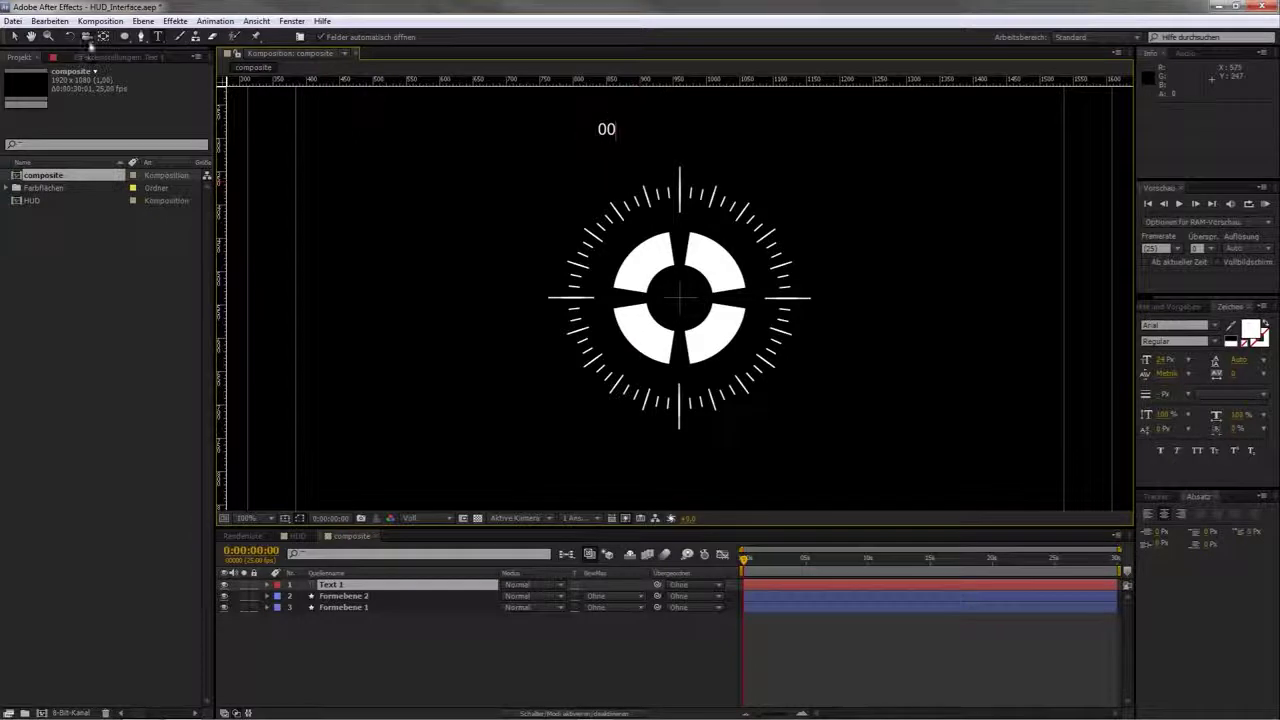
Move the 00 text into the middle of the ring and nudge it left to centre it horizontally at X 960.1
{"action": "left_click", "coordinate": [15, 37]}
{"action": "left_click_drag", "start_coordinate": [607, 130], "coordinate": [680, 292]}
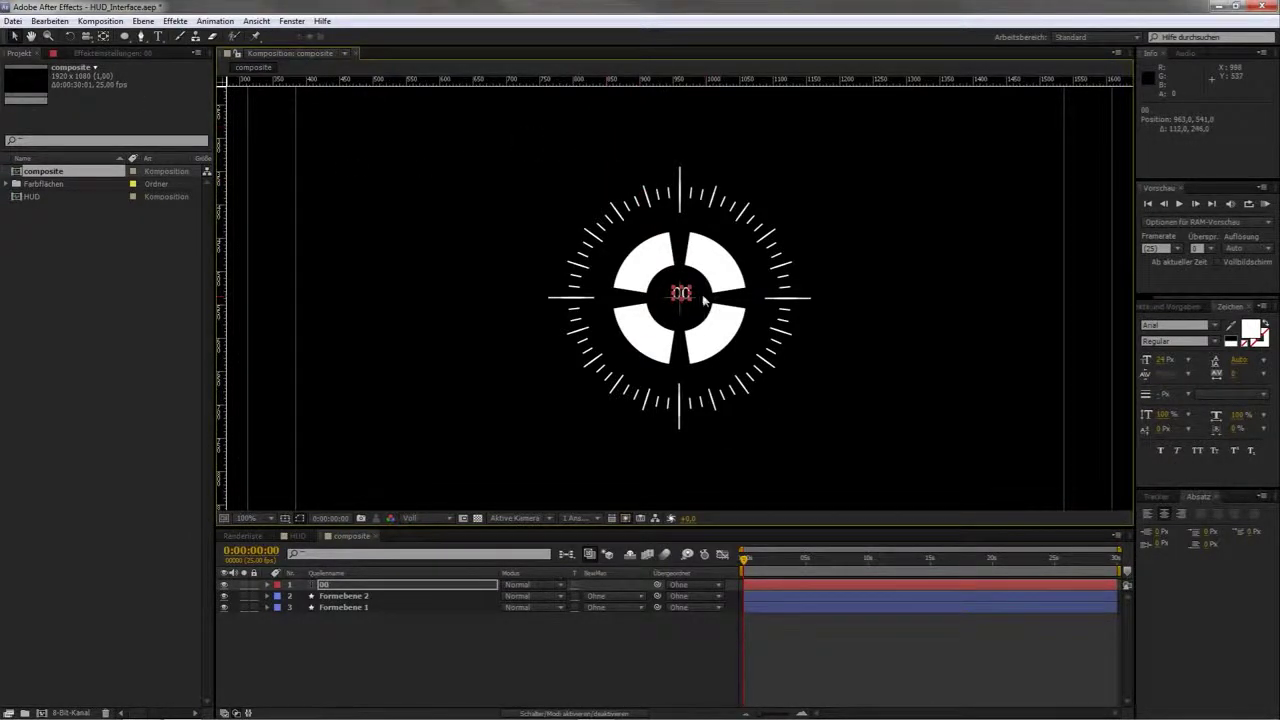
{"action": "scroll", "coordinate": [704, 300], "scroll_direction": "up", "scroll_amount": 4}
{"action": "left_click_drag", "start_coordinate": [663, 352], "coordinate": [692, 308]}
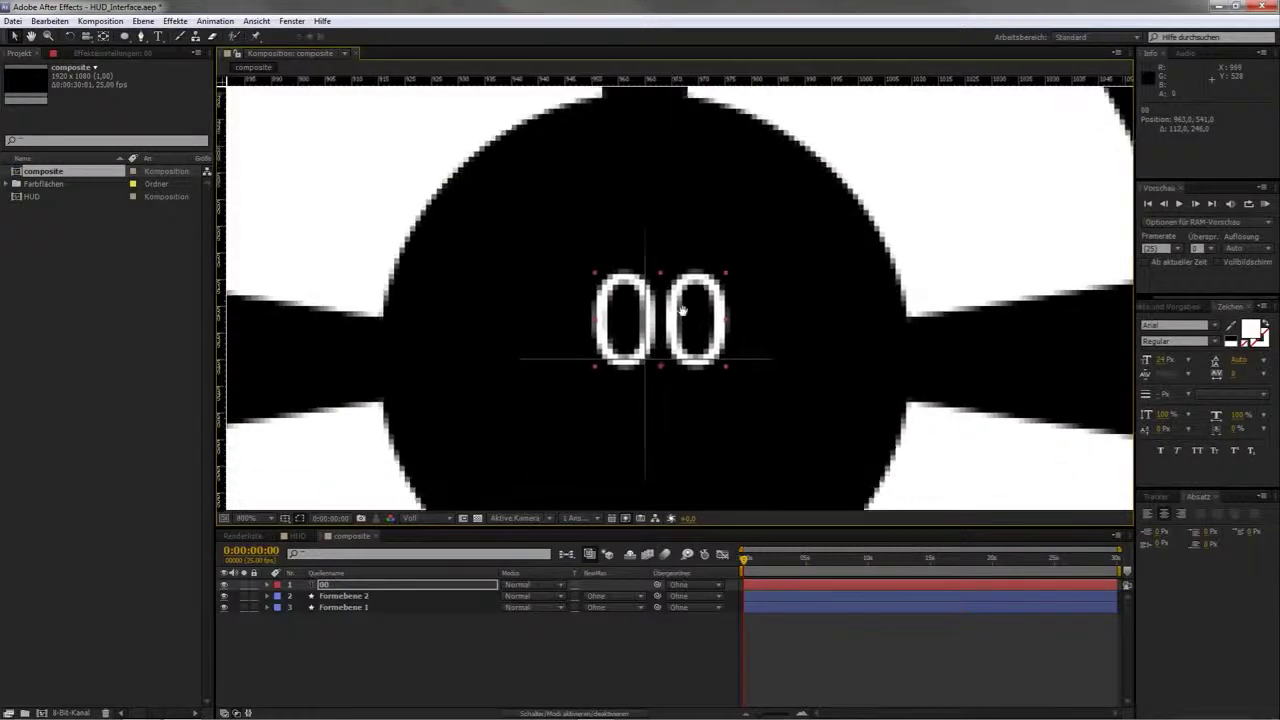
{"action": "key", "text": "Left"}
{"action": "key", "text": "Left"}
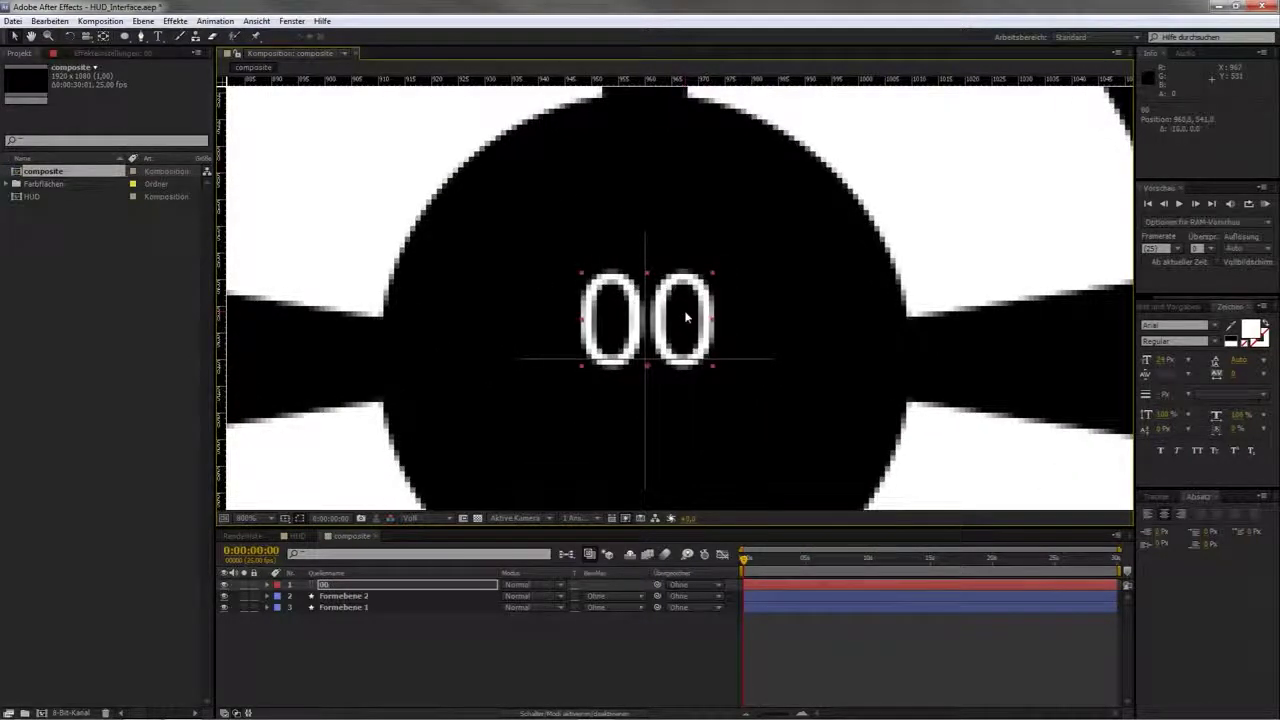
{"action": "key", "text": "period"}
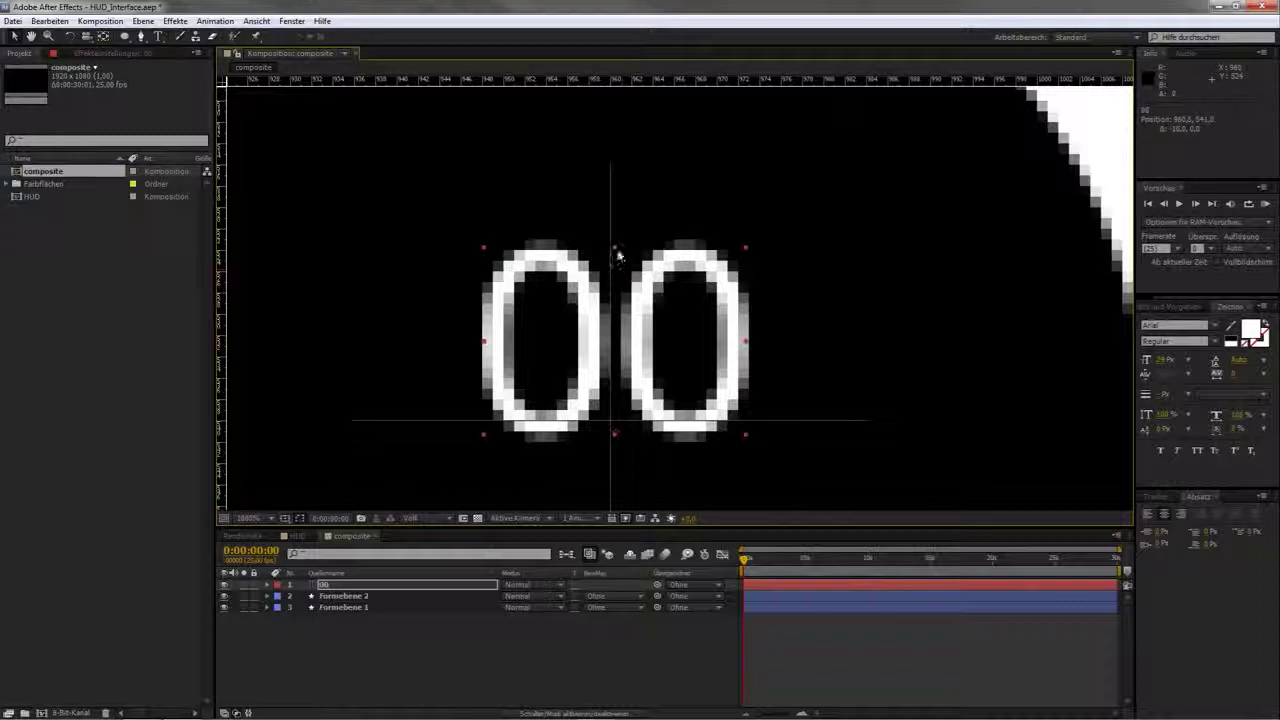
{"action": "key", "text": "Left"}
{"action": "key", "text": "Left"}
{"action": "key", "text": "Left"}
{"action": "key", "text": "Left"}
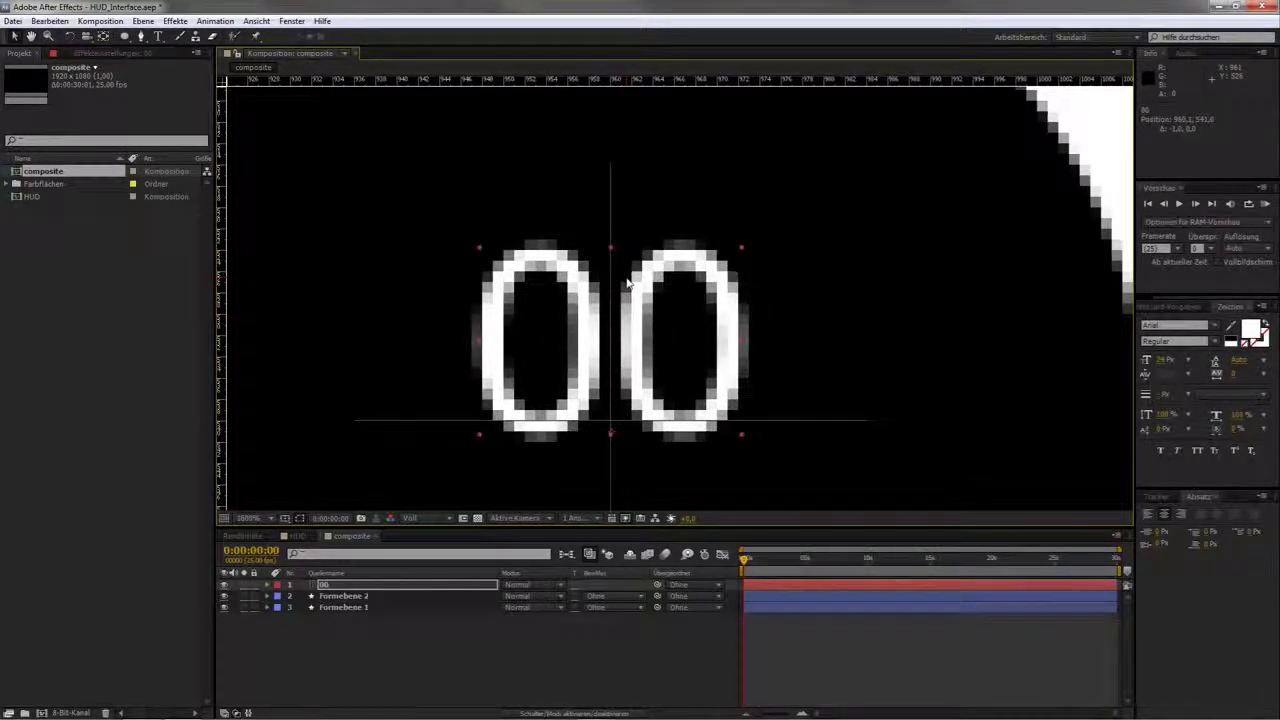
Move the 00 text straight up to Y 331, just above the long tick at the top of the circle
{"action": "key", "text": "comma"}
{"action": "key", "text": "comma"}
{"action": "key", "text": "comma"}
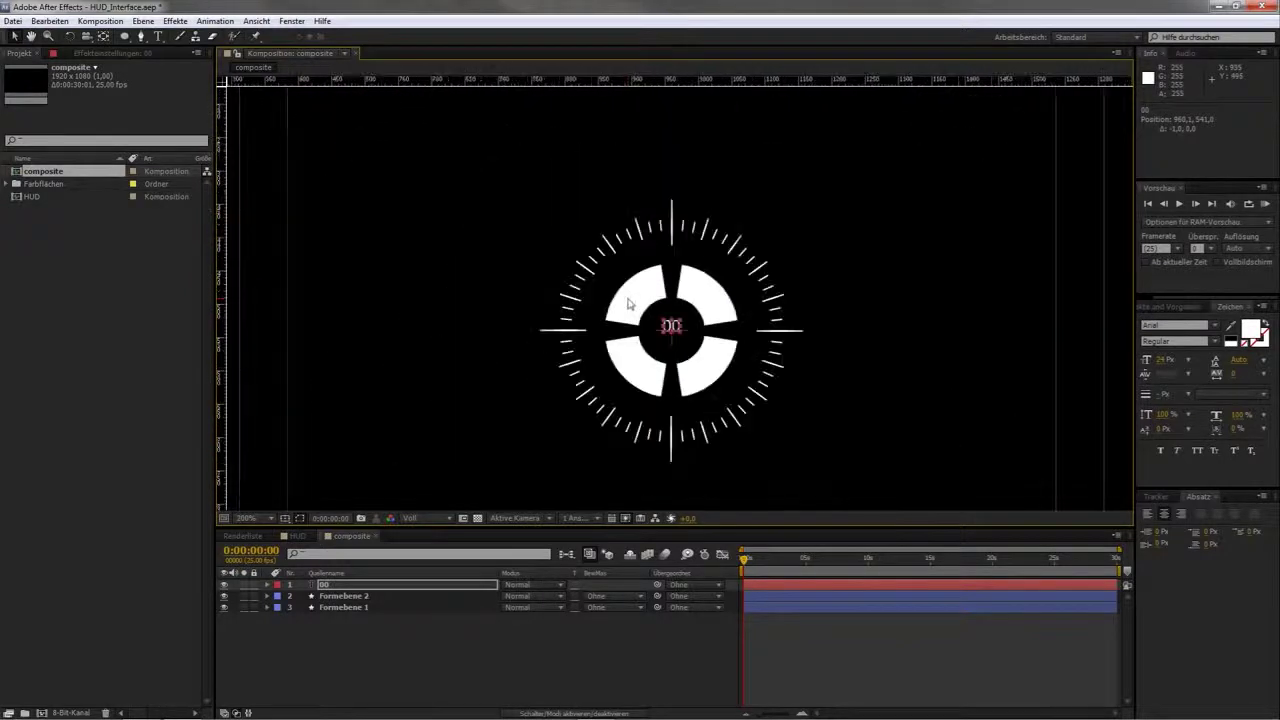
{"action": "key", "text": "shift+Up"}
{"action": "key", "text": "shift+Up"}
{"action": "key", "text": "shift+Up"}
{"action": "key", "text": "shift+Up"}
{"action": "key", "text": "shift+Up"}
{"action": "key", "text": "shift+Up"}
{"action": "key", "text": "shift+Up"}
{"action": "key", "text": "shift+Up"}
{"action": "key", "text": "shift+Up"}
{"action": "key", "text": "shift+Up"}
{"action": "key", "text": "shift+Up"}
{"action": "key", "text": "shift+Up"}
{"action": "key", "text": "shift+Up"}
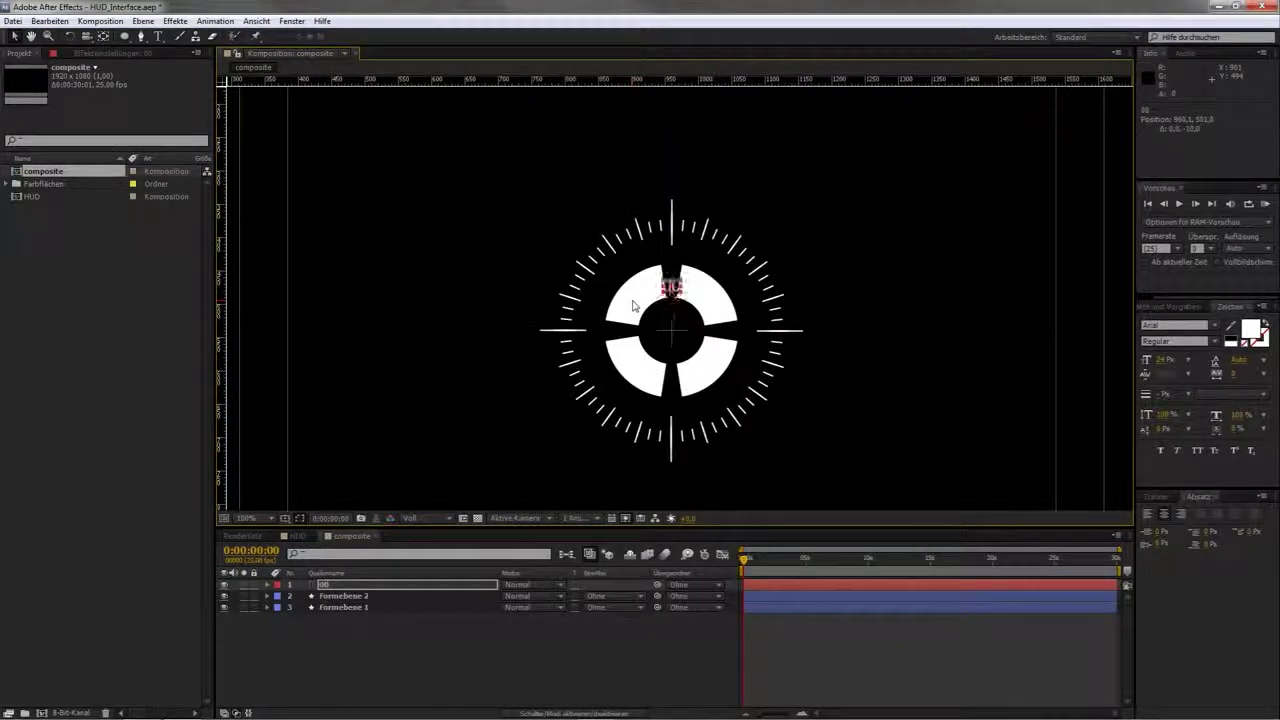
{"action": "key", "text": "shift+Up"}
{"action": "key", "text": "shift+Up"}
{"action": "key", "text": "shift+Up"}
{"action": "key", "text": "shift+Up"}
{"action": "key", "text": "shift+Up"}
{"action": "key", "text": "shift+Up"}
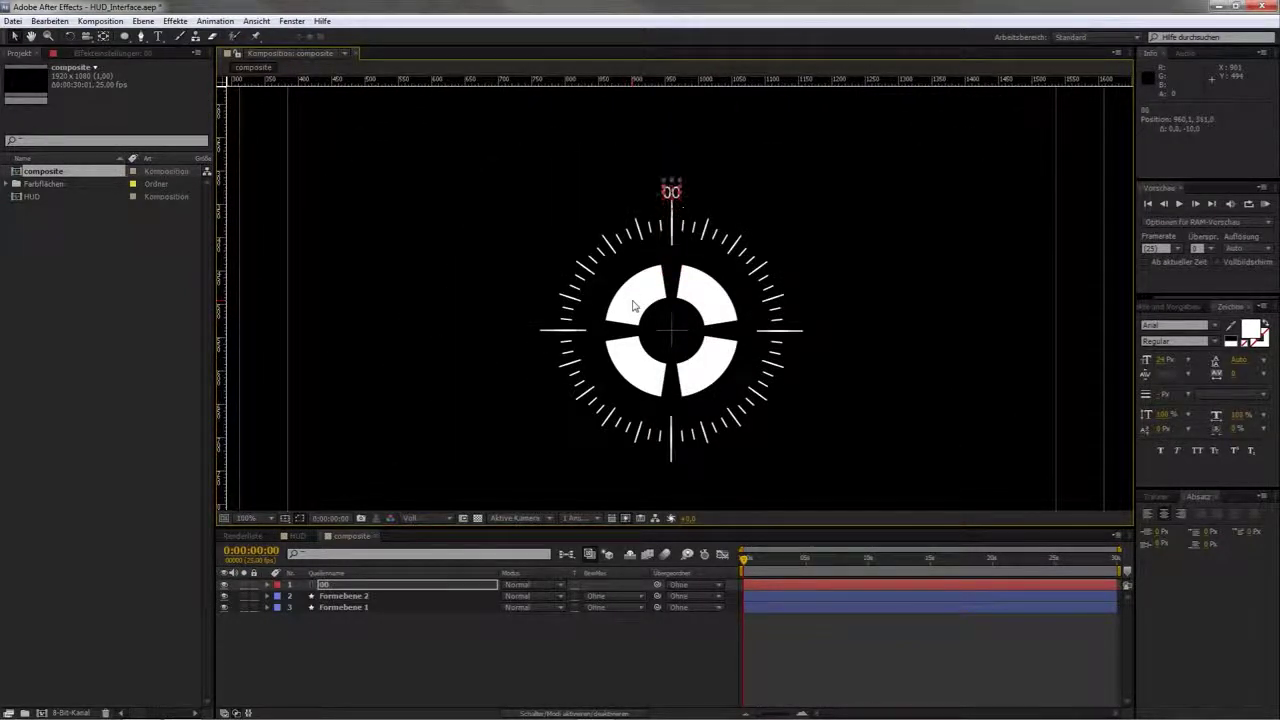
{"action": "scroll", "coordinate": [673, 173], "scroll_direction": "up", "scroll_amount": 1}
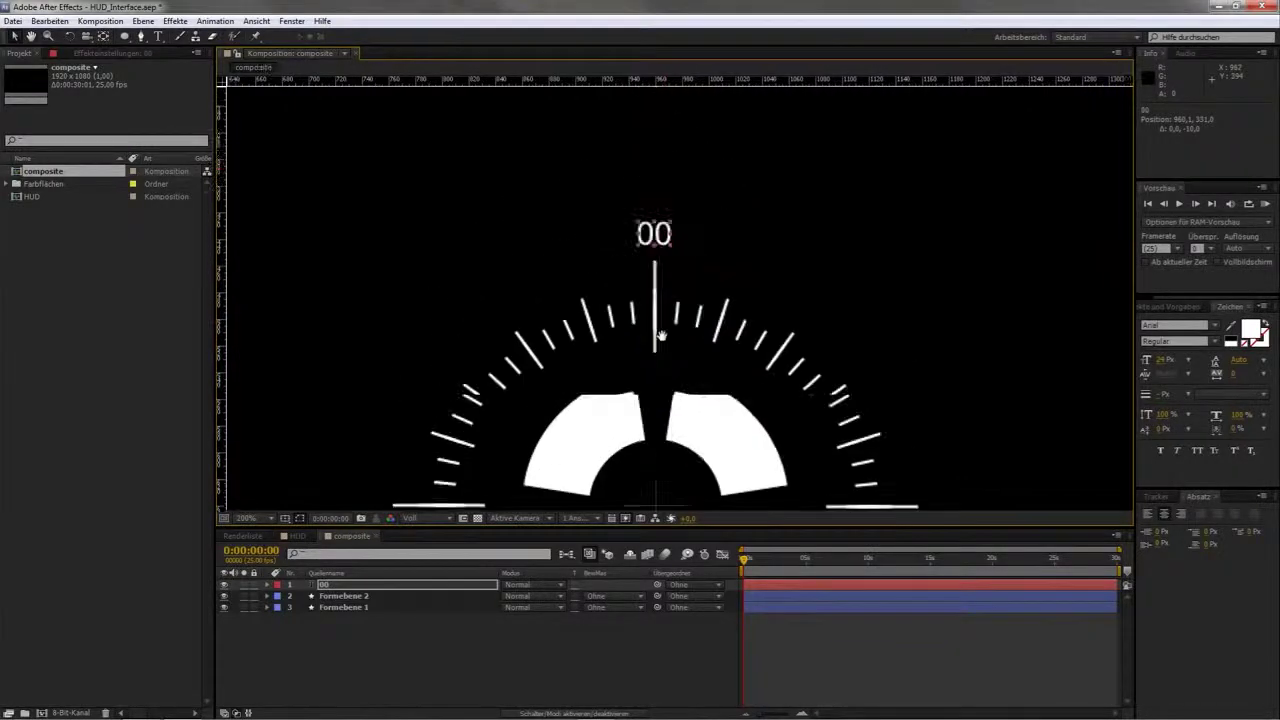
Move the anchor point of the 00 text onto the centre of the ring with the Pan Behind tool
{"action": "scroll", "coordinate": [660, 271], "scroll_direction": "down", "scroll_amount": 1}
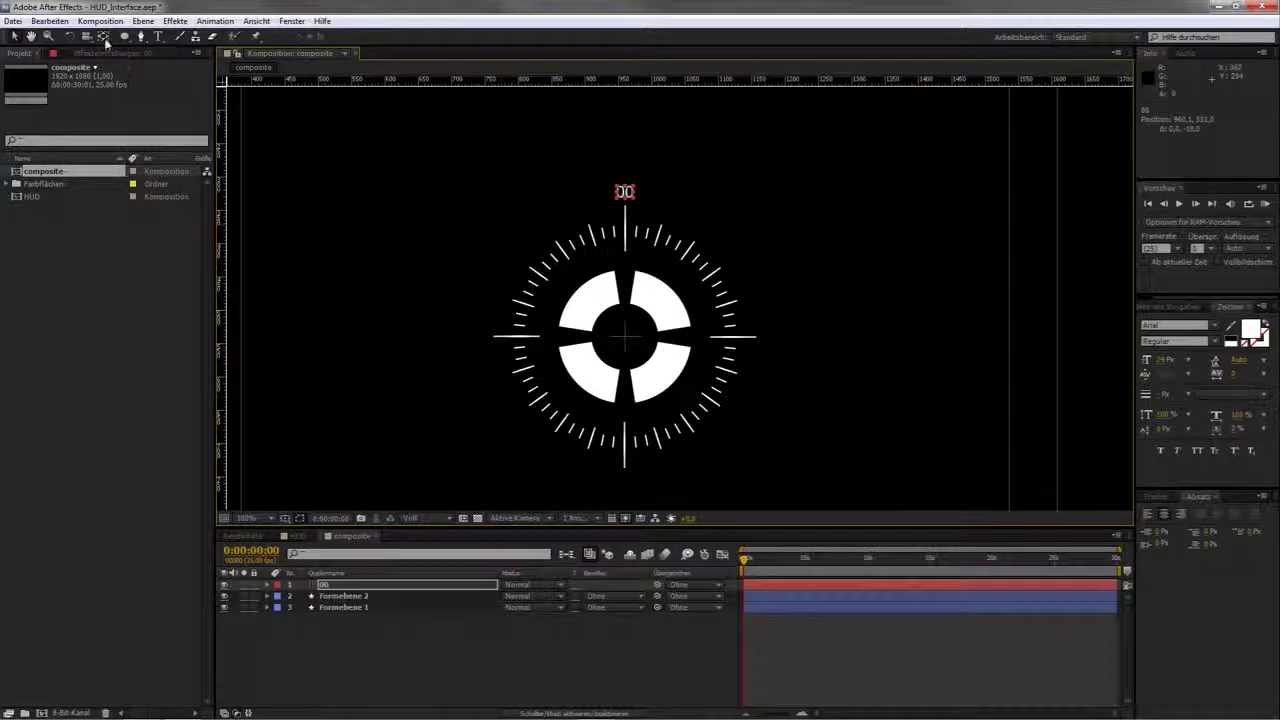
{"action": "scroll", "coordinate": [636, 214], "scroll_direction": "up", "scroll_amount": 1}
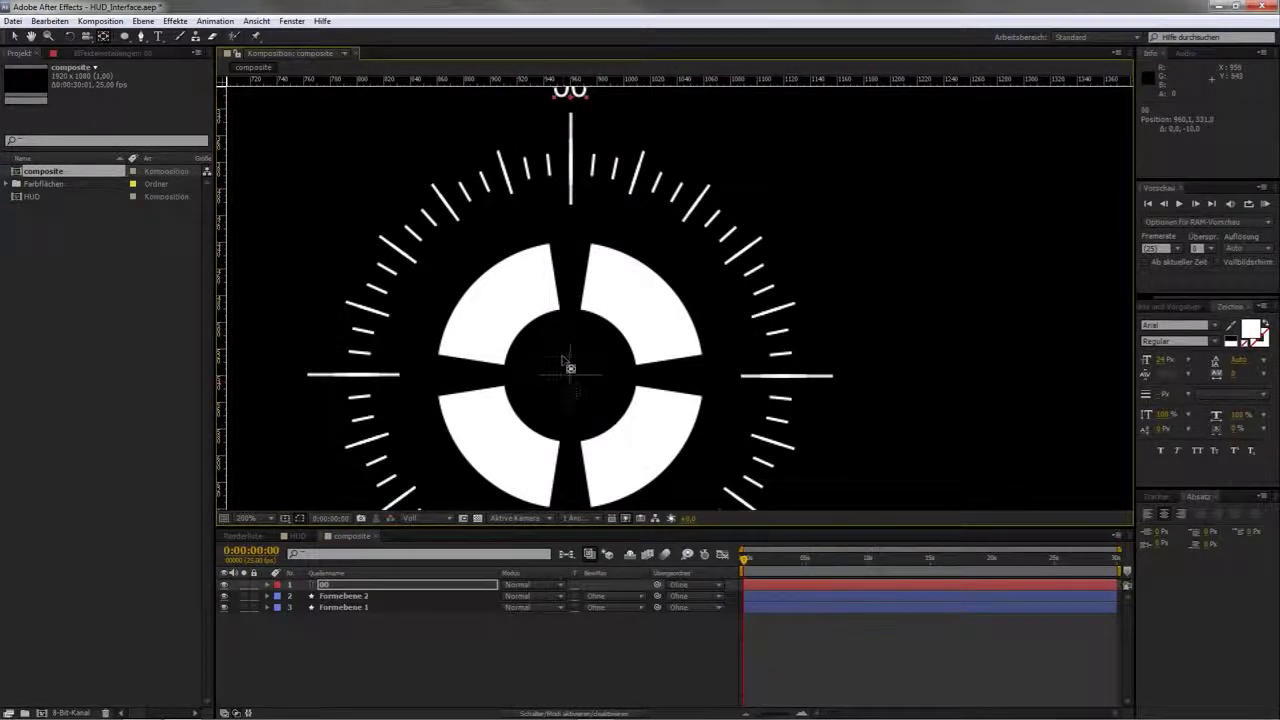
{"action": "left_click_drag", "start_coordinate": [571, 98], "coordinate": [570, 379]}
{"action": "scroll", "coordinate": [569, 380], "scroll_direction": "up", "scroll_amount": 4}
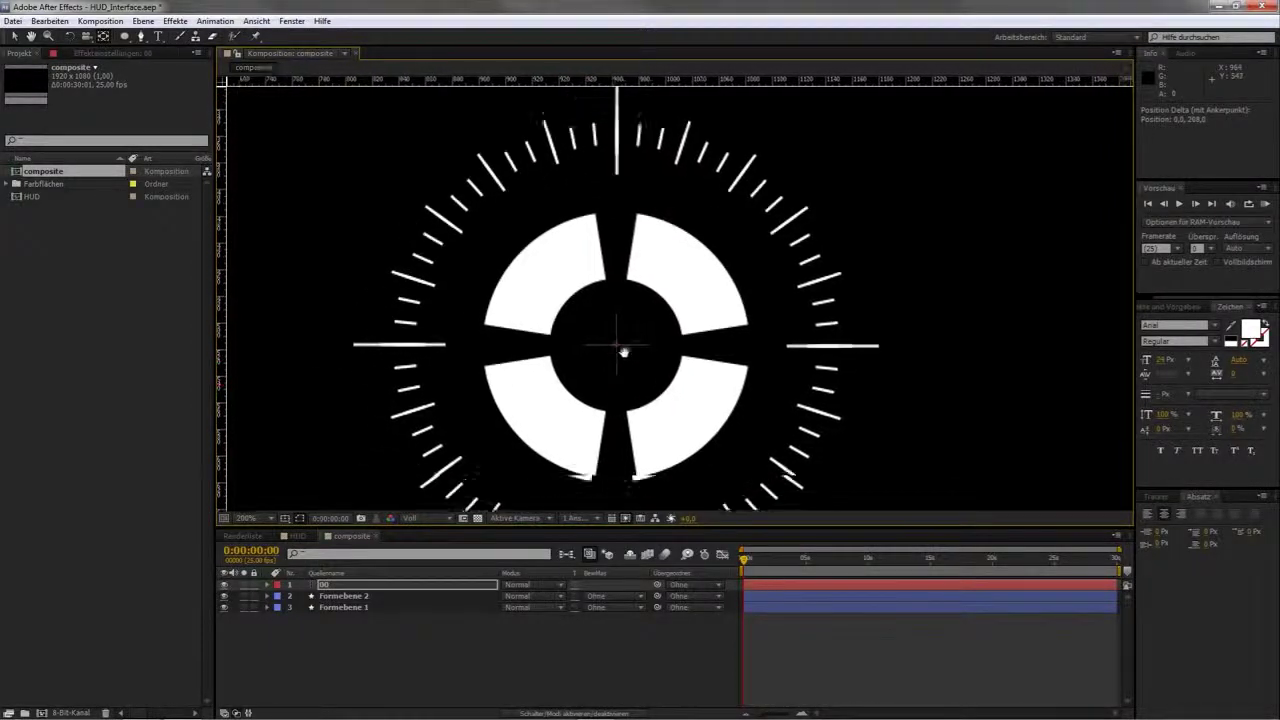
{"action": "scroll", "coordinate": [709, 237], "scroll_direction": "up", "scroll_amount": 1}
{"action": "left_click_drag", "start_coordinate": [638, 246], "coordinate": [639, 258]}
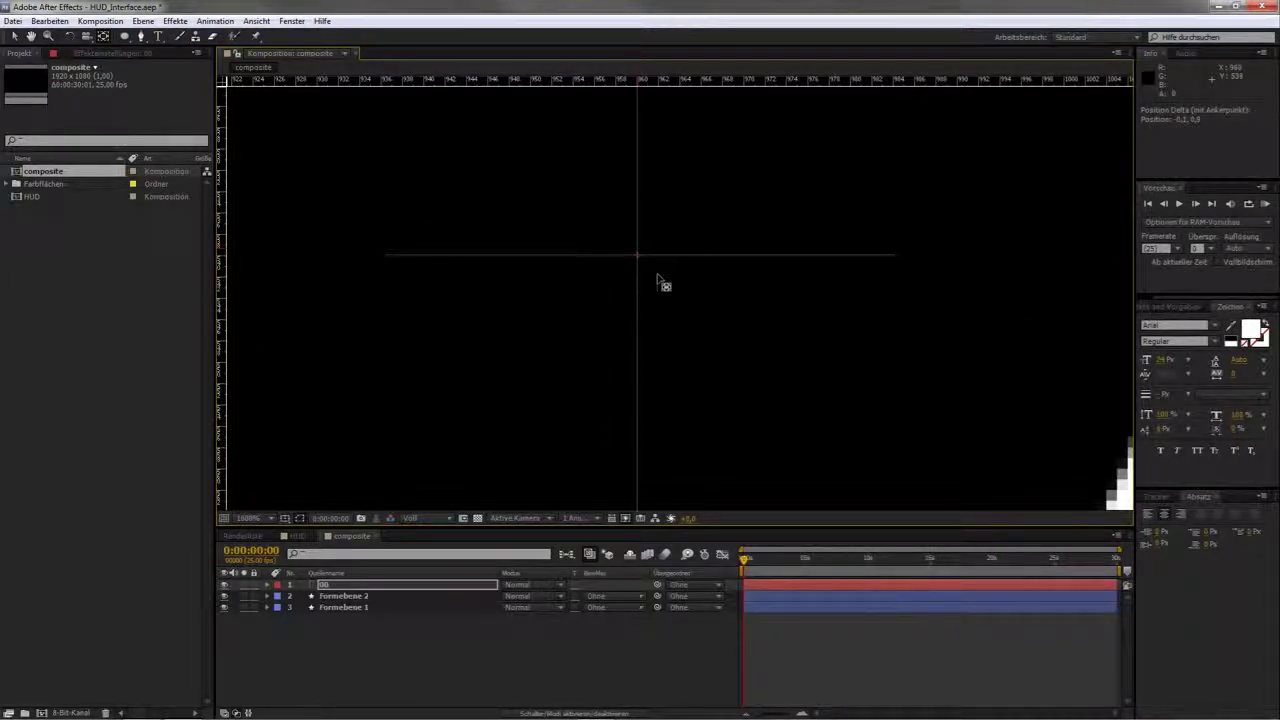
{"action": "scroll", "coordinate": [663, 279], "scroll_direction": "down", "scroll_amount": 1}
{"action": "scroll", "coordinate": [660, 269], "scroll_direction": "down", "scroll_amount": 2}
{"action": "scroll", "coordinate": [663, 231], "scroll_direction": "down", "scroll_amount": 1}
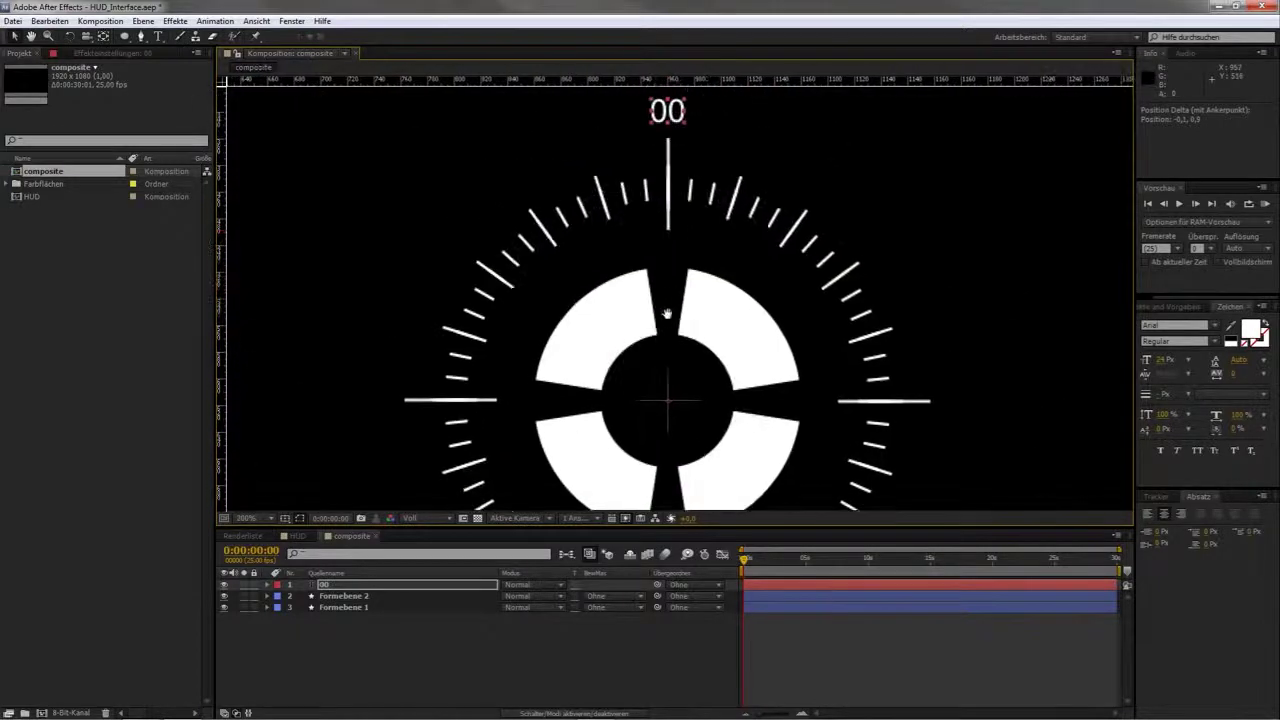
Duplicate the 00 text layer and set the copy's rotation to 90°
{"action": "left_click", "coordinate": [347, 586]}
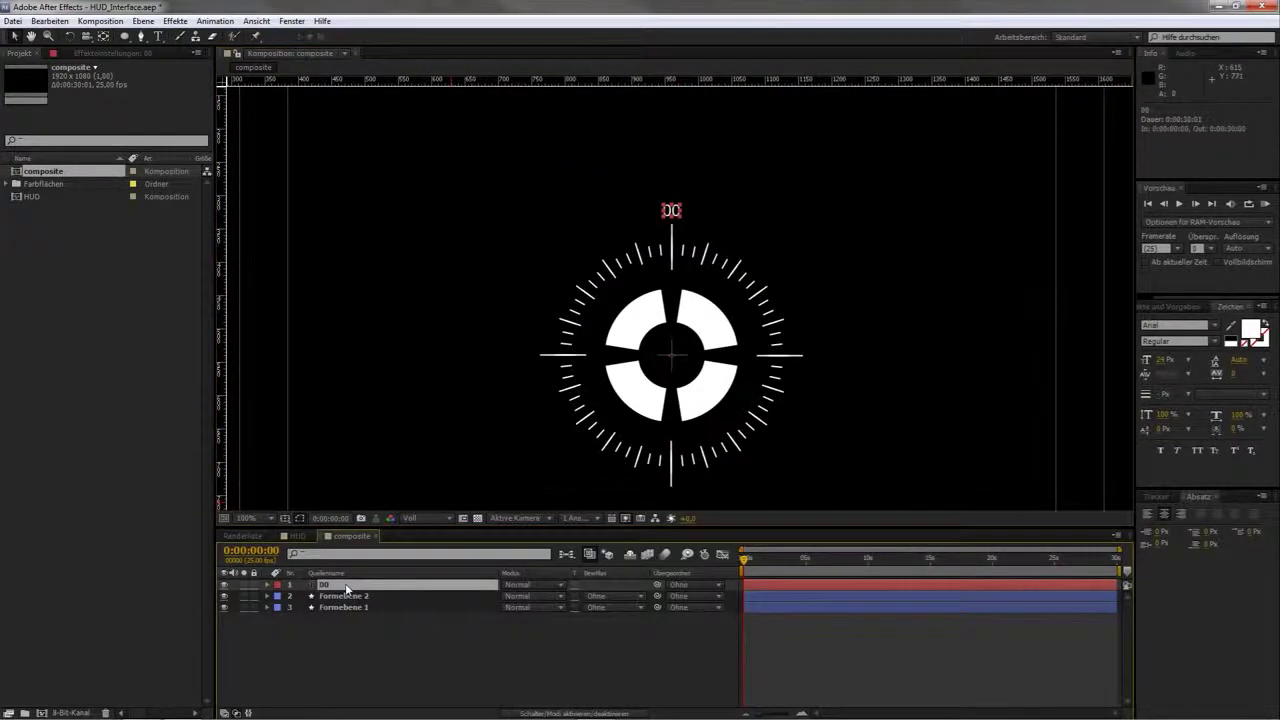
{"action": "key", "text": "ctrl+d"}
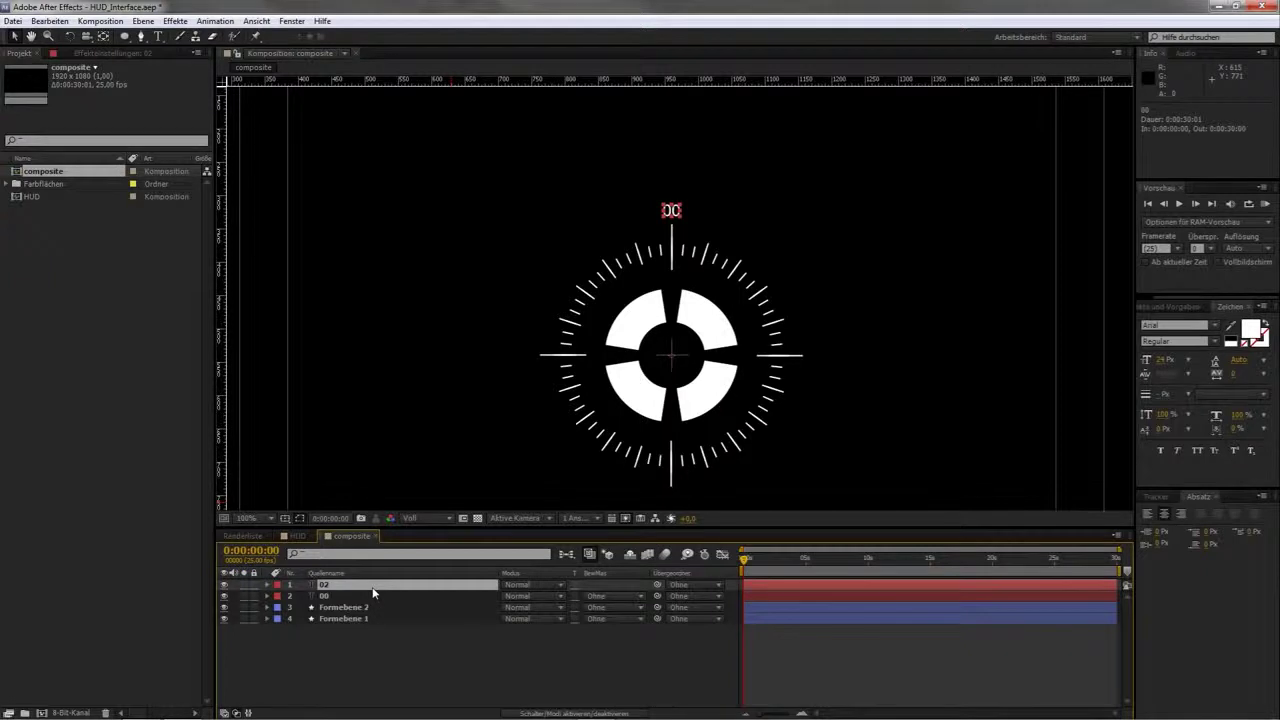
{"action": "key", "text": "r"}
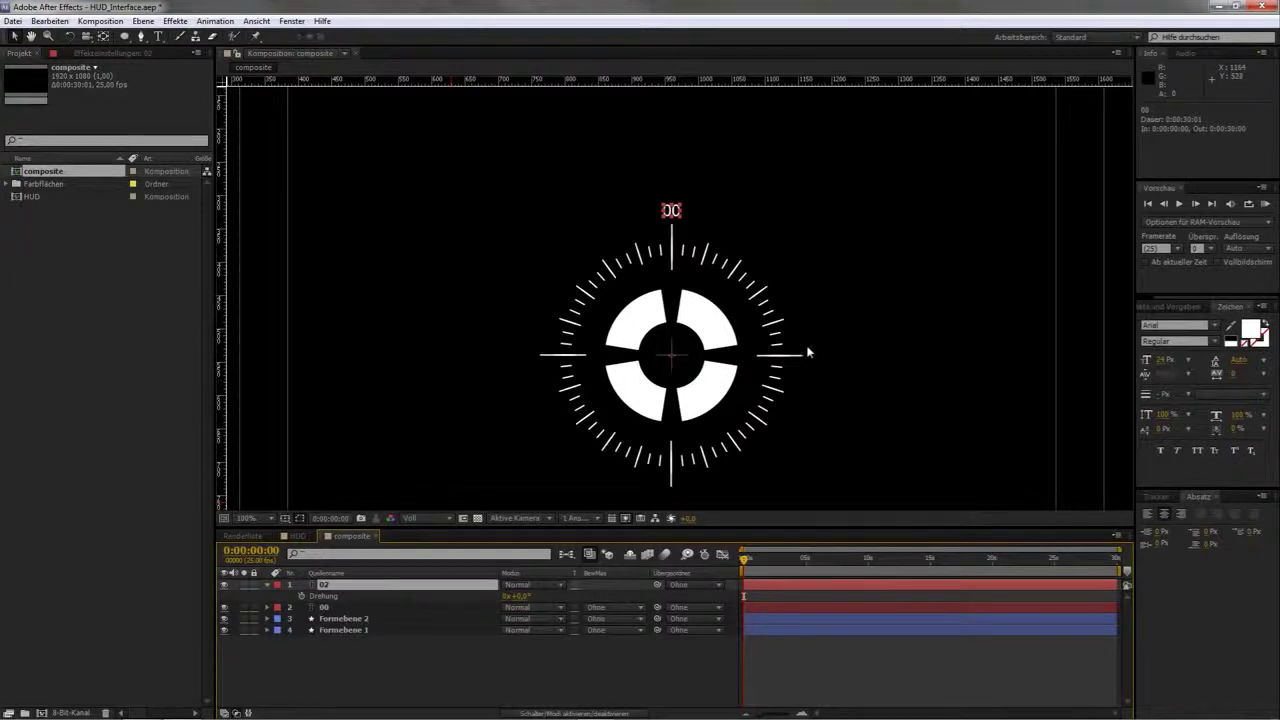
{"action": "left_click", "coordinate": [522, 596]}
{"action": "key", "text": "Return"}
Change the rotated copy's text to 90 and return to the Selection tool with that layer selected
{"action": "double_click", "coordinate": [330, 587]}
{"action": "type", "text": "90"}
{"action": "key", "text": "KP_Enter"}
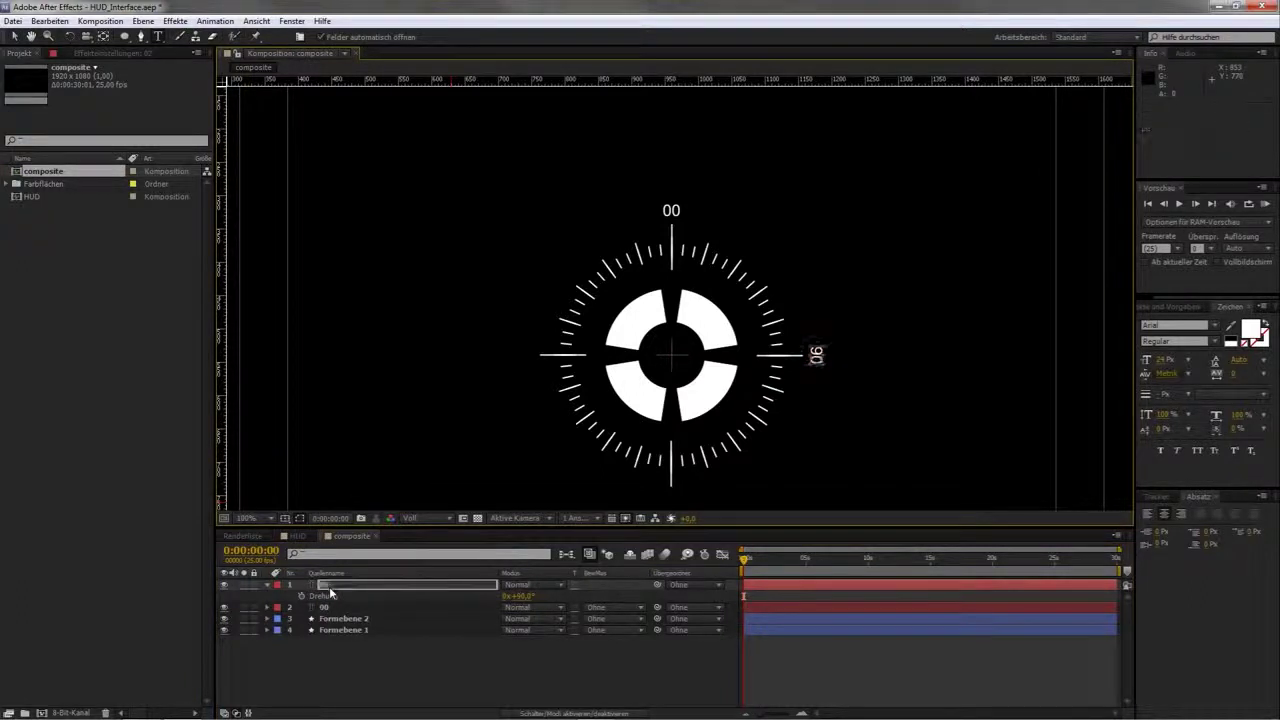
{"action": "left_click", "coordinate": [342, 588]}
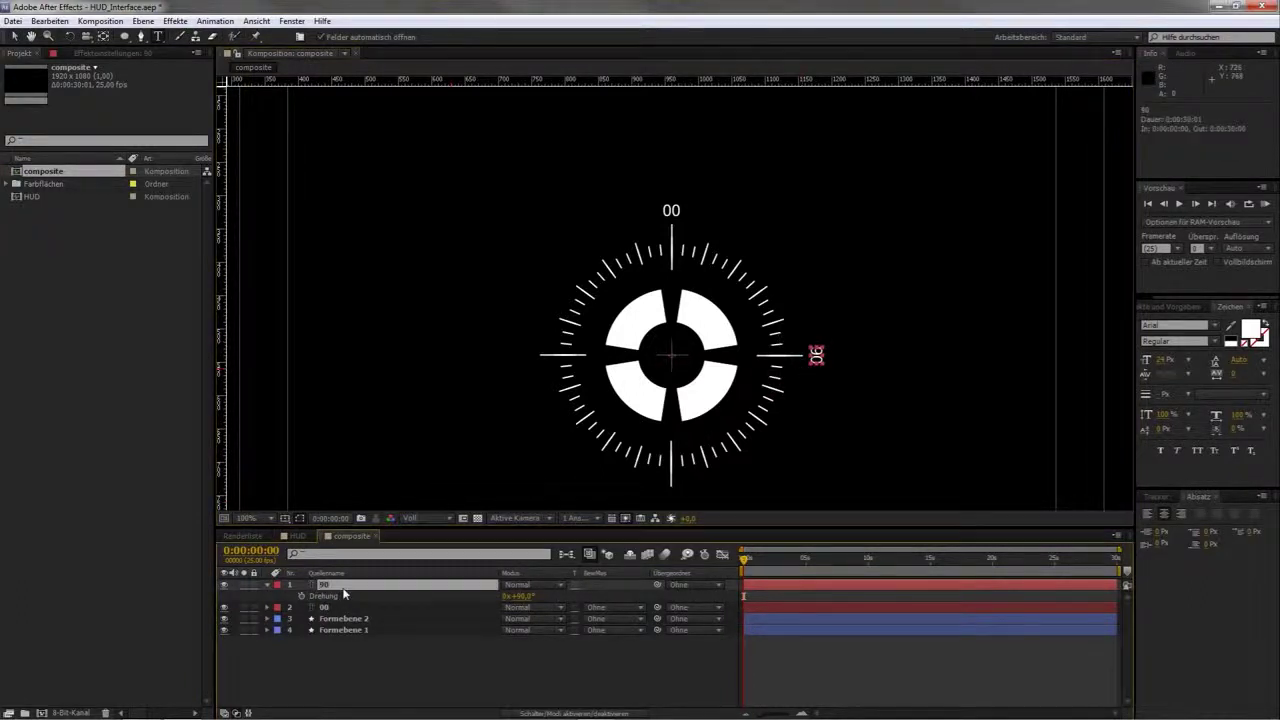
{"action": "key", "text": "v"}
{"action": "left_click_drag", "start_coordinate": [642, 430], "coordinate": [661, 337]}
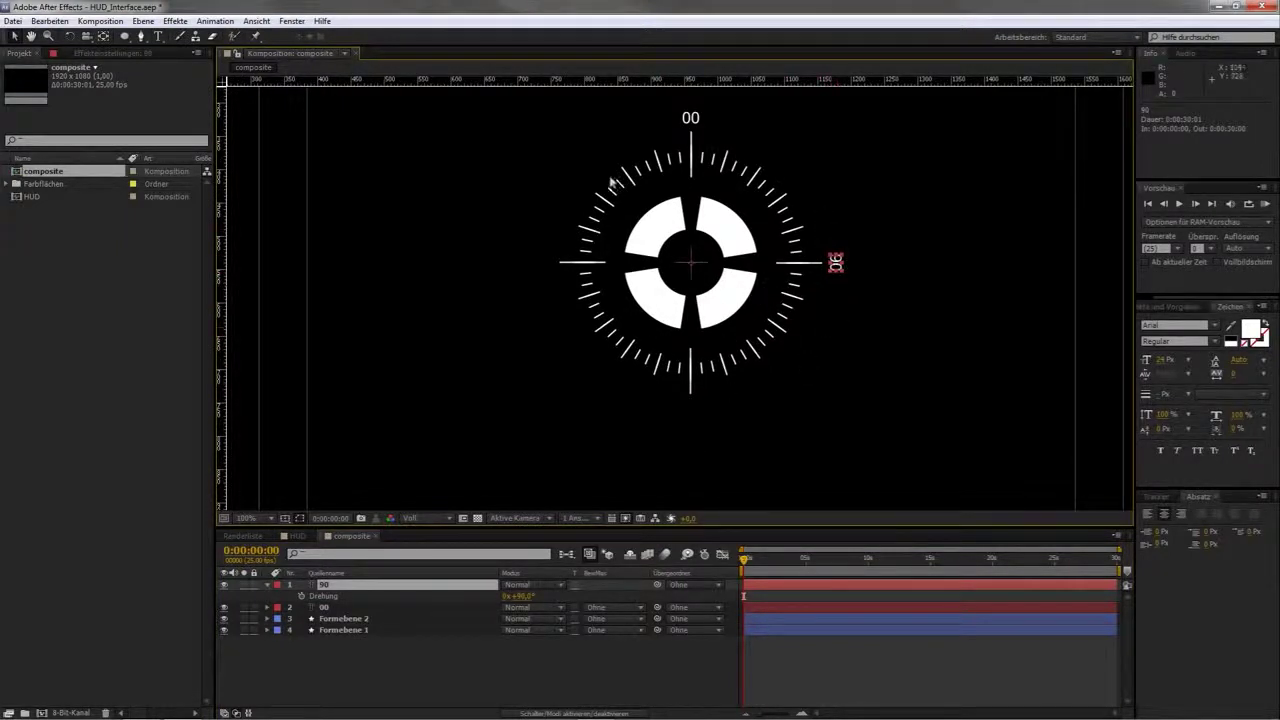
Duplicate the 90 text layer and set the copy's rotation to 180°
{"action": "key", "text": "ctrl+d"}
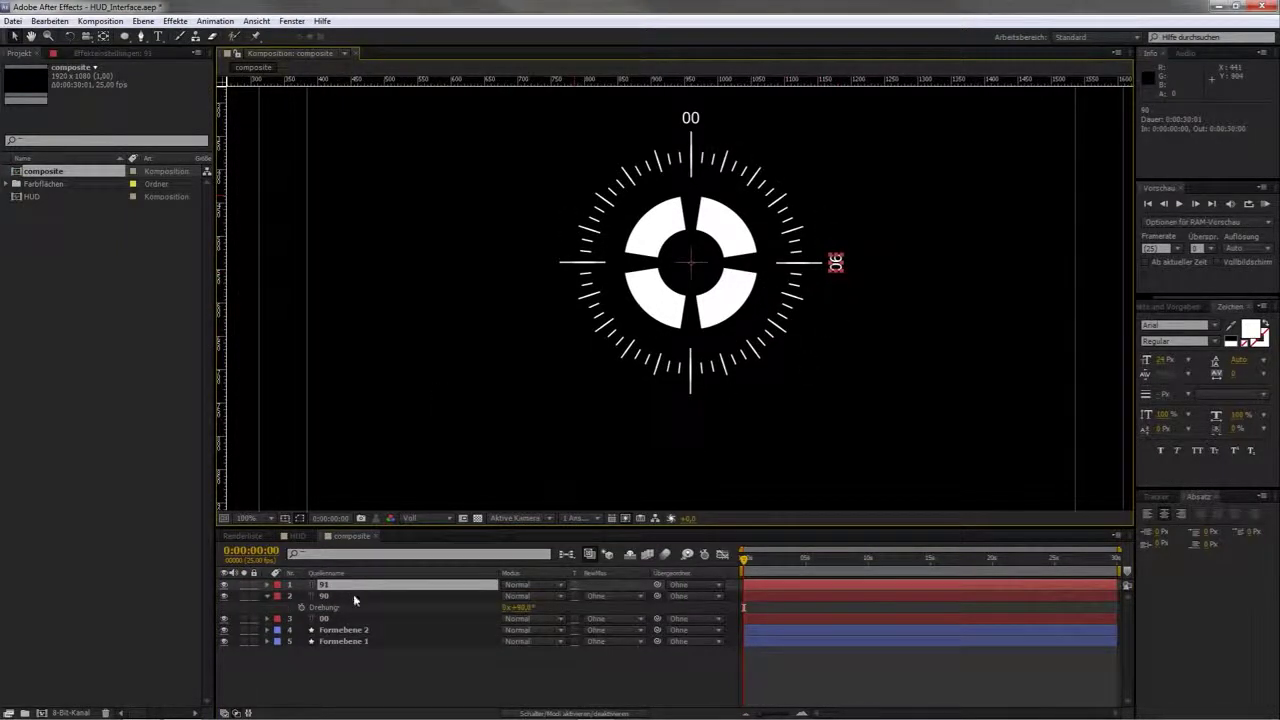
{"action": "key", "text": "r"}
{"action": "left_click", "coordinate": [521, 595]}
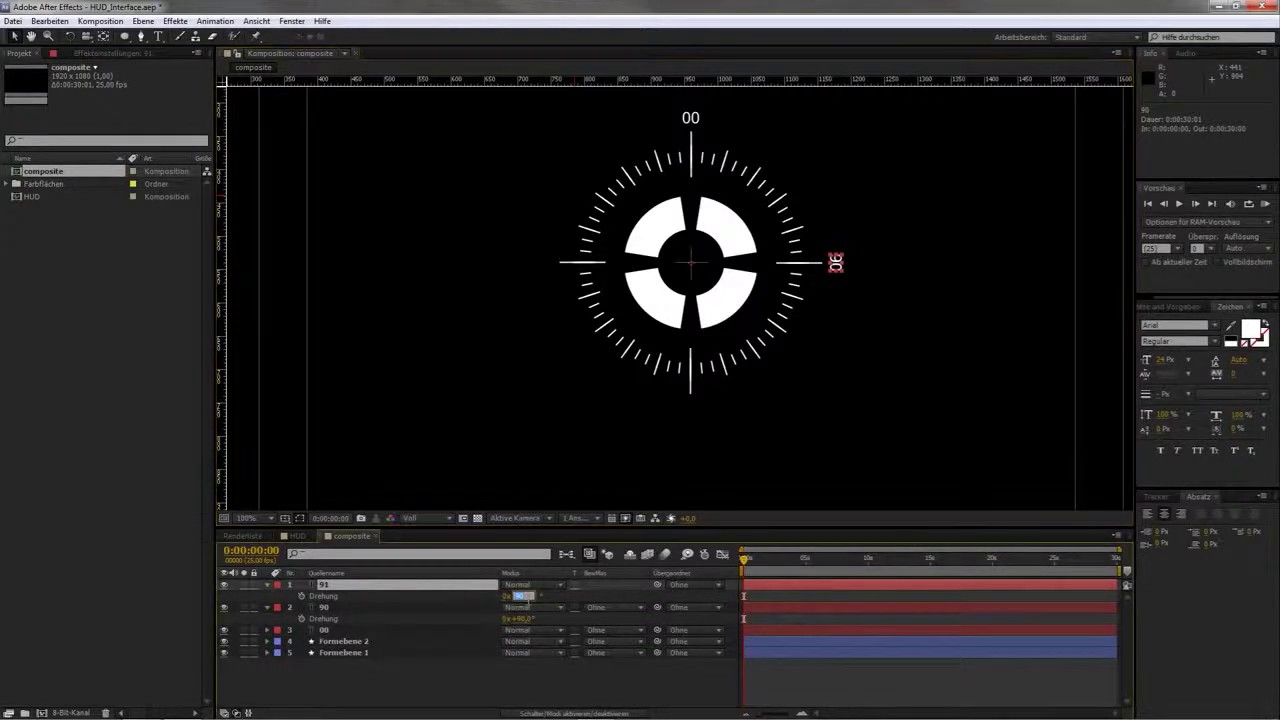
{"action": "type", "text": "180"}
{"action": "key", "text": "Return"}
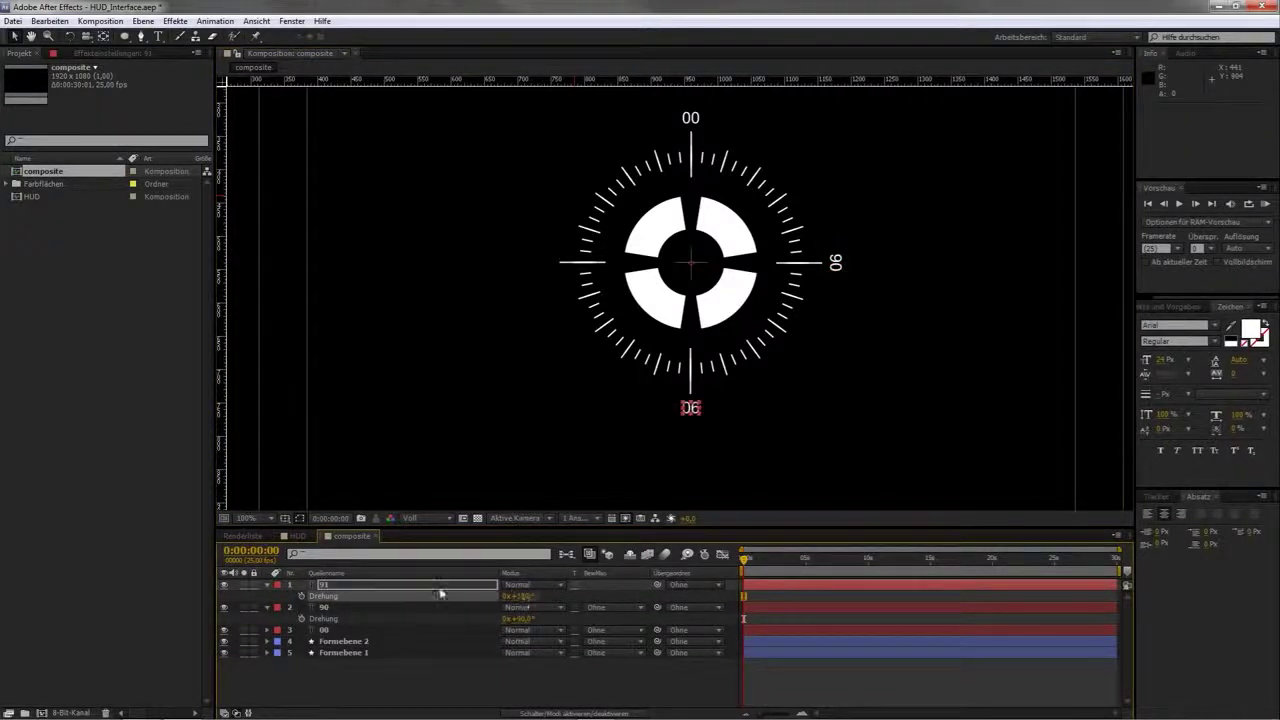
Change the bottom copy's text to 180 and return to the Selection tool
{"action": "type", "text": "180"}
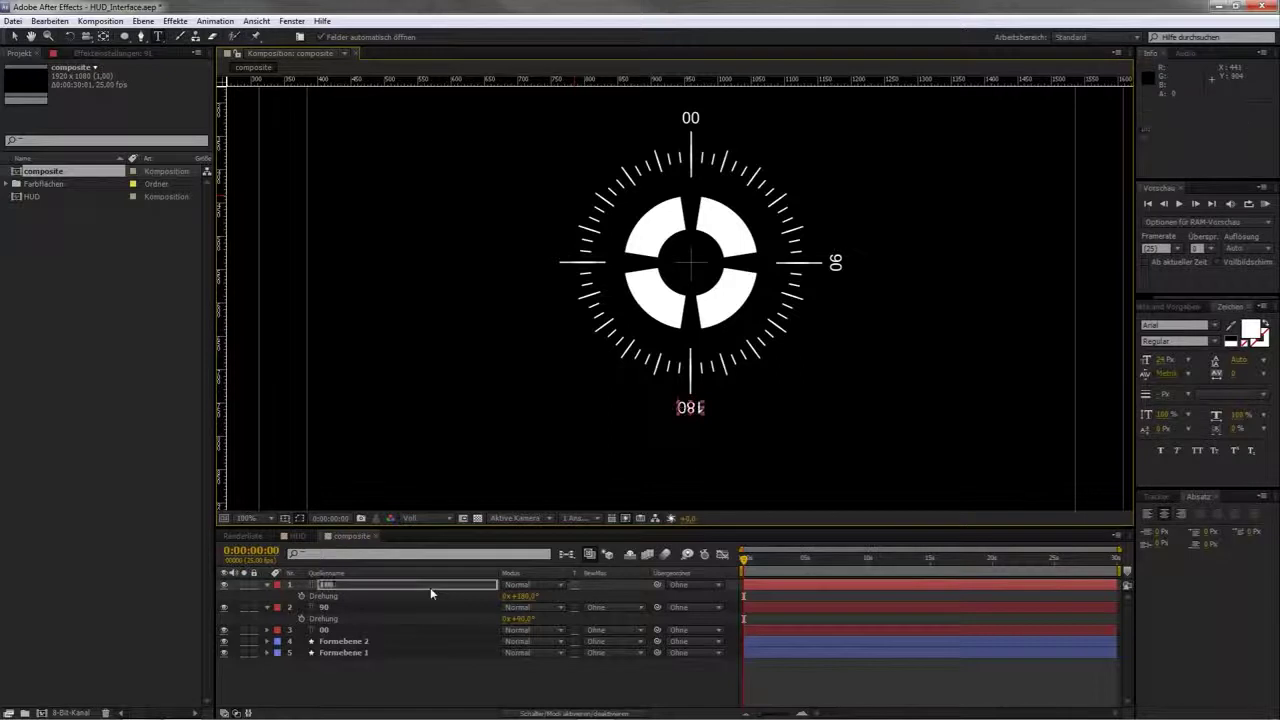
{"action": "key", "text": "KP_Enter"}
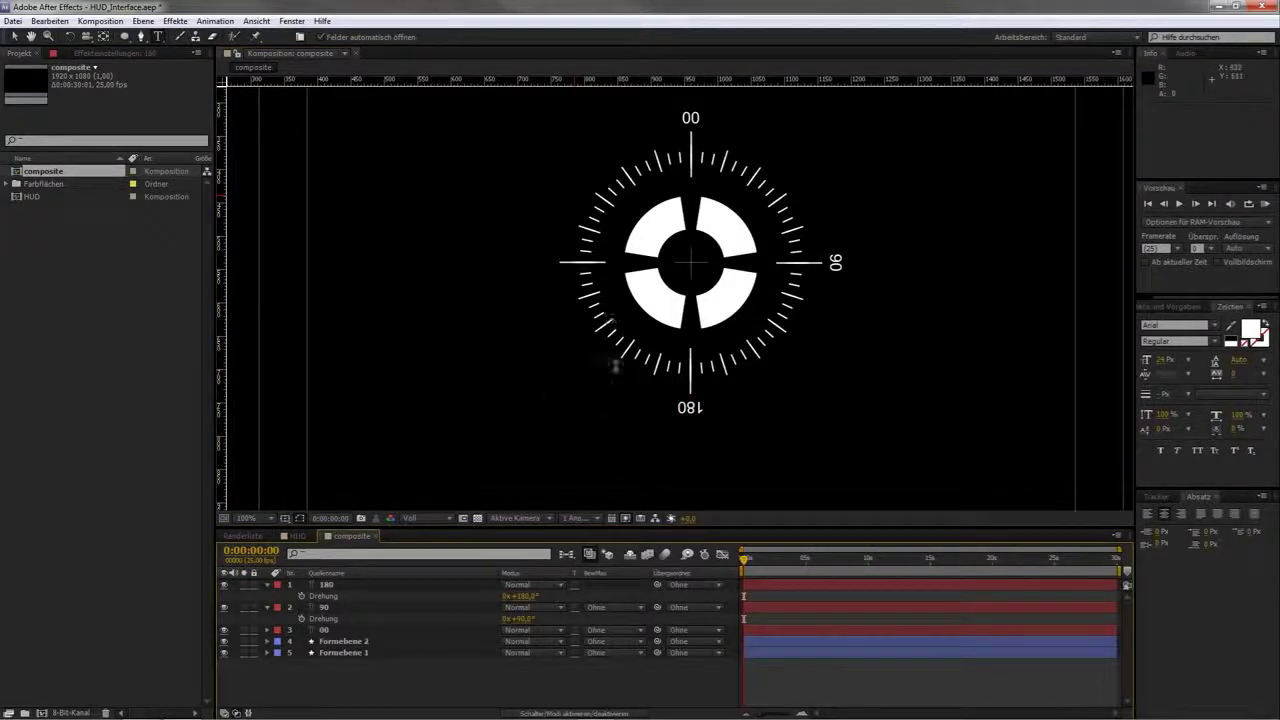
{"action": "key", "text": "v"}
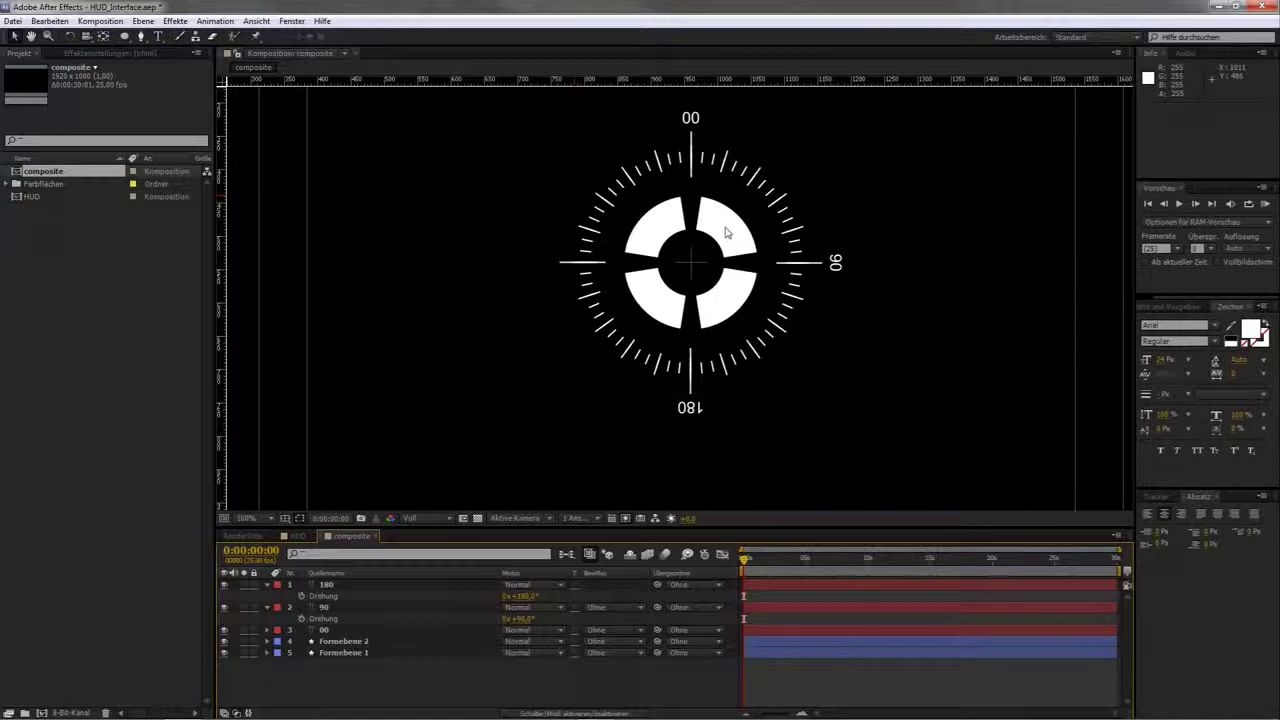
Switch the composition to the front view and add a new 00 text layer in the empty area beside the ring
{"action": "key", "text": "F10"}
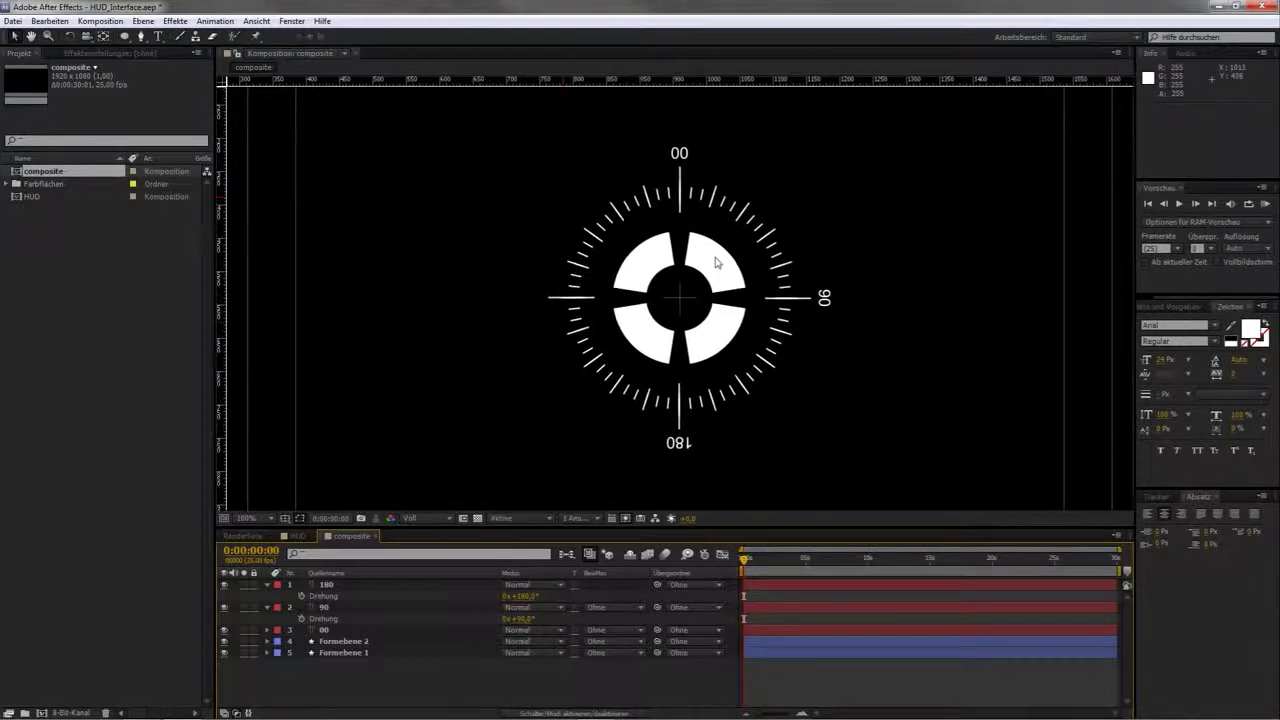
{"action": "key", "text": "ctrl+t"}
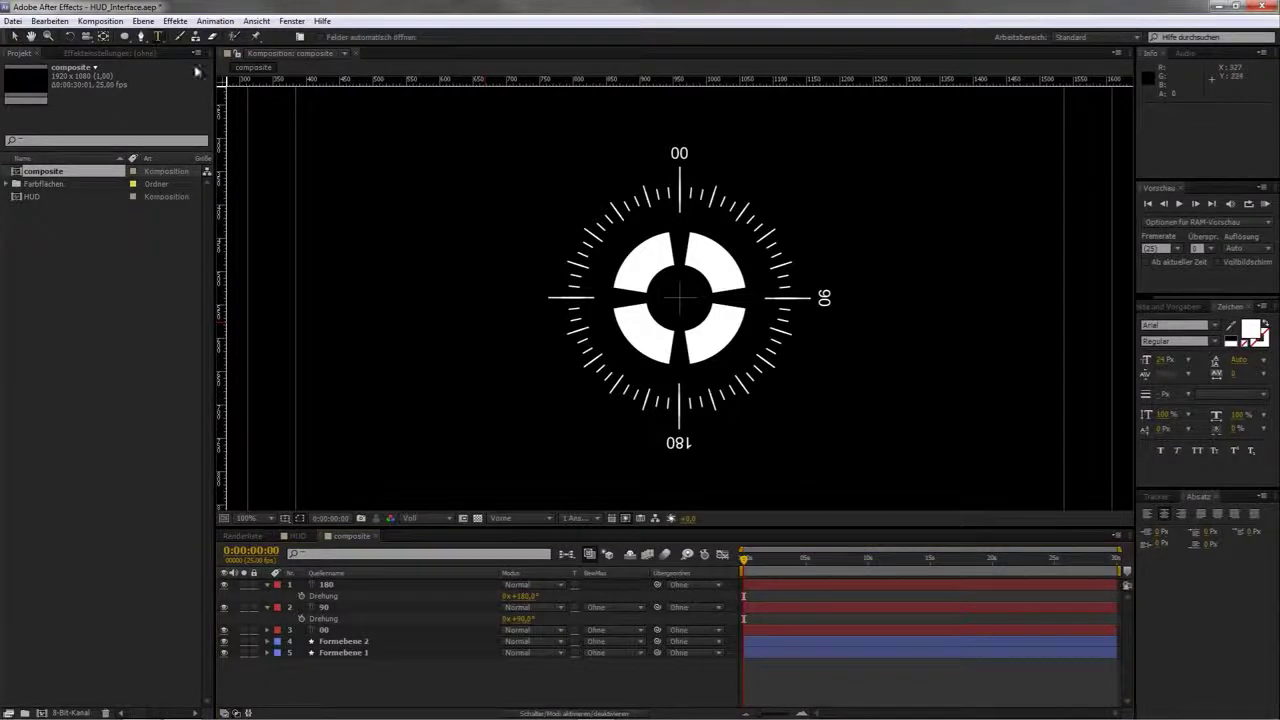
{"action": "left_click", "coordinate": [491, 234]}
{"action": "type", "text": "00"}
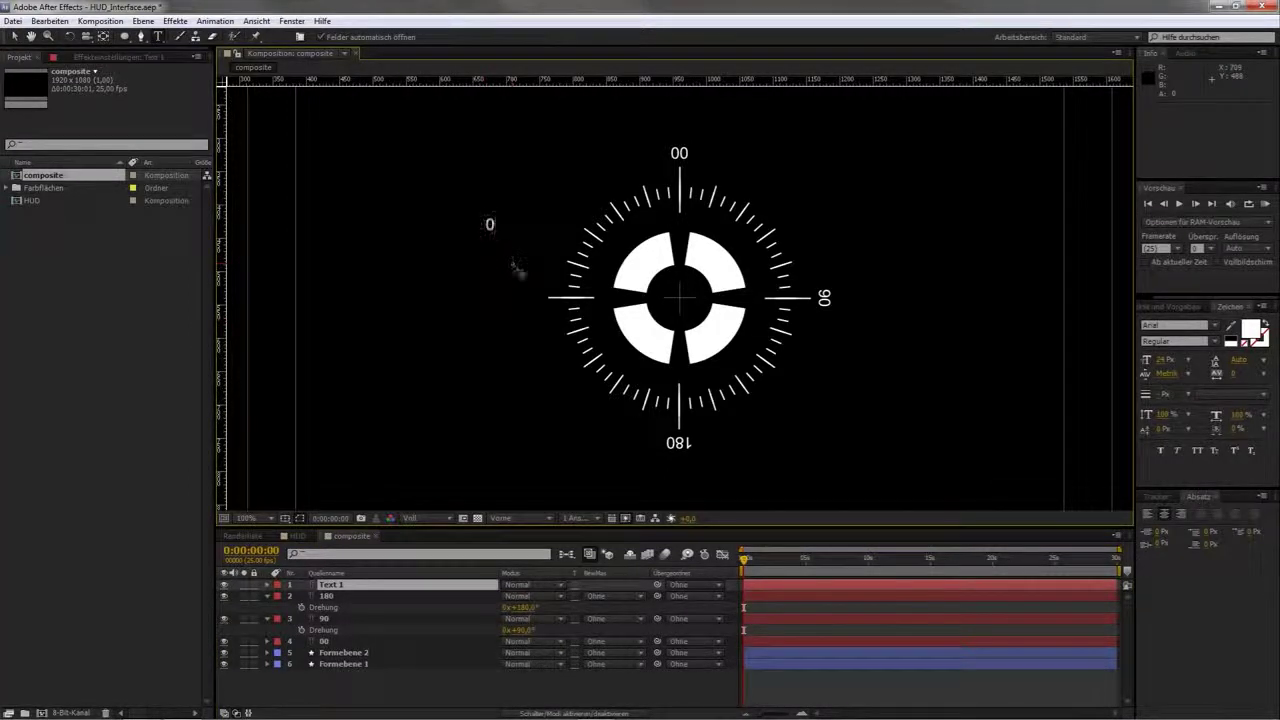
{"action": "left_click", "coordinate": [10, 38]}
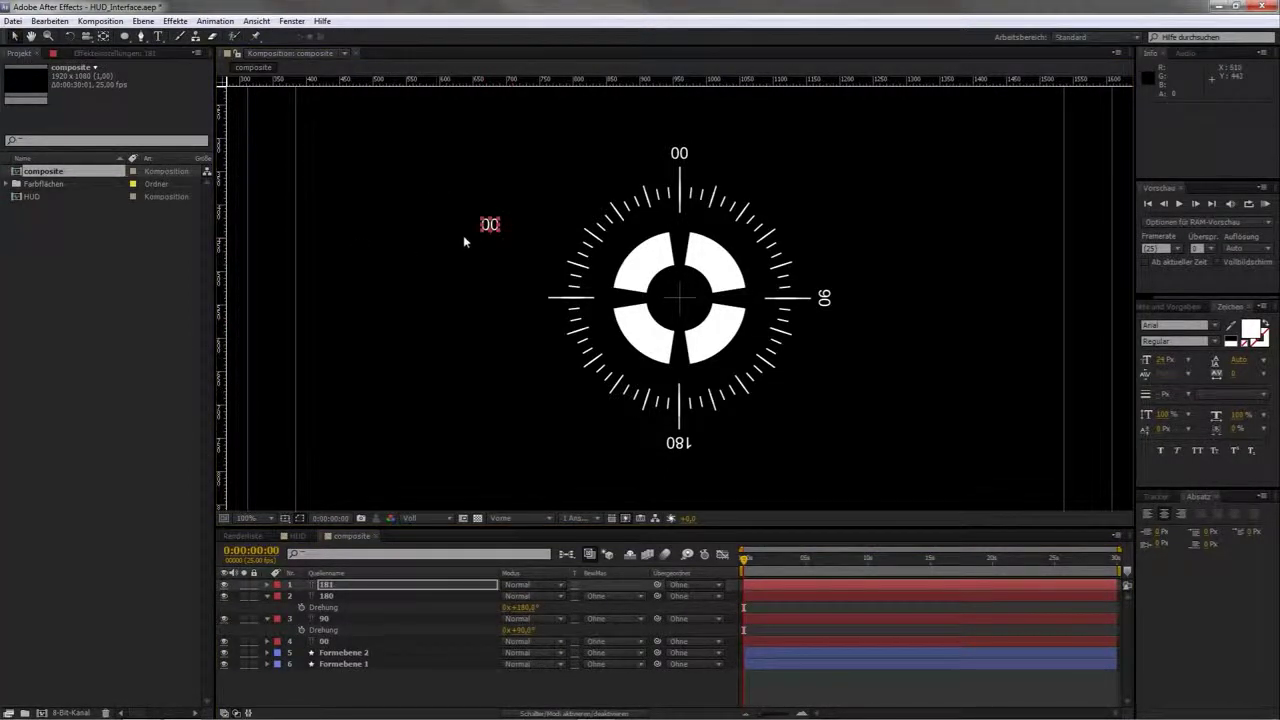
Hide the three older label layers 180, 90 and 00, leaving the new text layer shown
{"action": "left_click", "coordinate": [327, 596]}
{"action": "left_click", "coordinate": [330, 642], "text": "shift"}
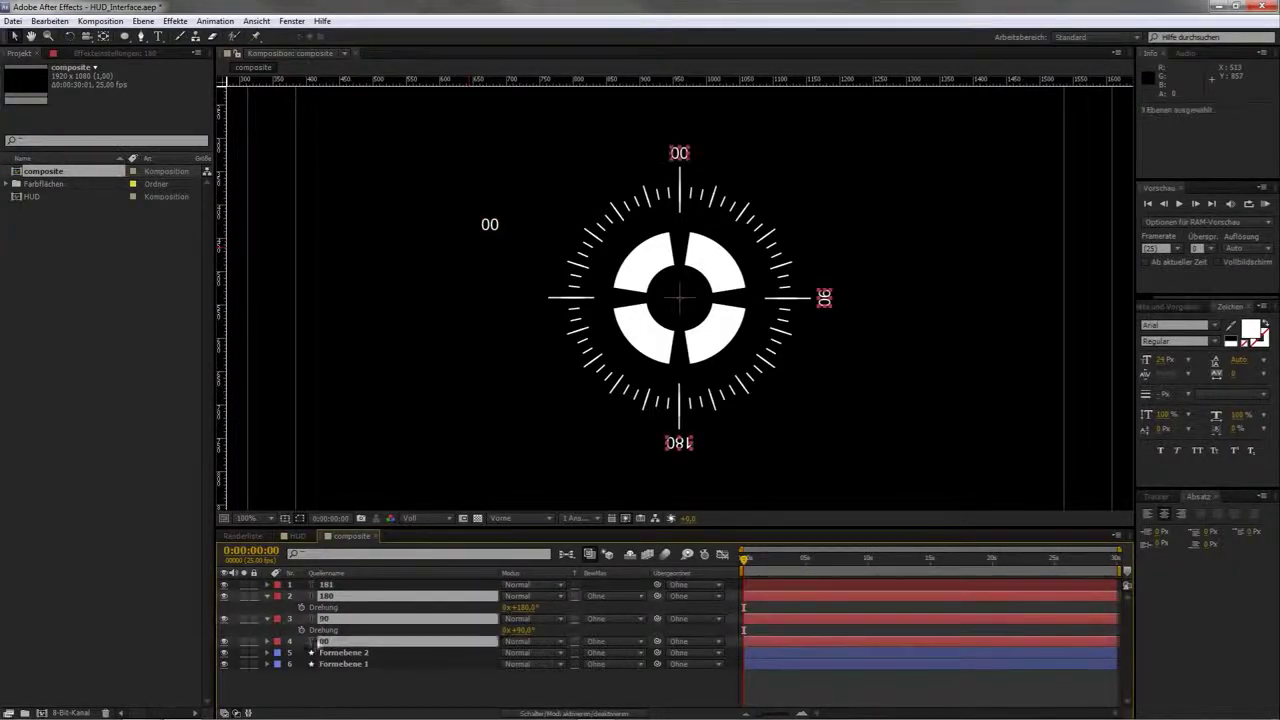
{"action": "left_click", "coordinate": [225, 645]}
{"action": "left_click", "coordinate": [336, 688]}
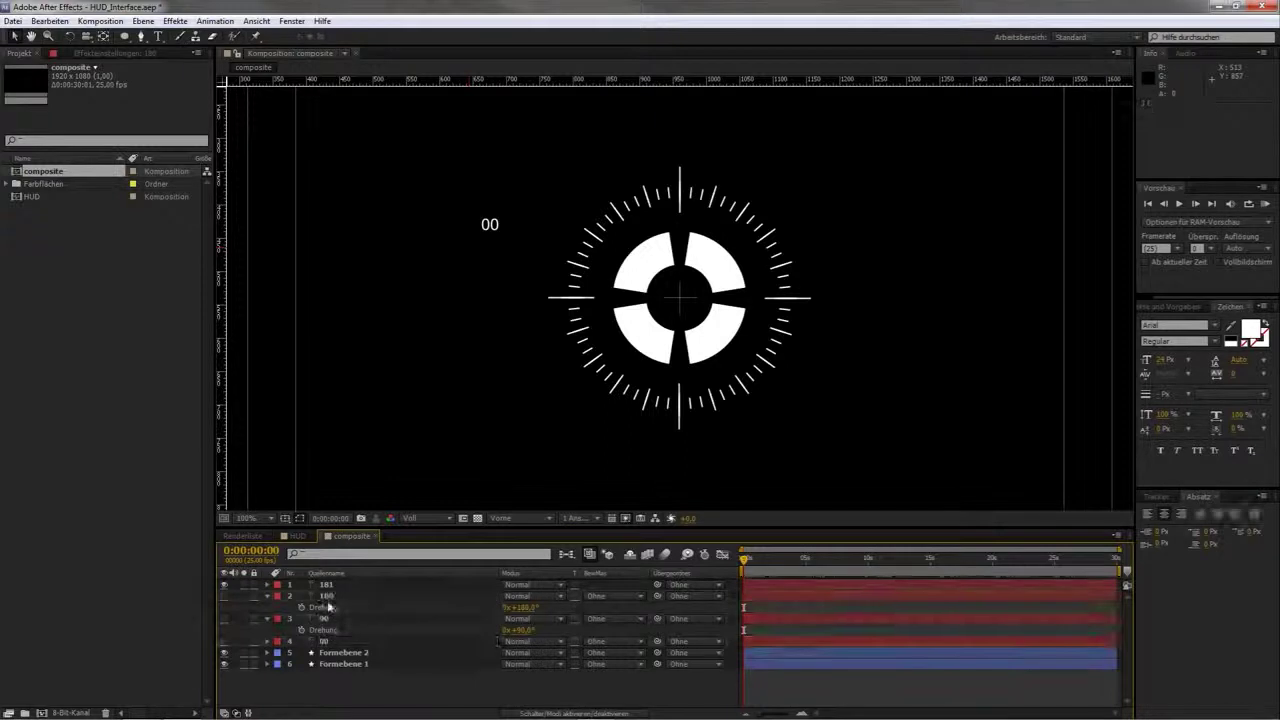
Draw a circular mask on the new 00 text layer, centred on the ring and just outside the long ticks
{"action": "left_click", "coordinate": [330, 585]}
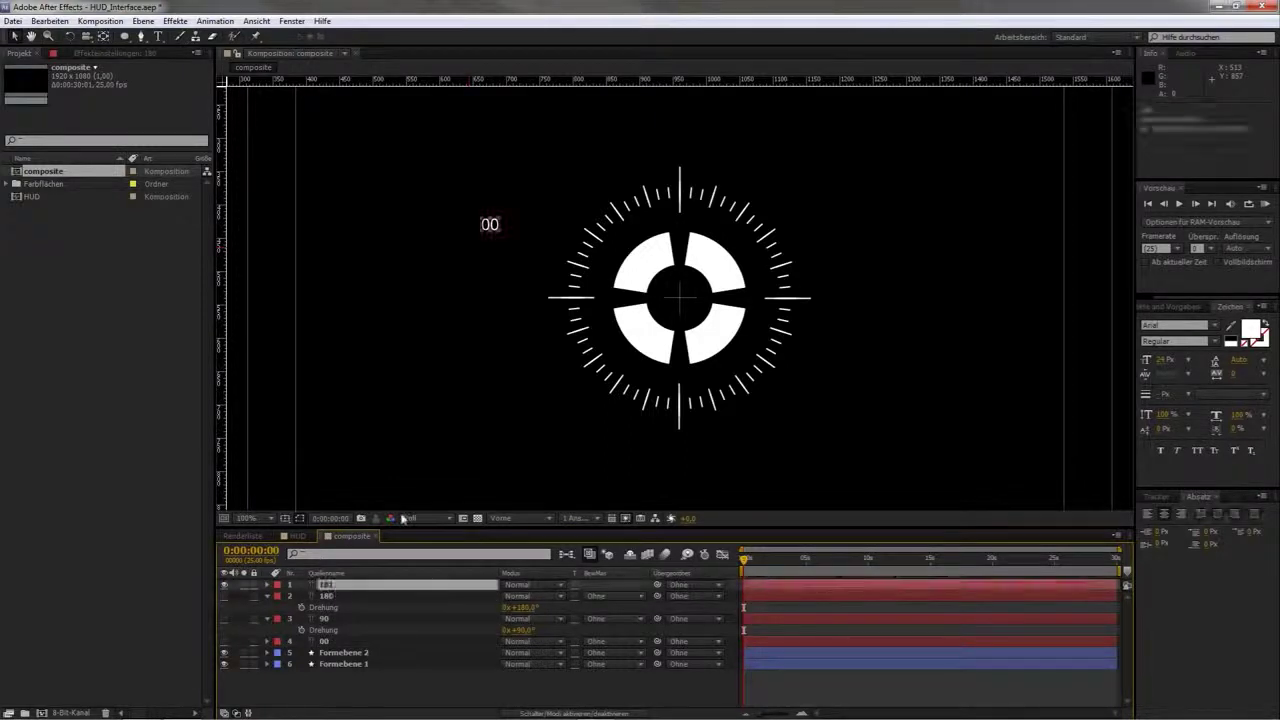
{"action": "scroll", "coordinate": [482, 212], "scroll_direction": "up", "scroll_amount": 1}
{"action": "left_click_drag", "start_coordinate": [426, 190], "coordinate": [461, 269]}
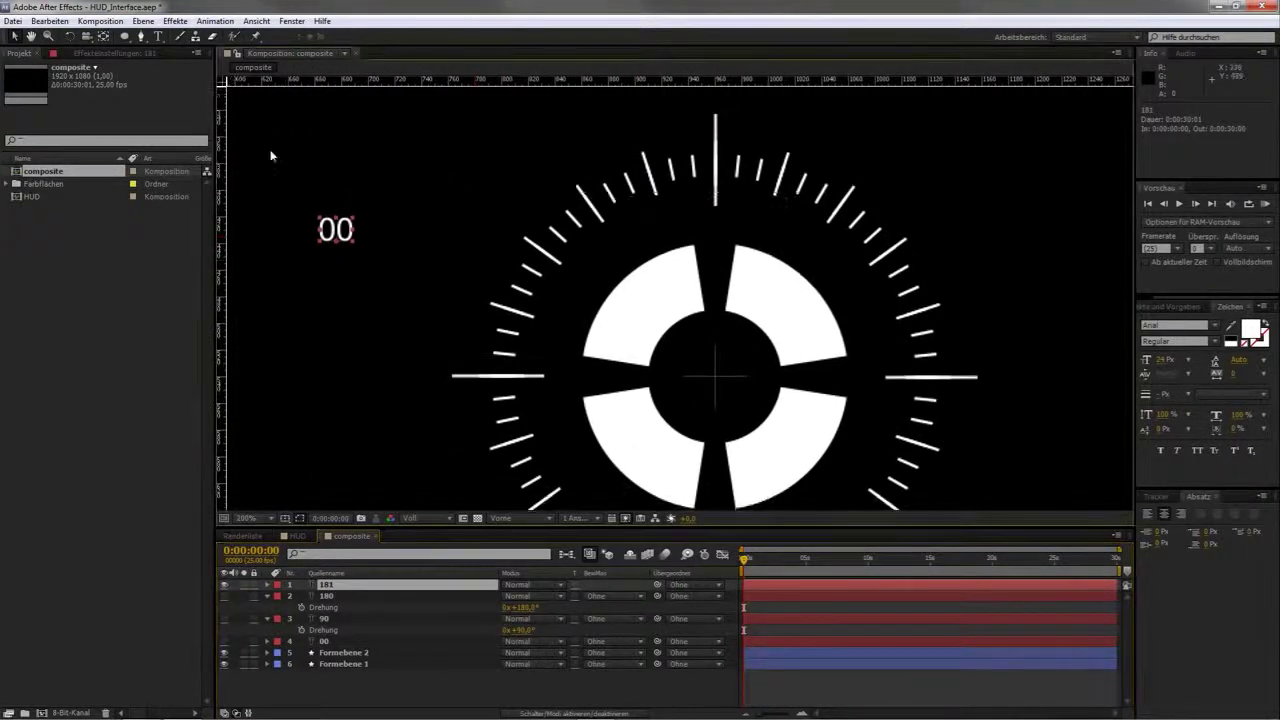
{"action": "left_click", "coordinate": [126, 37]}
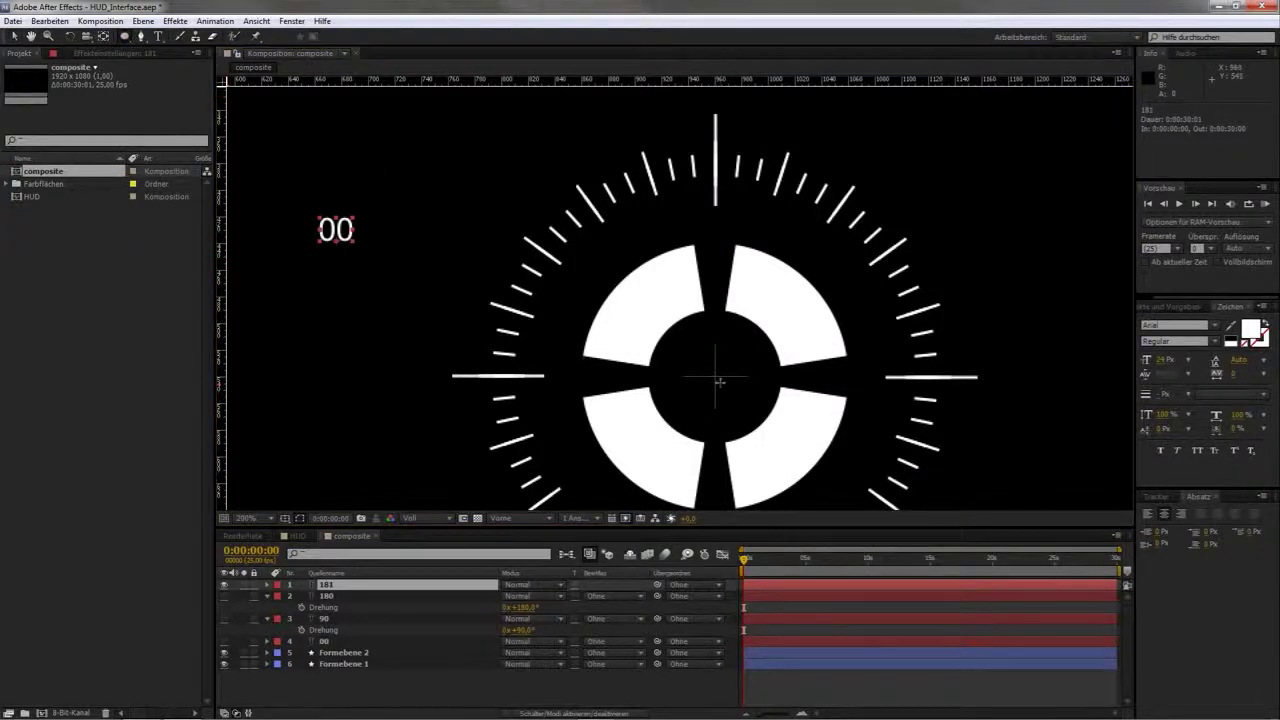
{"action": "left_click_drag", "start_coordinate": [714, 376], "coordinate": [986, 277]}
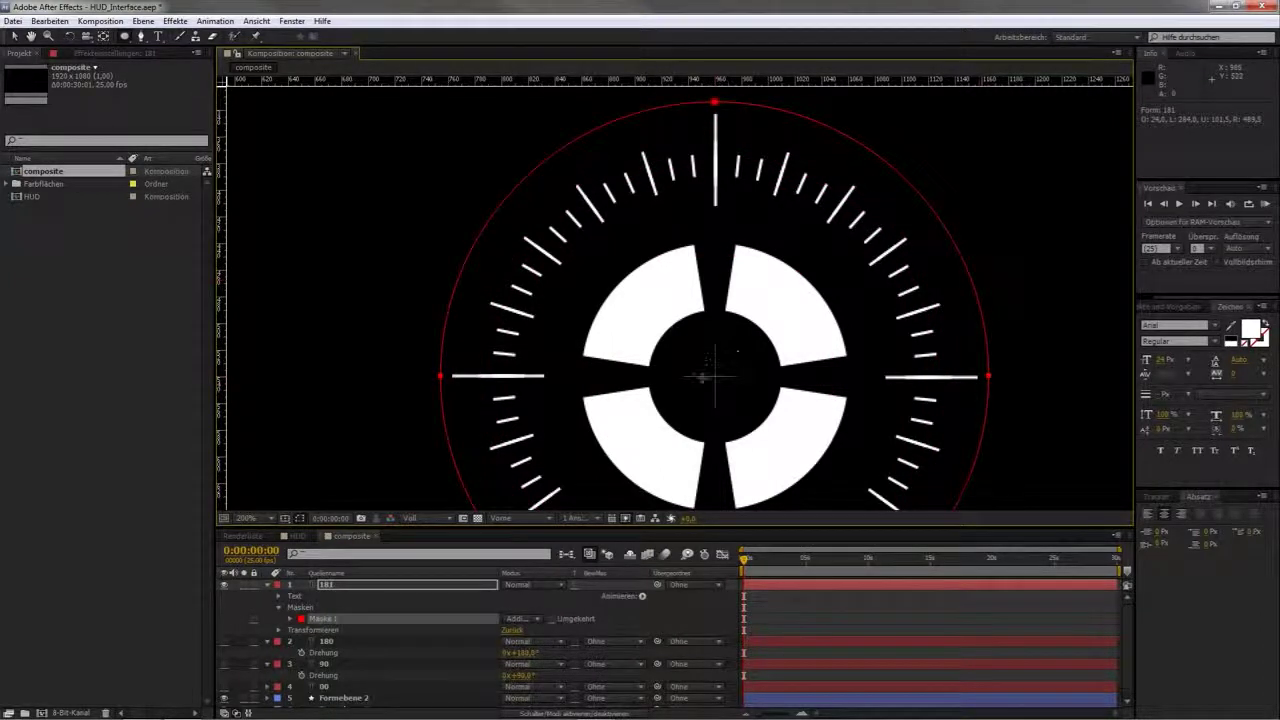
Set the new text layer's path to Maske 1 and turn on path reversal so the digits sit outside the circle
{"action": "key", "text": "comma"}
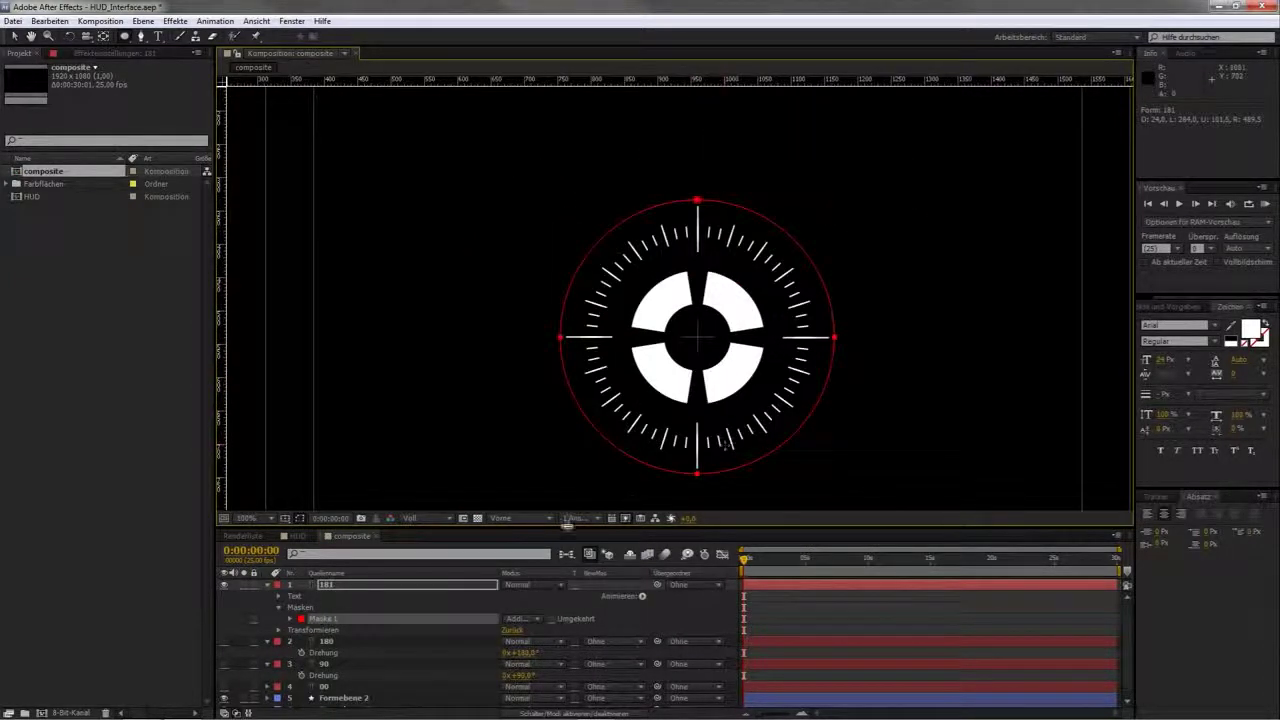
{"action": "left_click_drag", "start_coordinate": [580, 443], "coordinate": [529, 291]}
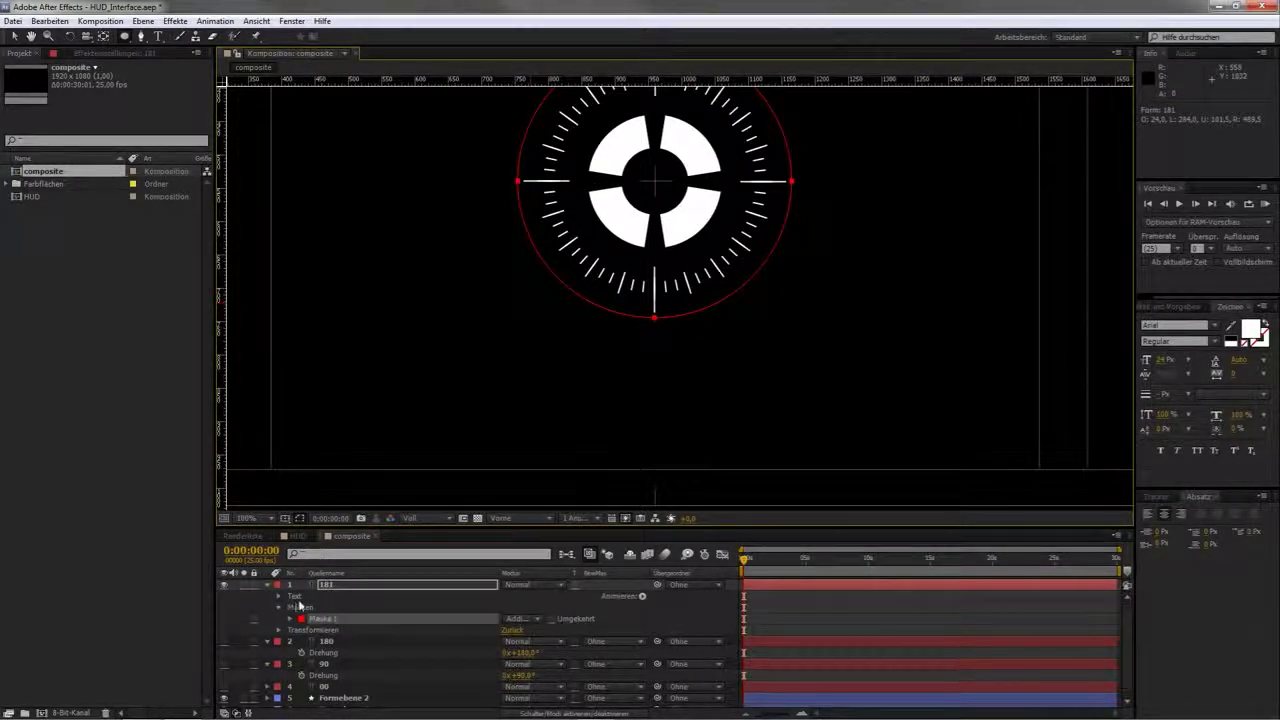
{"action": "left_click", "coordinate": [279, 596]}
{"action": "left_click", "coordinate": [290, 619]}
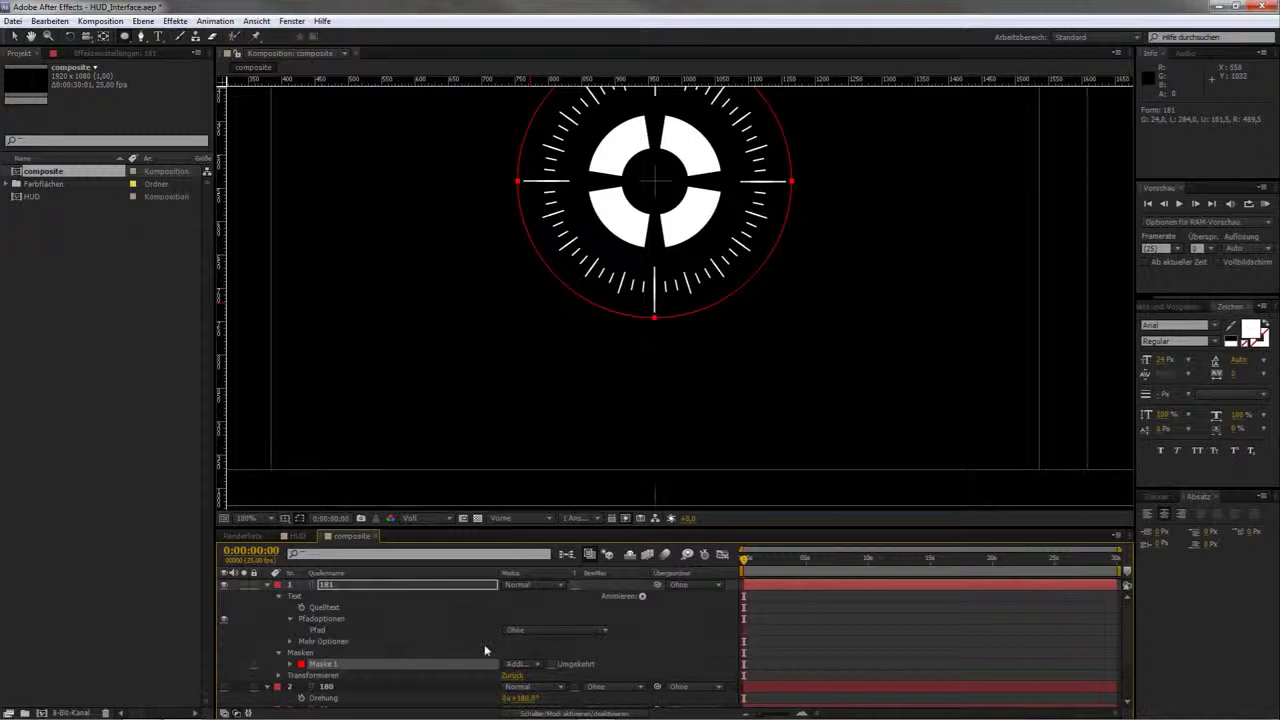
{"action": "left_click", "coordinate": [530, 631]}
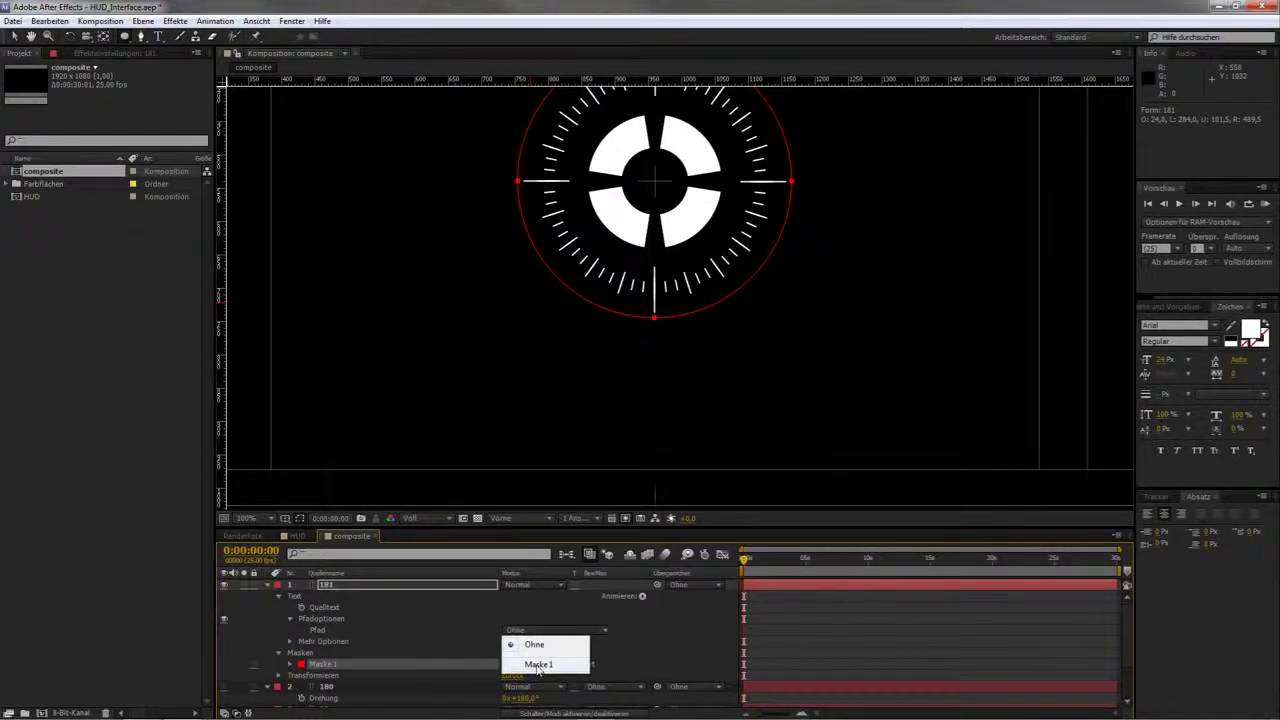
{"action": "left_click", "coordinate": [538, 665]}
{"action": "scroll", "coordinate": [647, 330], "scroll_direction": "up", "scroll_amount": 2}
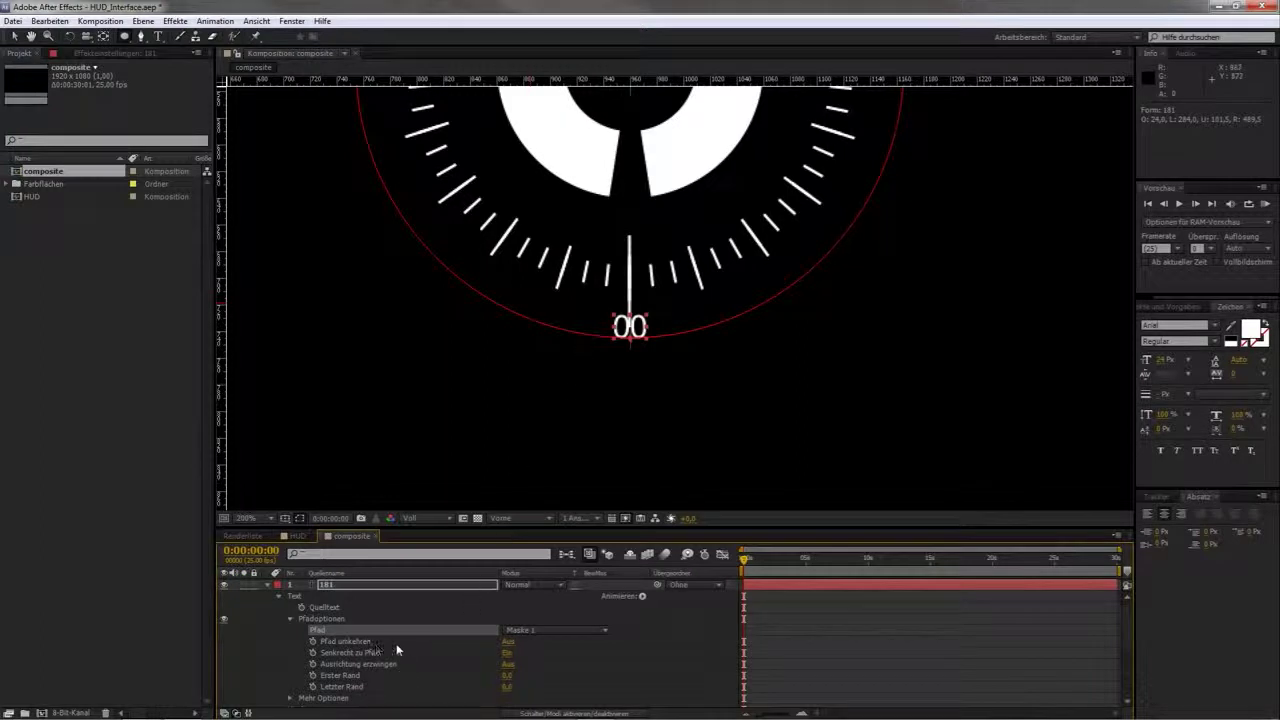
{"action": "left_click", "coordinate": [507, 644]}
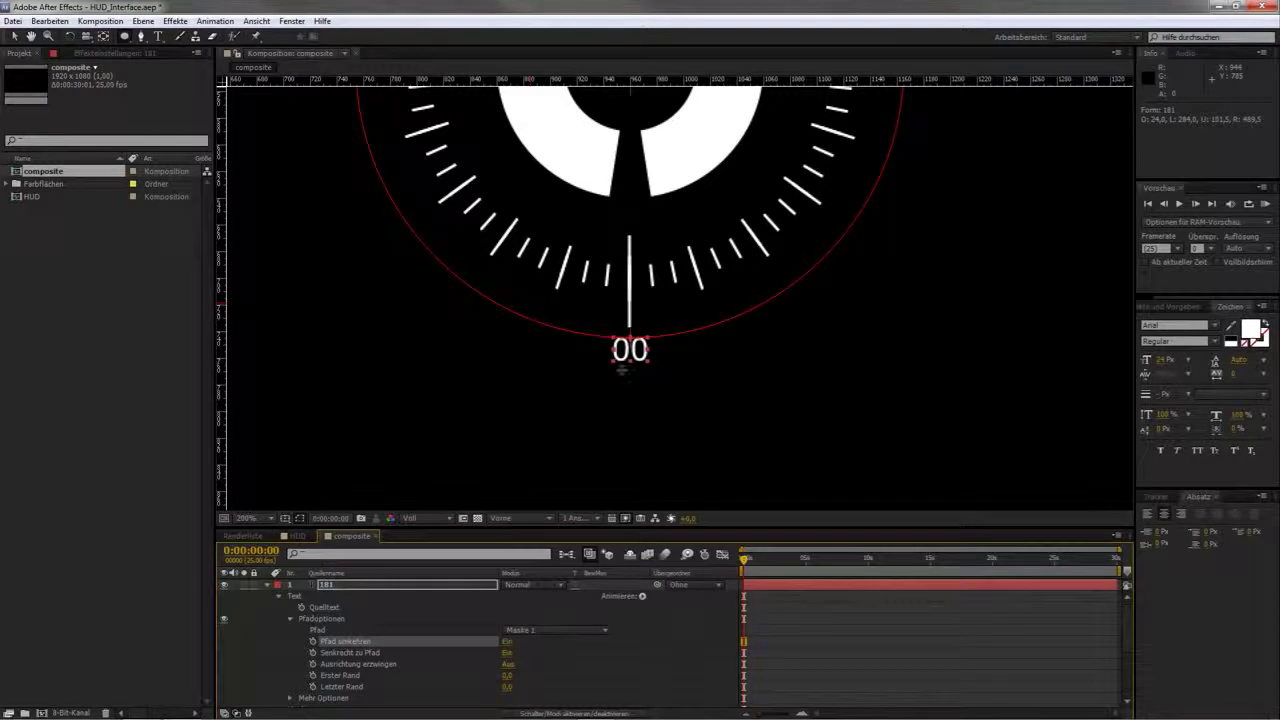
Slide the 00 text along its circular path to above the top tick, with a first margin of about -644.8
{"action": "key", "text": "period"}
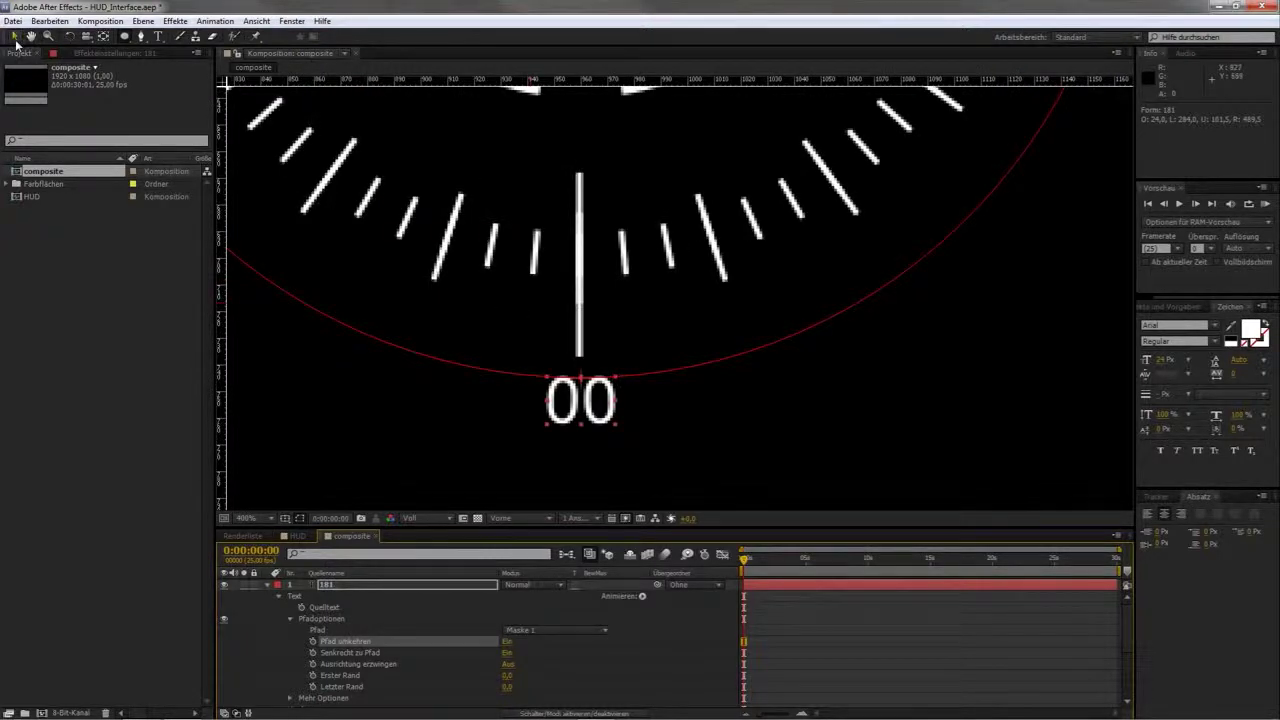
{"action": "scroll", "coordinate": [582, 396], "scroll_direction": "up", "scroll_amount": 2}
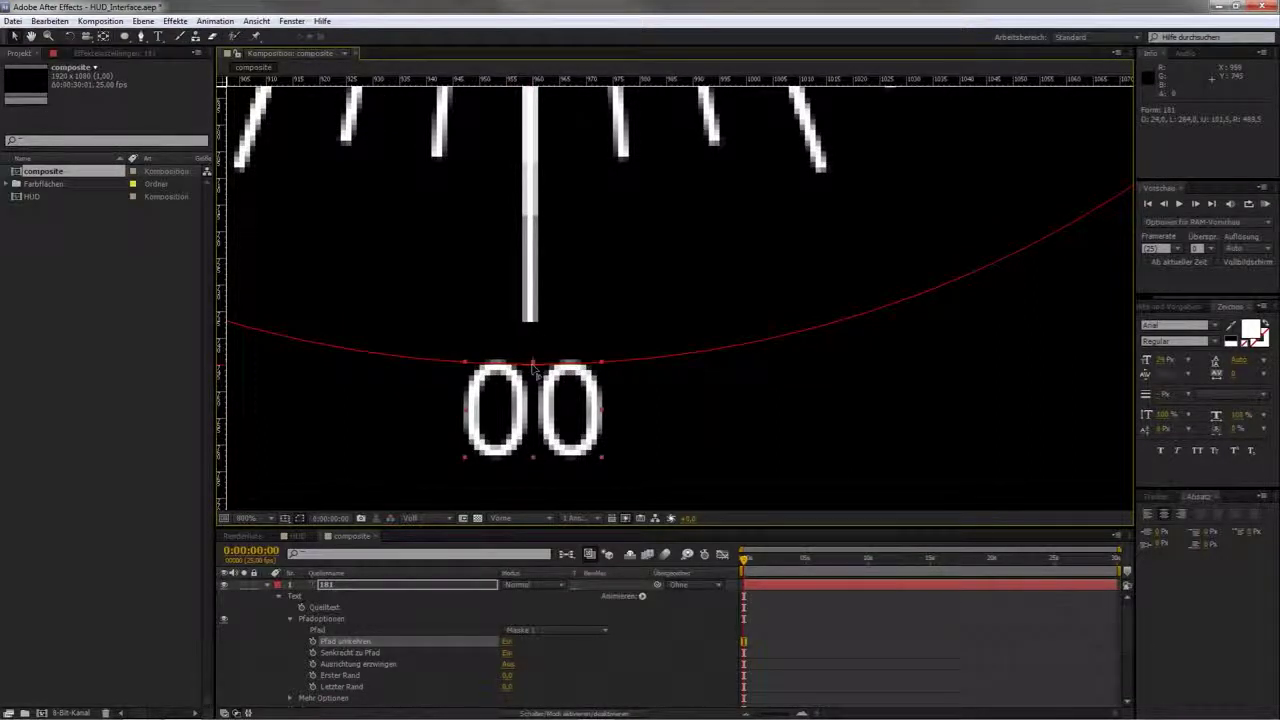
{"action": "left_click_drag", "start_coordinate": [533, 370], "coordinate": [594, 370]}
{"action": "scroll", "coordinate": [594, 373], "scroll_direction": "down", "scroll_amount": 3}
{"action": "scroll", "coordinate": [594, 373], "scroll_direction": "down", "scroll_amount": 3}
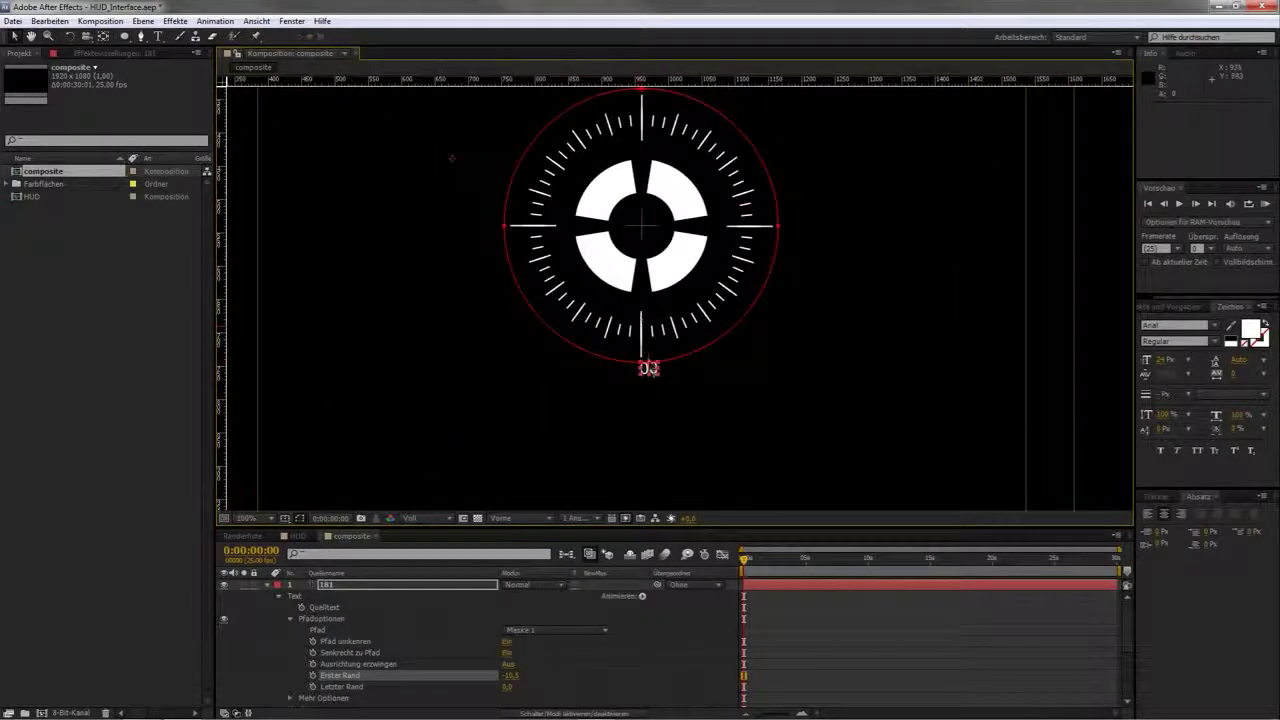
{"action": "left_click_drag", "start_coordinate": [676, 362], "coordinate": [640, 98]}
{"action": "scroll", "coordinate": [640, 98], "scroll_direction": "up", "scroll_amount": 3}
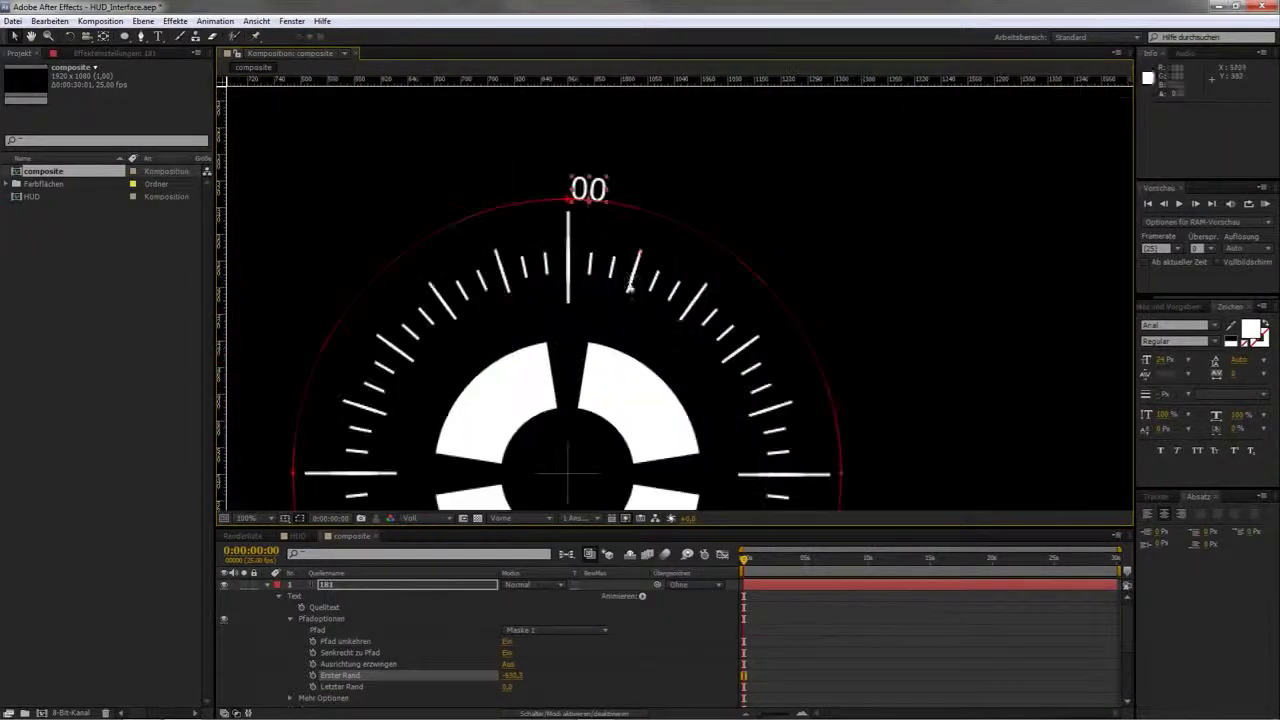
{"action": "scroll", "coordinate": [596, 276], "scroll_direction": "up", "scroll_amount": 1}
{"action": "left_click_drag", "start_coordinate": [584, 210], "coordinate": [548, 208]}
{"action": "scroll", "coordinate": [548, 208], "scroll_direction": "down", "scroll_amount": 4}
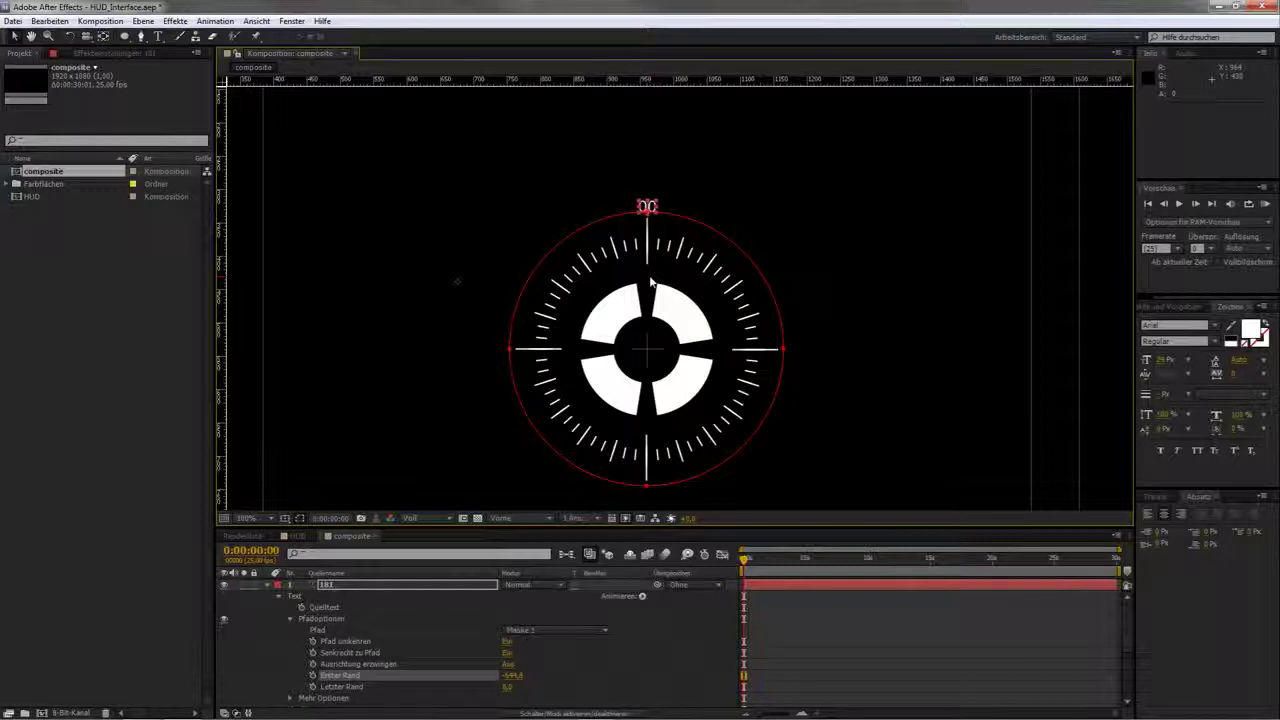
Duplicate the 00 path text layer and slide the copy along the circle to the 90° tick
{"action": "left_click", "coordinate": [329, 592]}
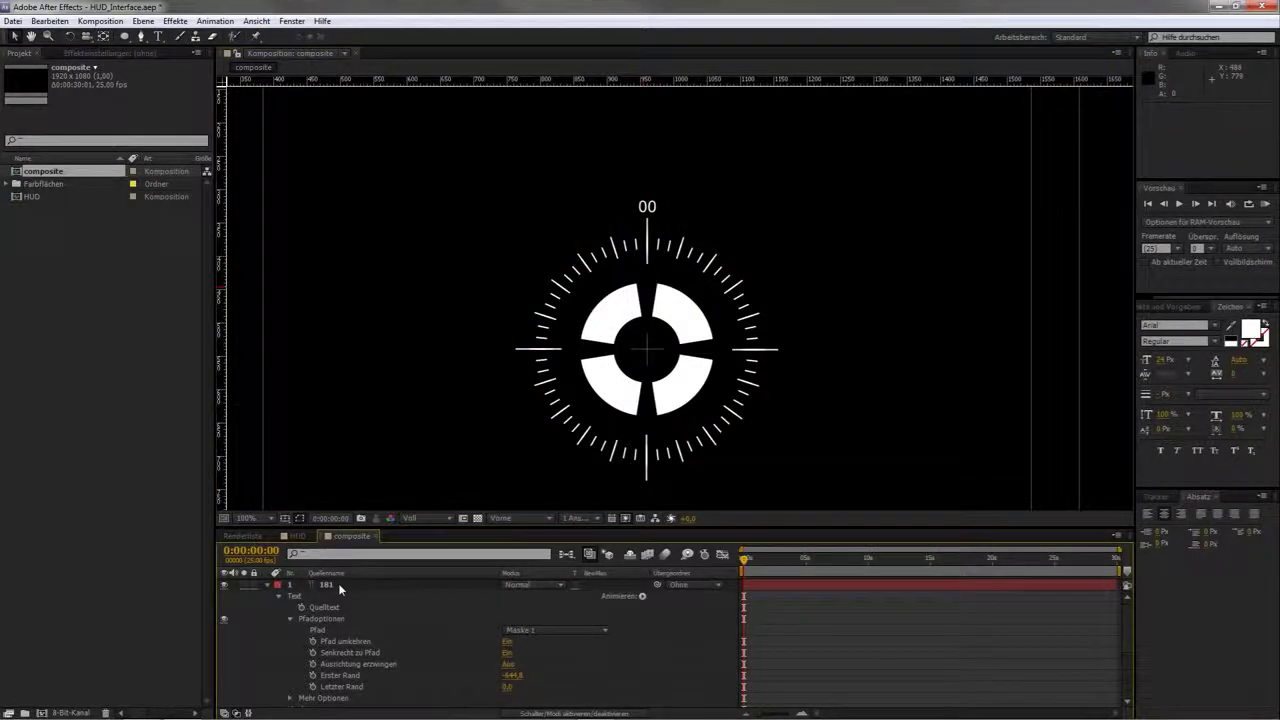
{"action": "left_click", "coordinate": [338, 583]}
{"action": "key", "text": "ctrl+d"}
{"action": "left_click_drag", "start_coordinate": [652, 224], "coordinate": [803, 357]}
Change the copied path text to 90 and return to the Selection tool
{"action": "double_click", "coordinate": [367, 585]}
{"action": "type", "text": "90"}
{"action": "key", "text": "KP_Enter"}
{"action": "left_click", "coordinate": [15, 37]}
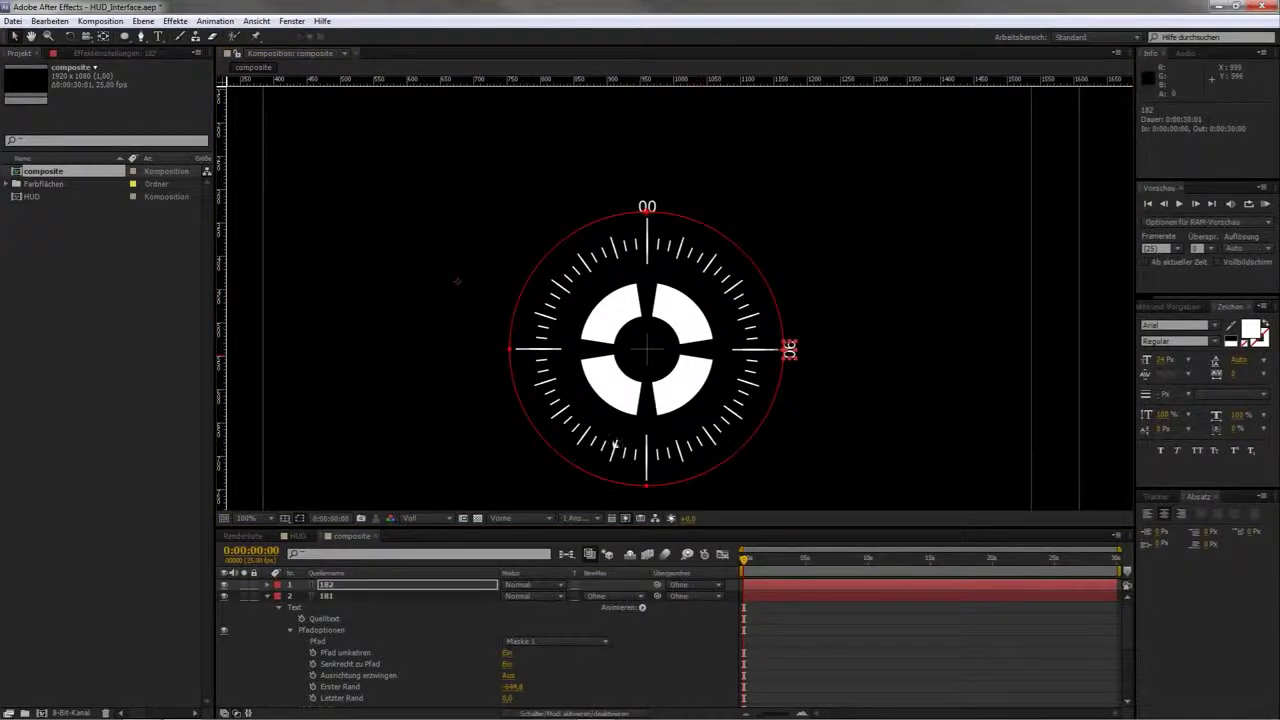
Collapse the expanded properties of all text layers in the composite timeline
{"action": "left_click", "coordinate": [327, 597]}
{"action": "key", "text": "u"}
{"action": "left_click", "coordinate": [351, 686]}
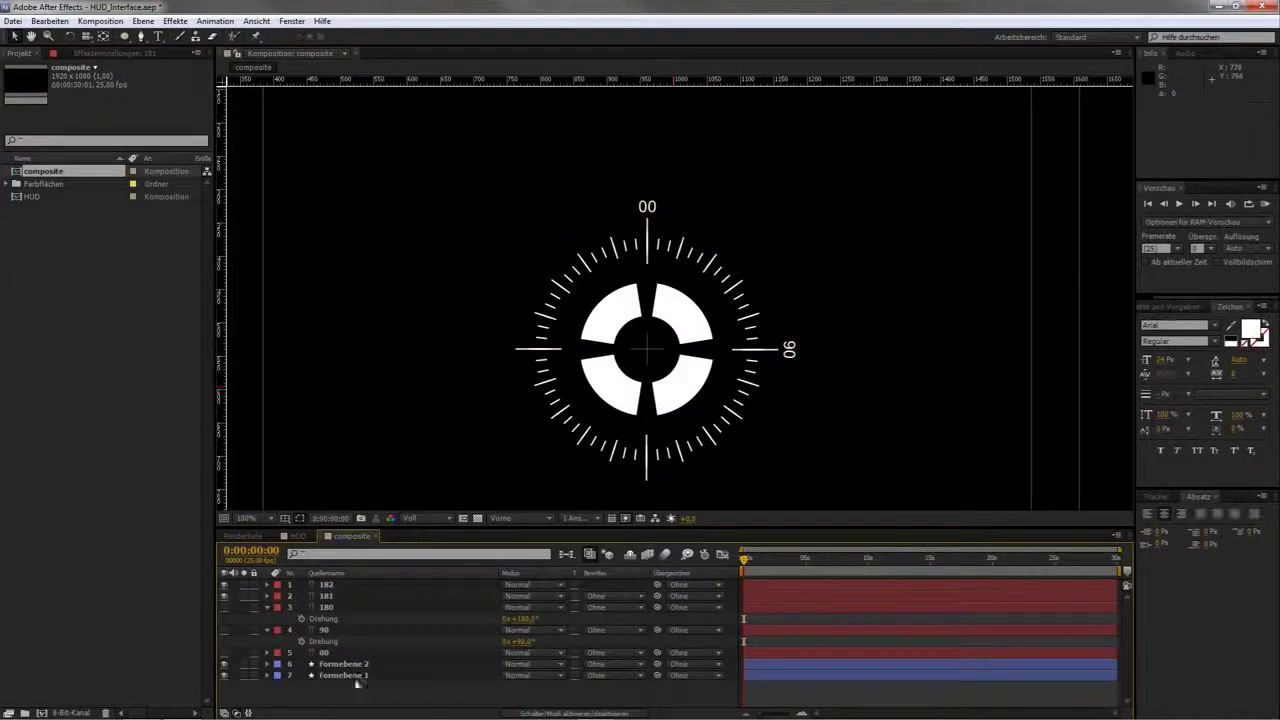
{"action": "key", "text": "u"}
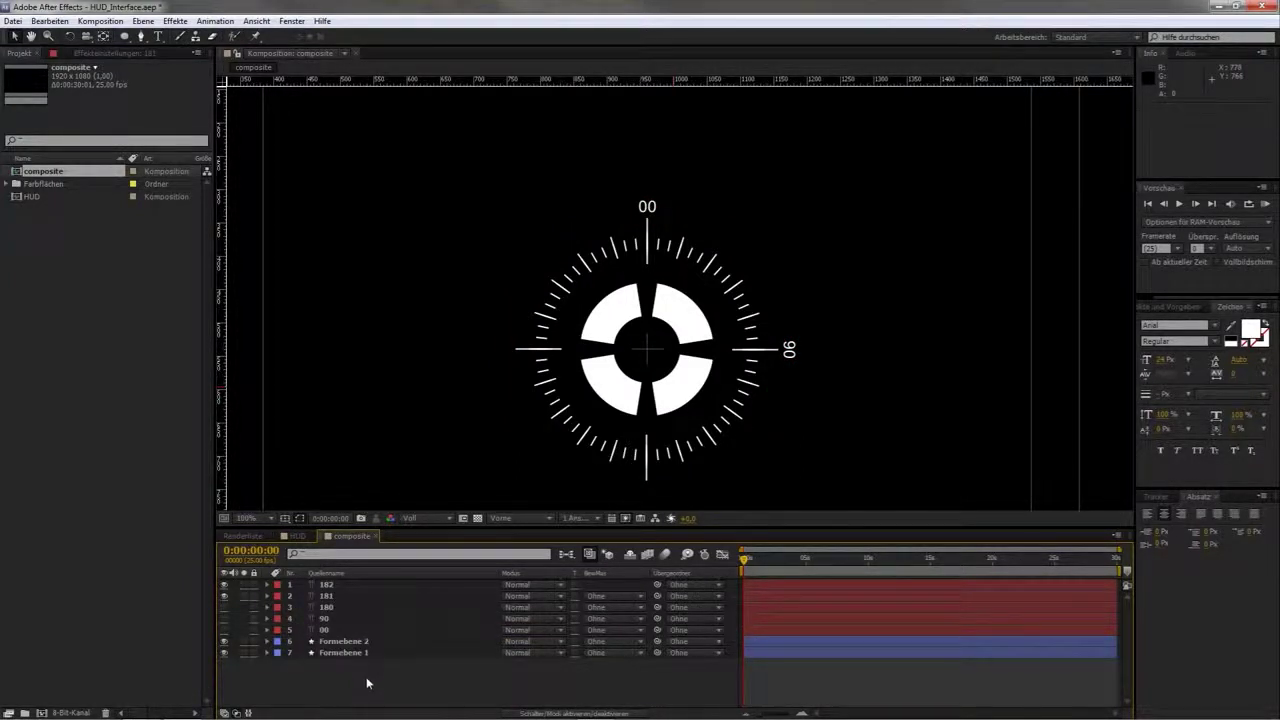
Draw a black-filled circle about 520 px across on a new shape layer centred on the ring, and check the HUD reference composition
{"action": "left_click", "coordinate": [126, 38]}
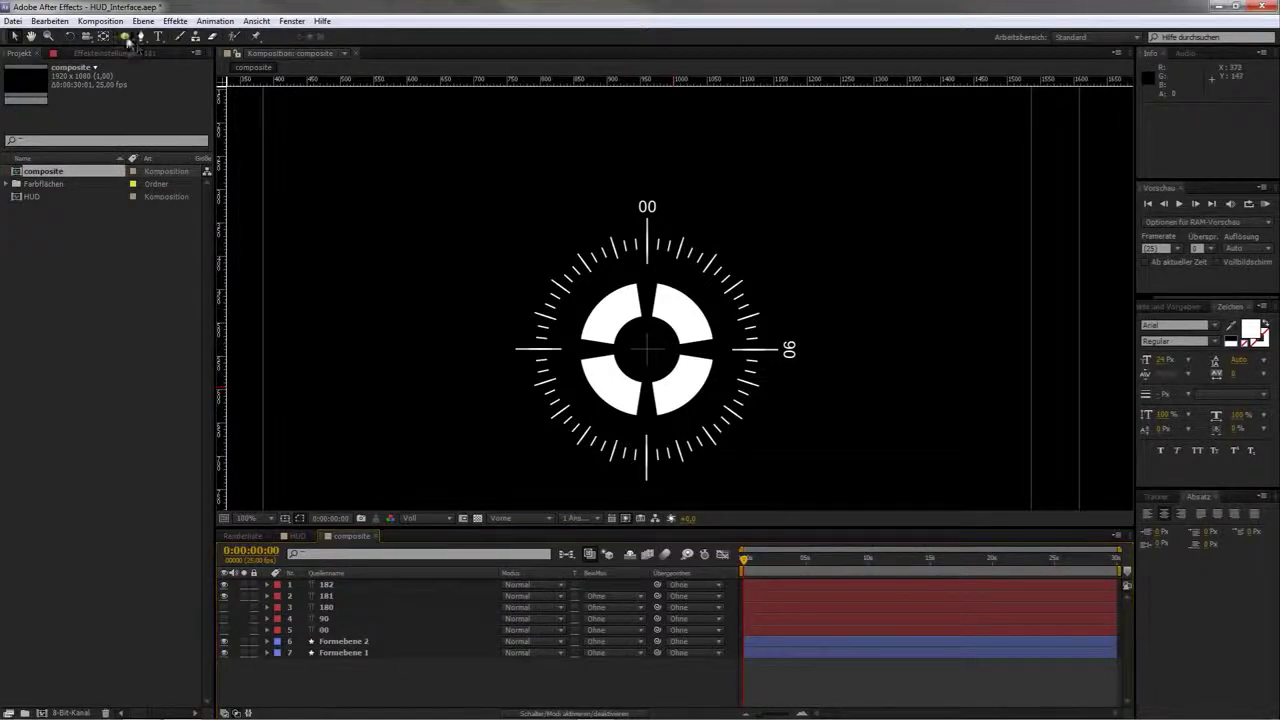
{"action": "scroll", "coordinate": [628, 378], "scroll_direction": "up", "scroll_amount": 1}
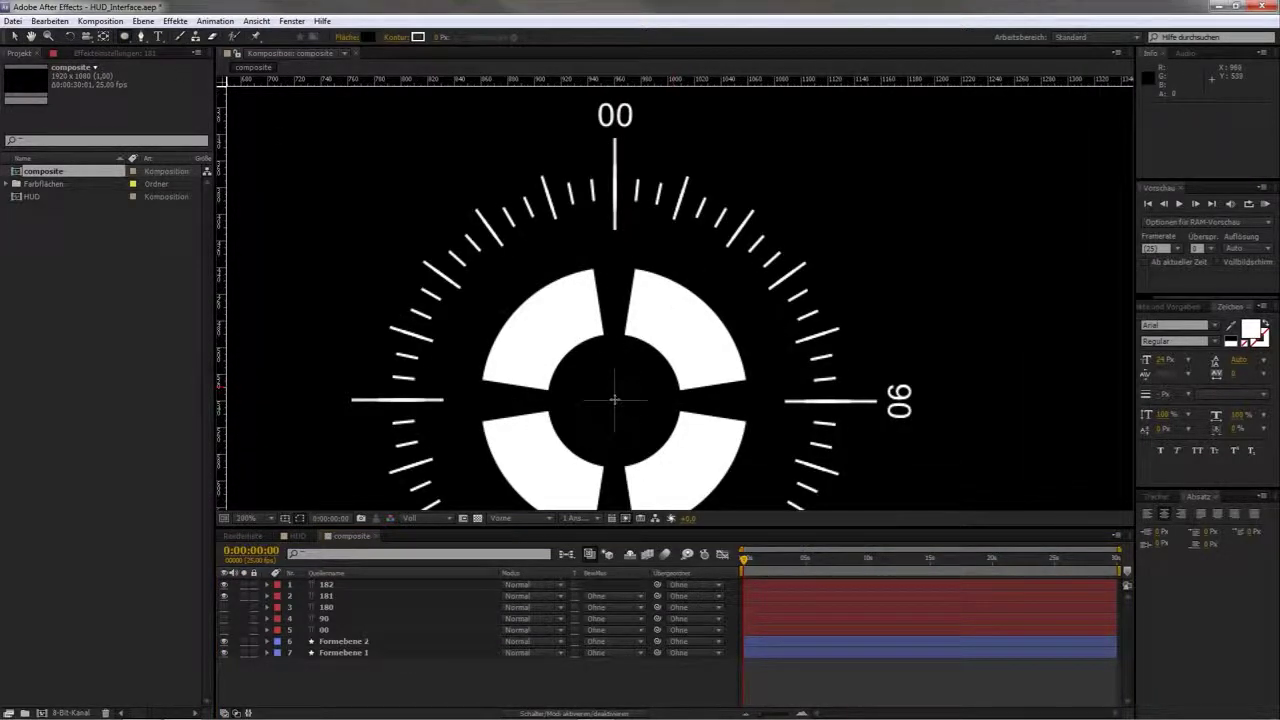
{"action": "left_click_drag", "start_coordinate": [614, 400], "coordinate": [484, 479]}
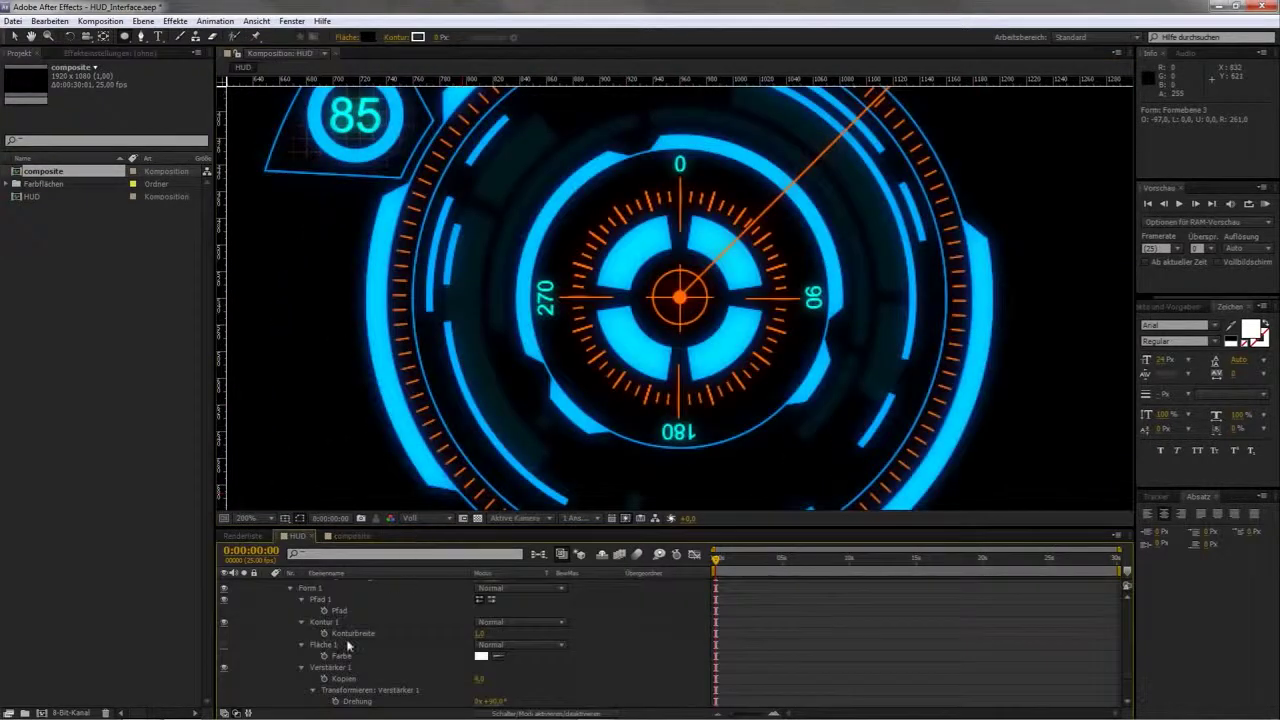
{"action": "key", "text": "u"}
{"action": "left_click", "coordinate": [350, 537]}
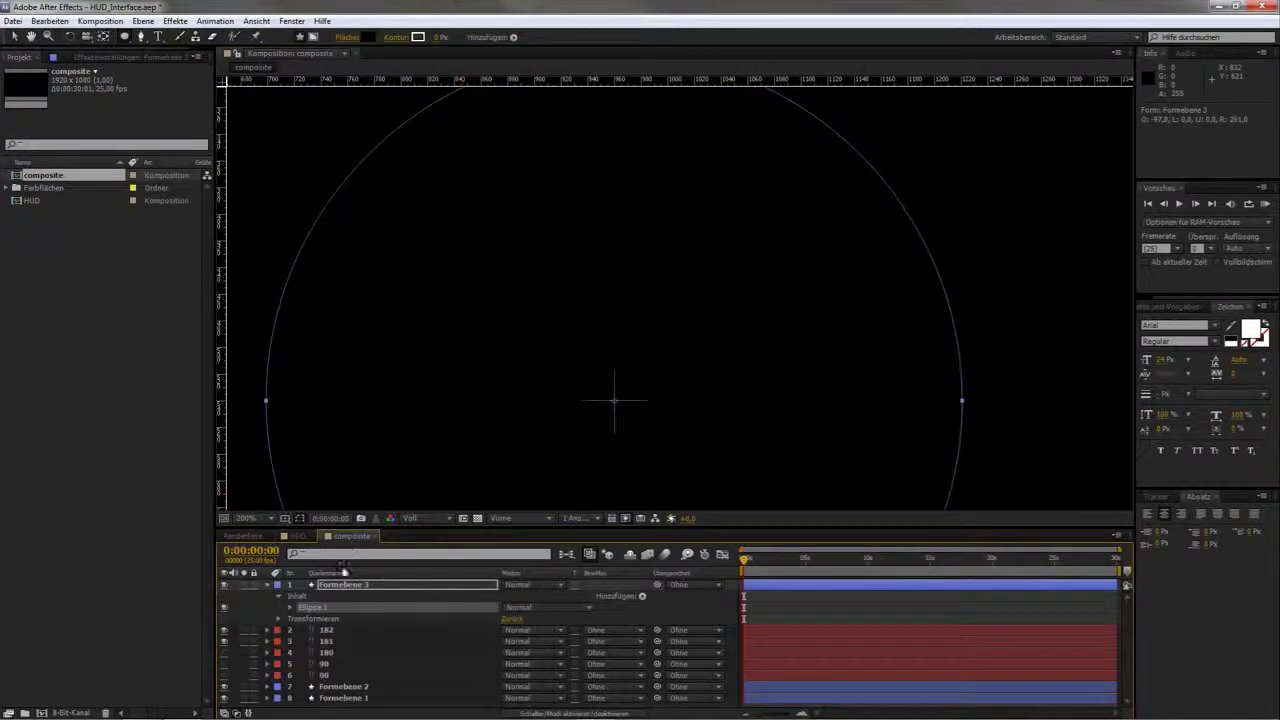
Hide the fill of the new circle on Formebene 3 and set its stroke width to 2
{"action": "key", "text": "u"}
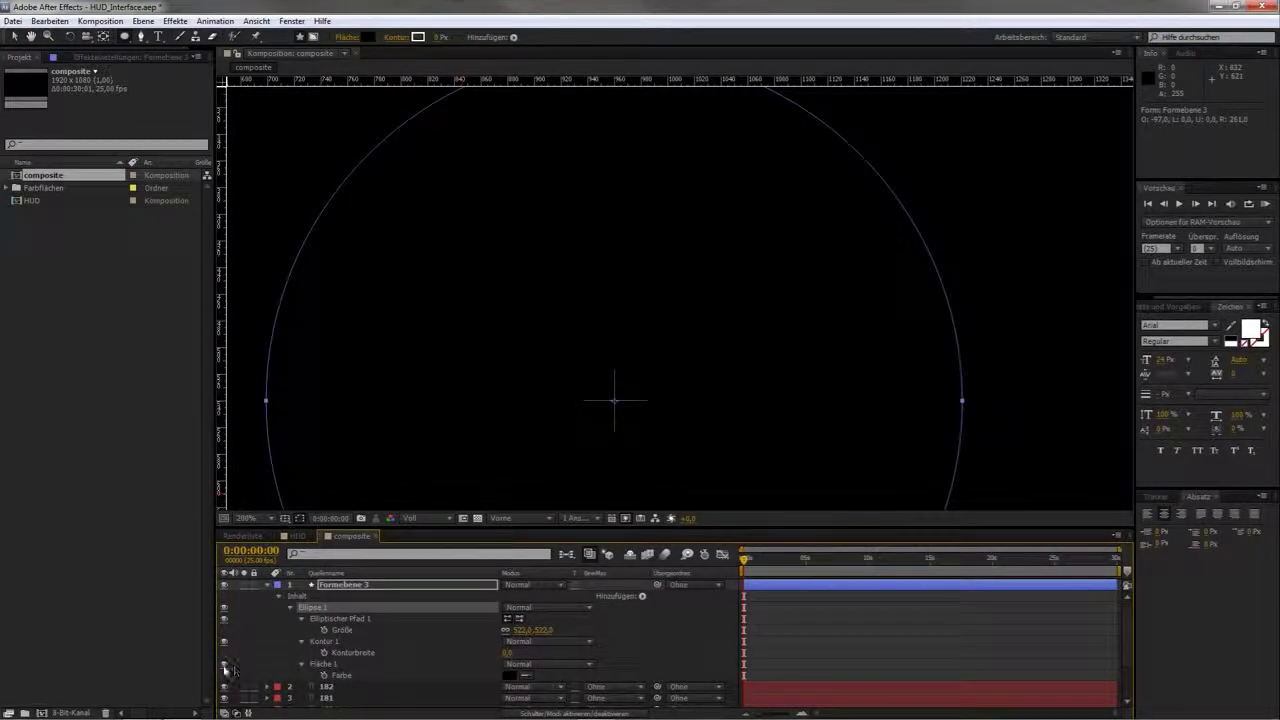
{"action": "left_click", "coordinate": [224, 665]}
{"action": "left_click", "coordinate": [507, 652]}
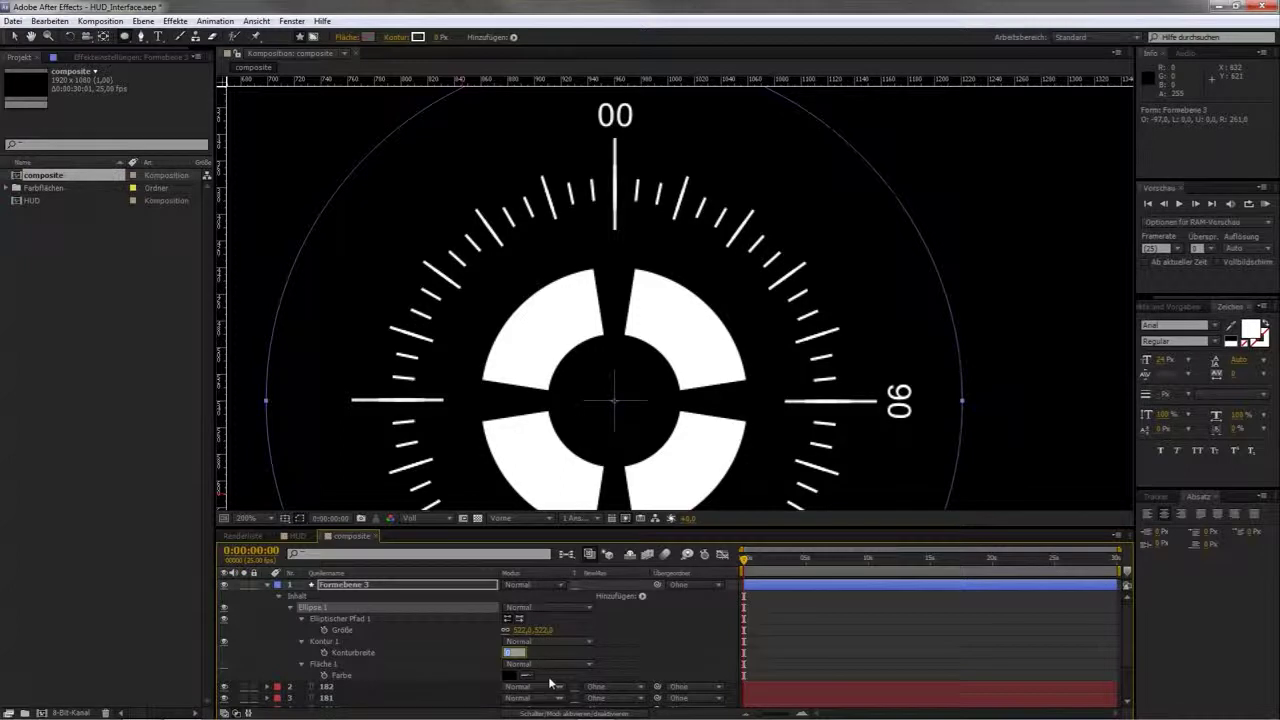
{"action": "type", "text": "2"}
{"action": "key", "text": "Return"}
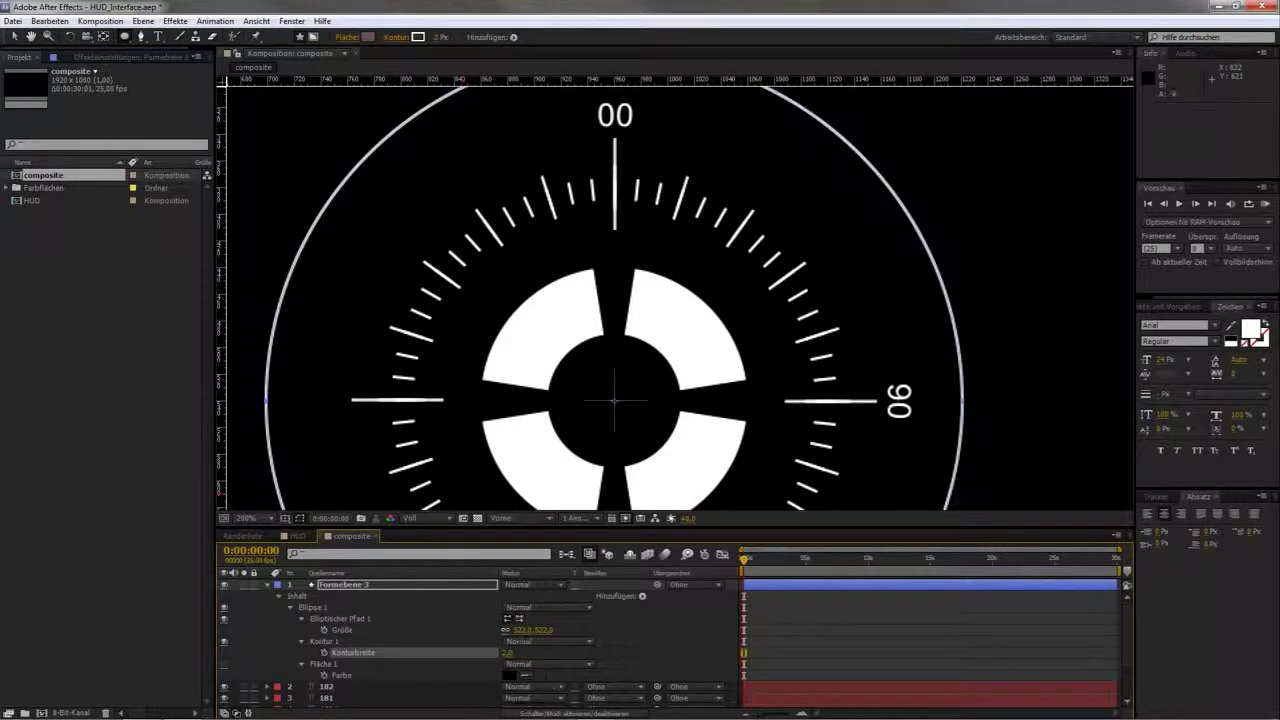
Duplicate the thin outline circle within Formebene 3 and set the copy's stroke width to 15
{"action": "key", "text": "comma"}
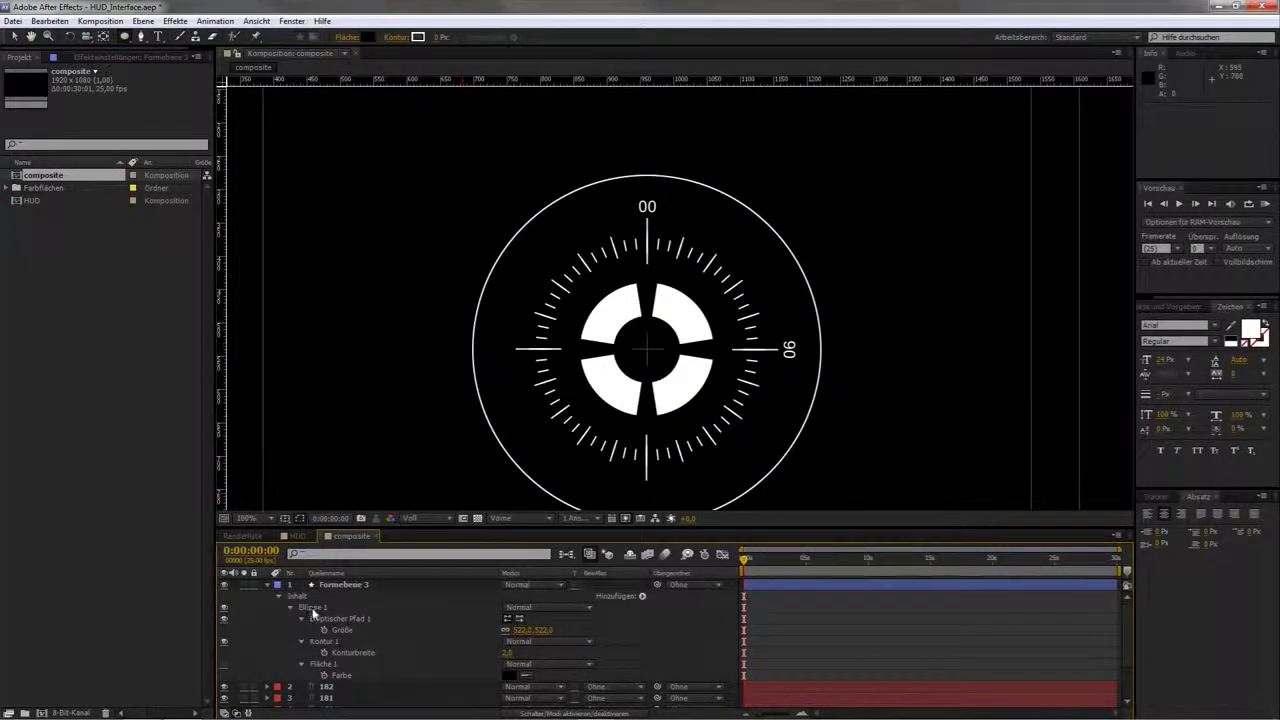
{"action": "left_click", "coordinate": [312, 609]}
{"action": "key", "text": "ctrl+d"}
{"action": "left_click", "coordinate": [290, 607]}
{"action": "left_click", "coordinate": [301, 630]}
{"action": "scroll", "coordinate": [403, 651], "scroll_direction": "down", "scroll_amount": 1}
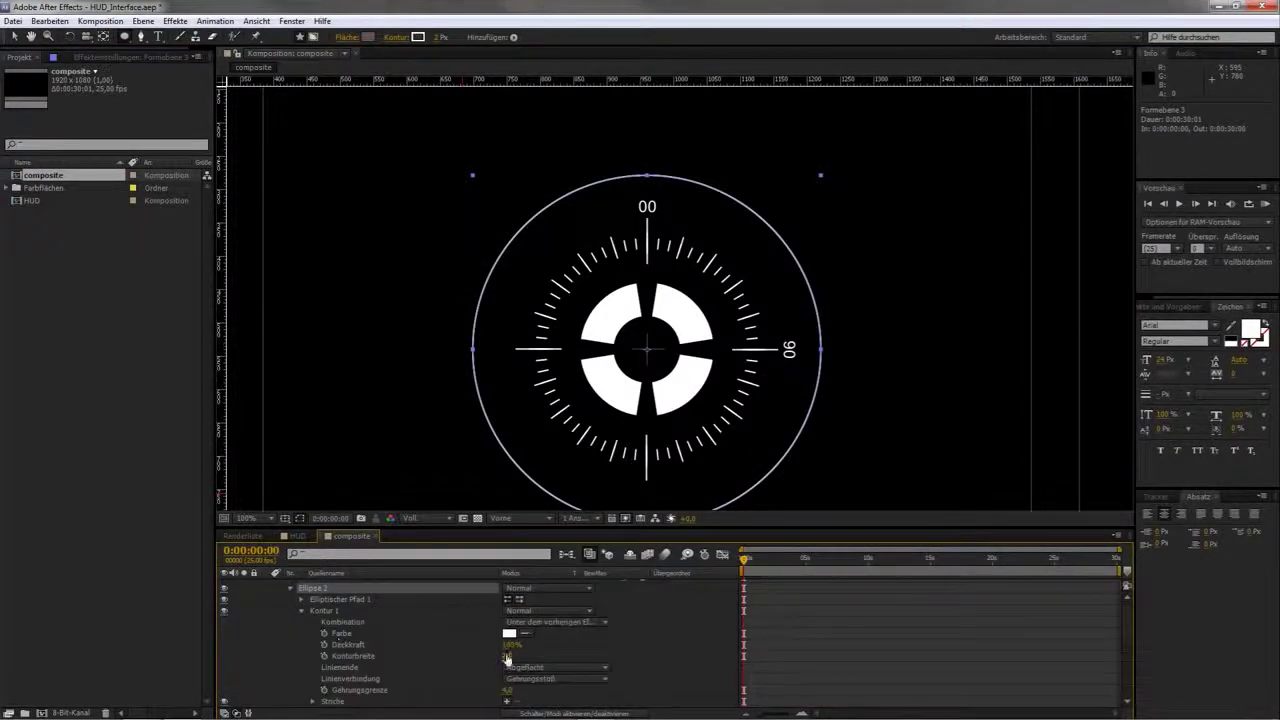
{"action": "left_click_drag", "start_coordinate": [507, 662], "coordinate": [523, 662]}
{"action": "left_click", "coordinate": [512, 656]}
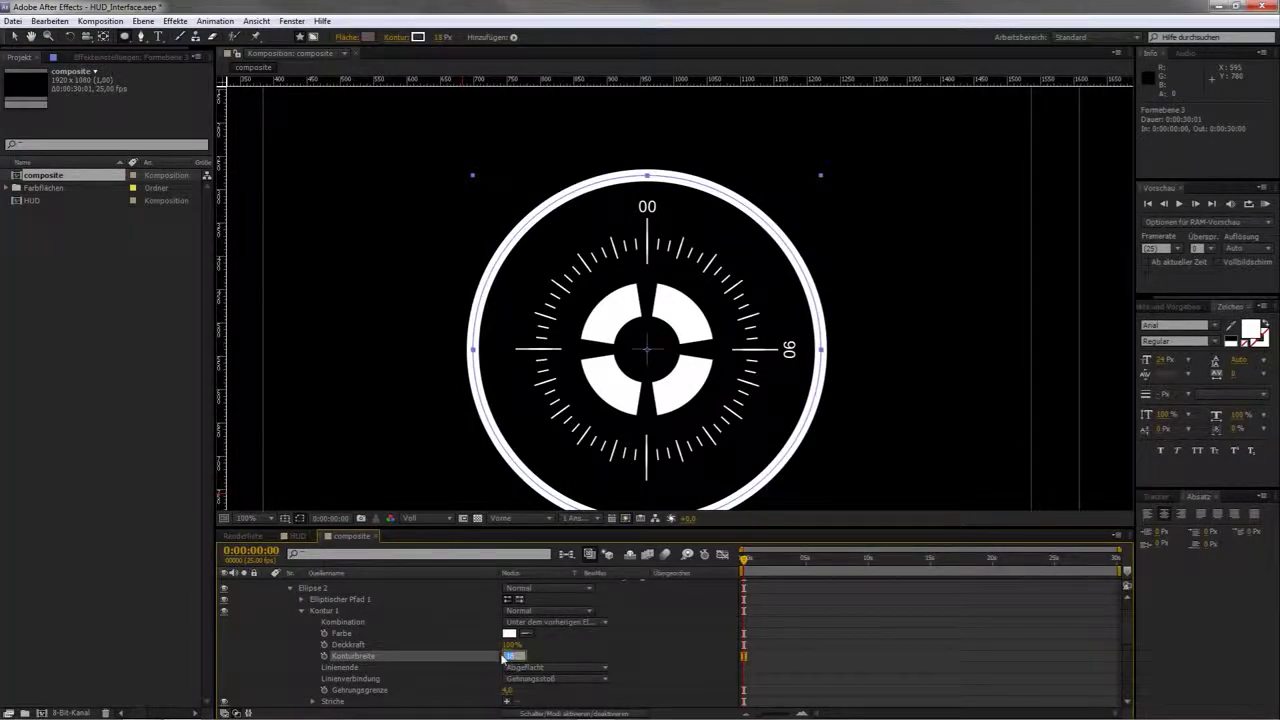
{"action": "type", "text": "5"}
{"action": "key", "text": "Return"}
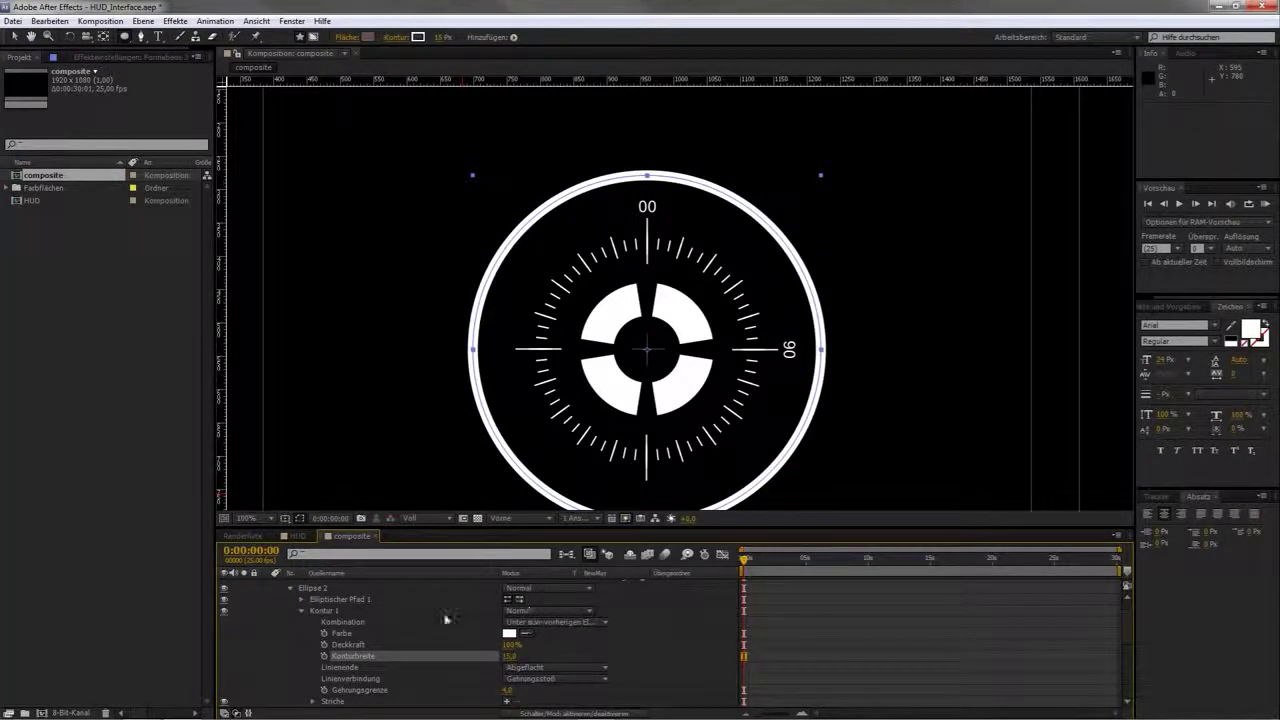
Enlarge the duplicated ellipse to a size of 535 so its thick stroke sits against the outside of the thin ring
{"action": "left_click", "coordinate": [302, 600]}
{"action": "left_click_drag", "start_coordinate": [543, 611], "coordinate": [570, 611]}
{"action": "scroll", "coordinate": [505, 235], "scroll_direction": "up", "scroll_amount": 4}
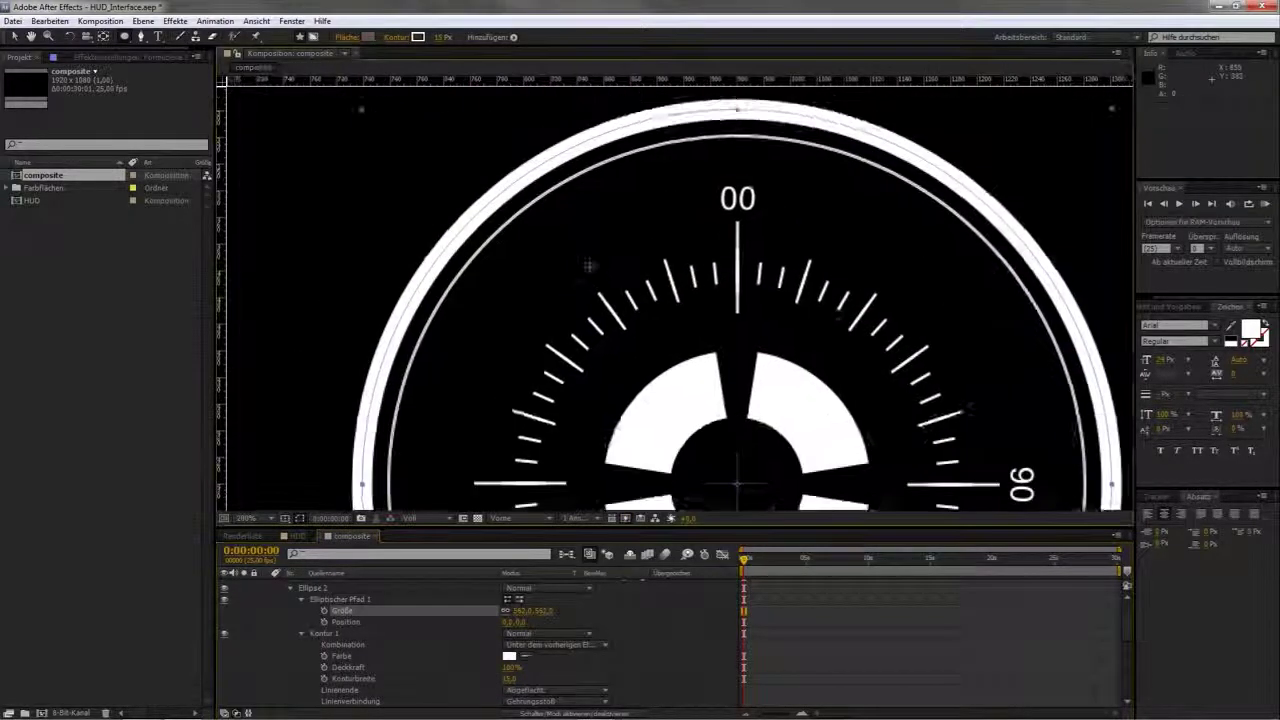
{"action": "scroll", "coordinate": [522, 224], "scroll_direction": "up", "scroll_amount": 2}
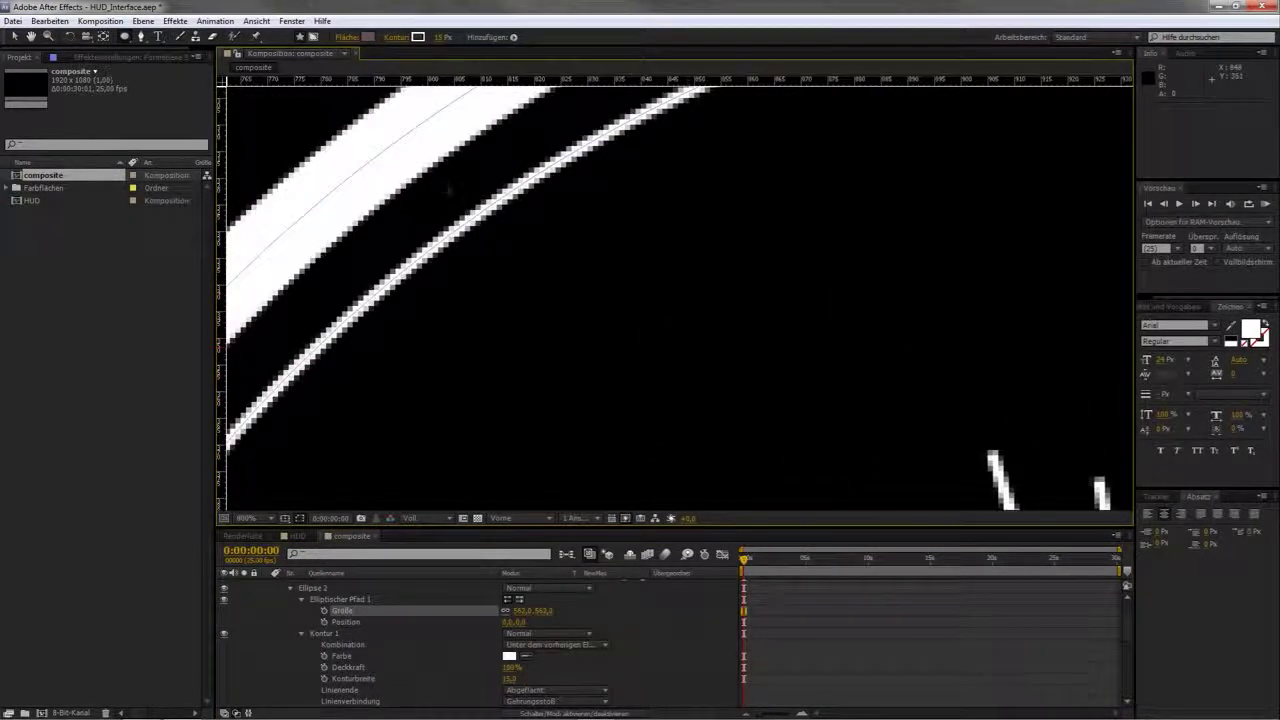
{"action": "left_click_drag", "start_coordinate": [543, 617], "coordinate": [570, 616]}
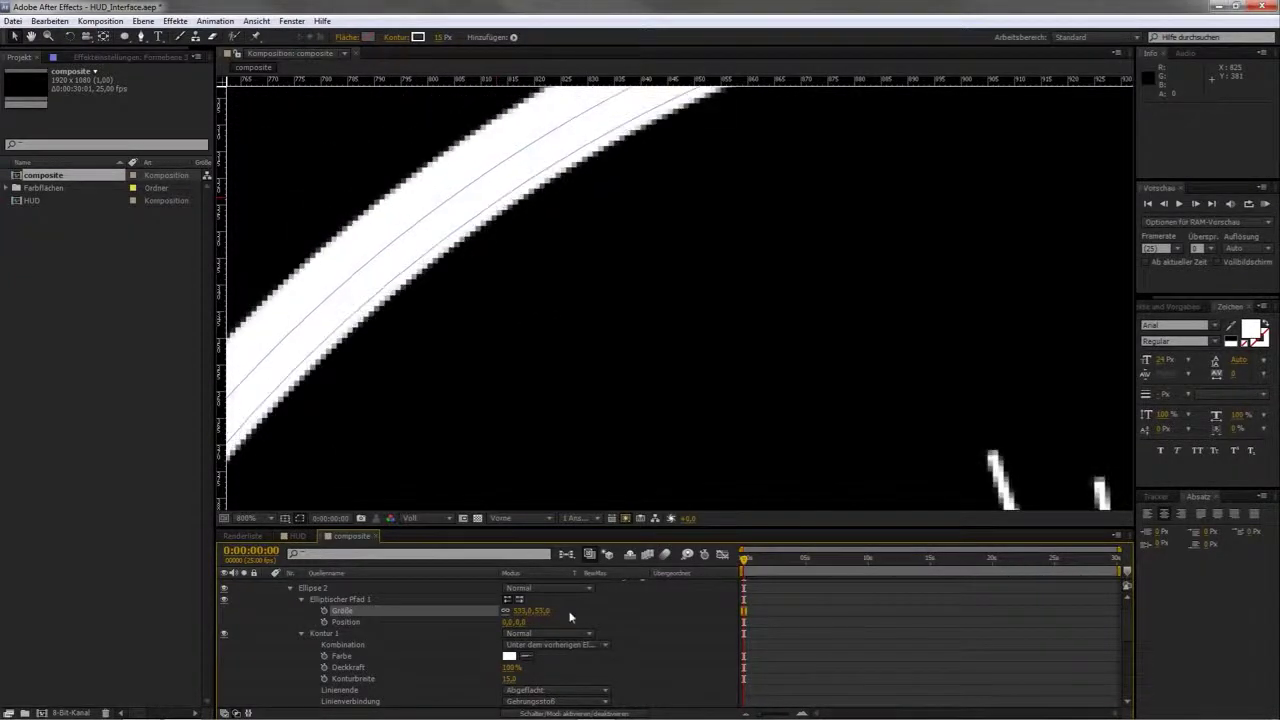
{"action": "left_click", "coordinate": [535, 608]}
{"action": "type", "text": "535"}
{"action": "key", "text": "Return"}
{"action": "scroll", "coordinate": [547, 319], "scroll_direction": "down", "scroll_amount": 1}
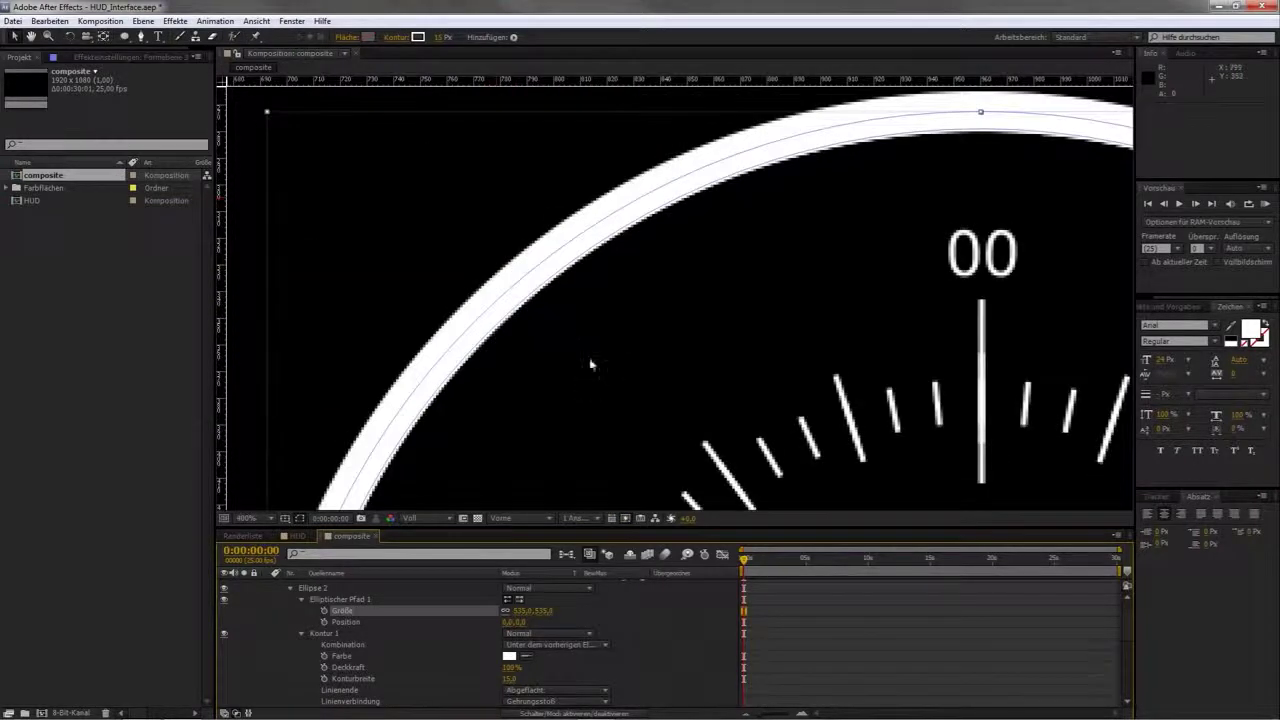
{"action": "scroll", "coordinate": [590, 365], "scroll_direction": "down", "scroll_amount": 4}
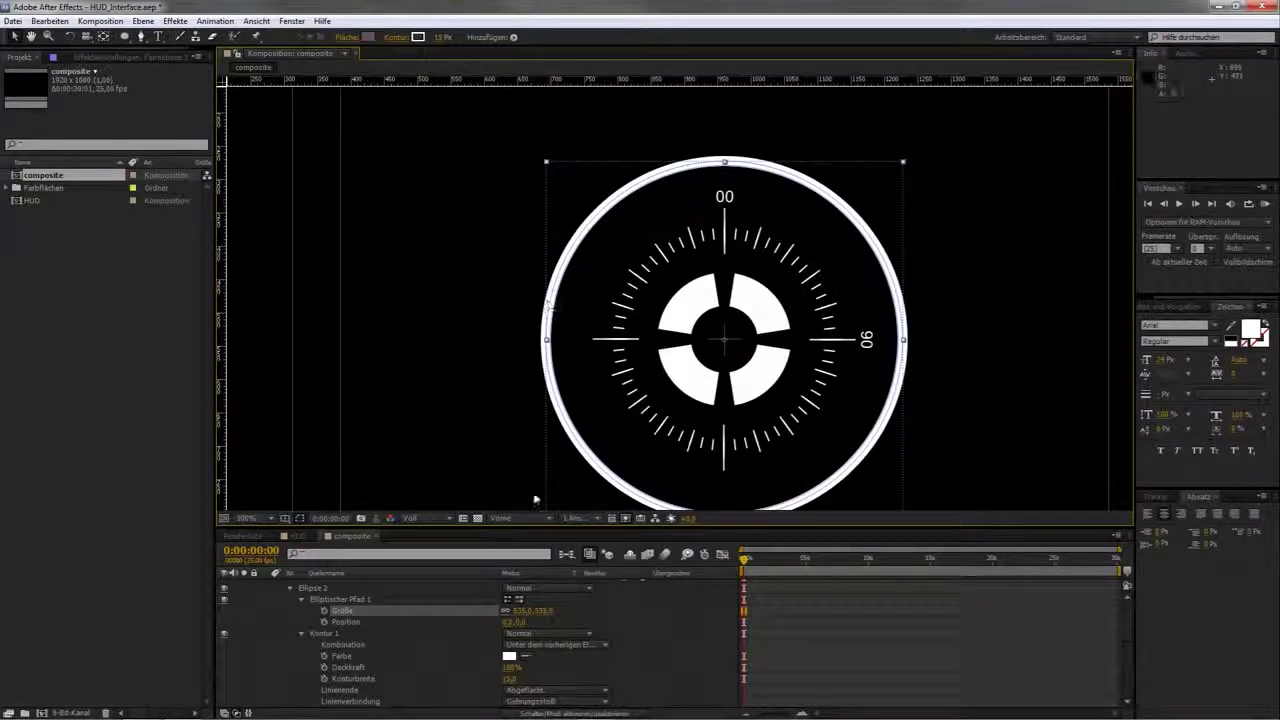
Add a dash of about 166 and a wide gap to the thick ring's stroke, splitting it into separate arcs
{"action": "scroll", "coordinate": [433, 648], "scroll_direction": "down", "scroll_amount": 2}
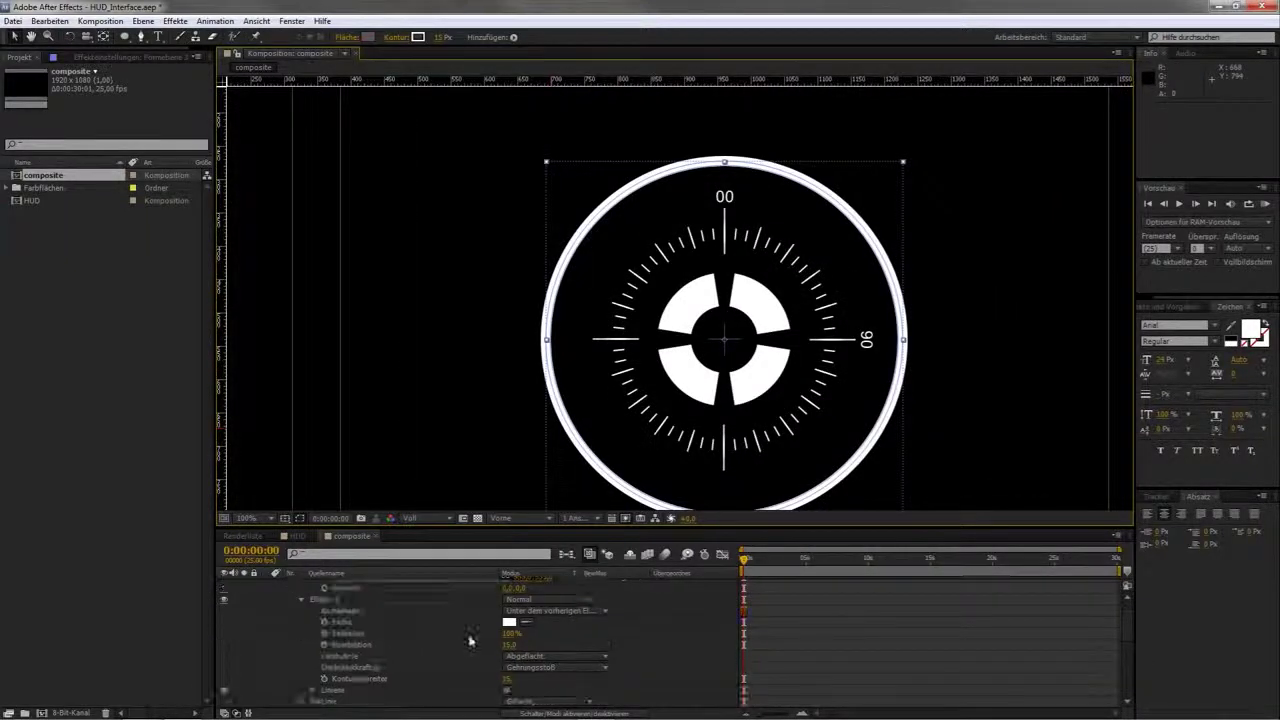
{"action": "left_click", "coordinate": [507, 690]}
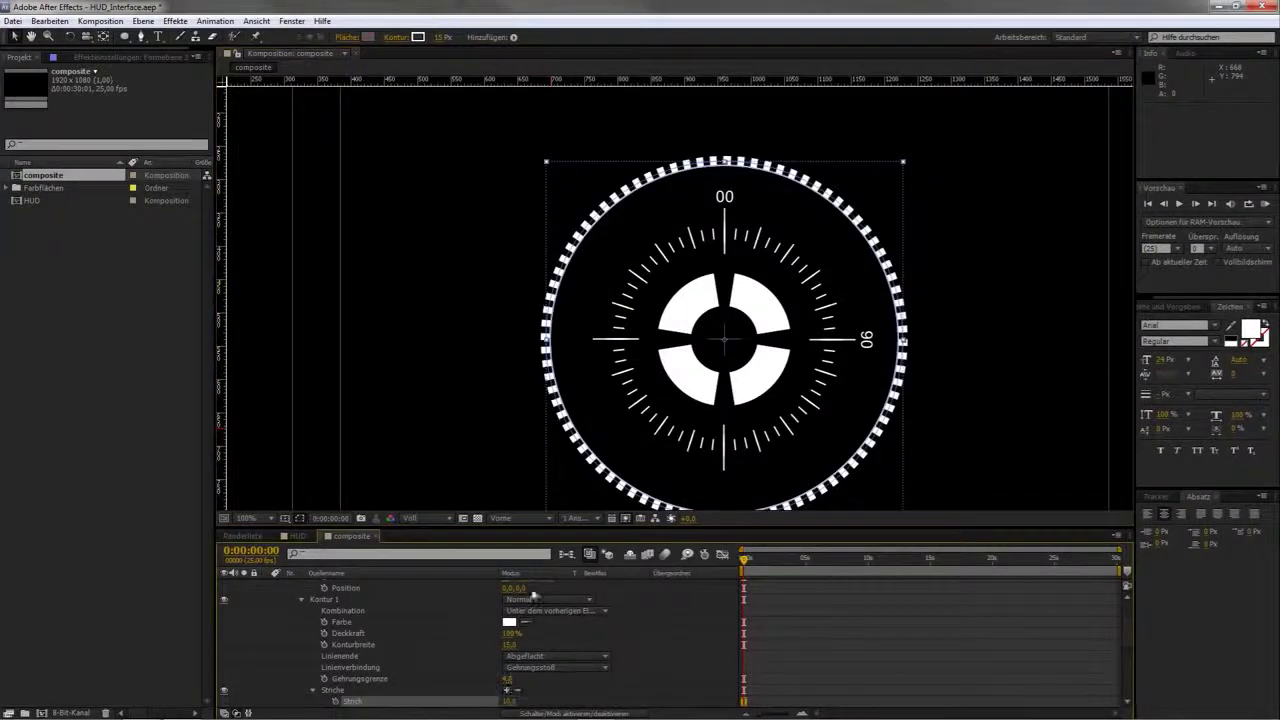
{"action": "left_click_drag", "start_coordinate": [535, 666], "coordinate": [601, 656]}
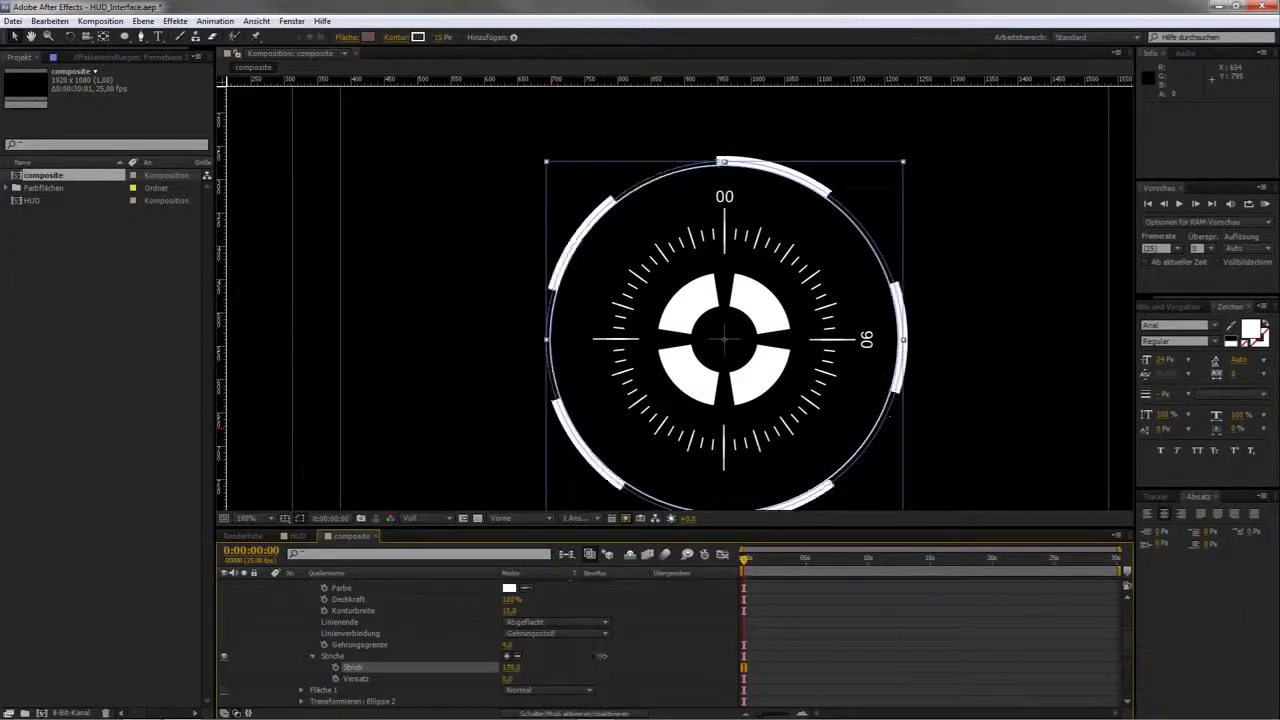
{"action": "left_click", "coordinate": [507, 657]}
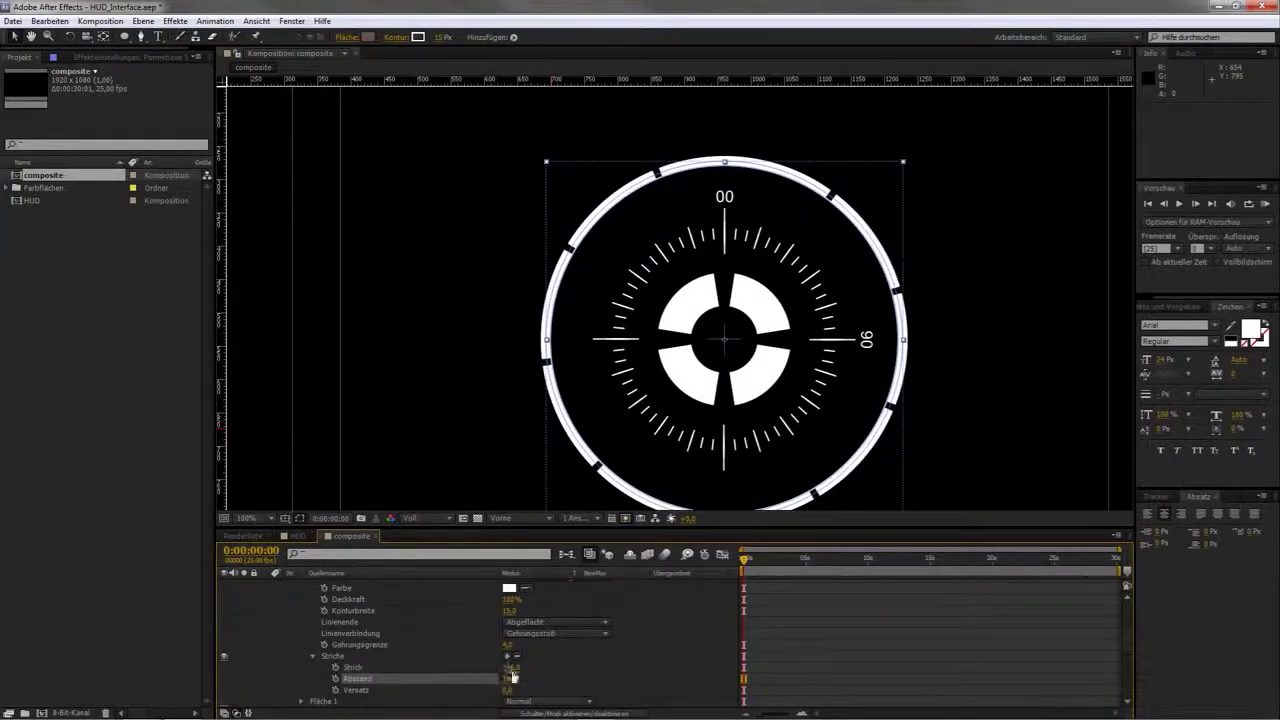
{"action": "left_click_drag", "start_coordinate": [507, 678], "coordinate": [712, 651]}
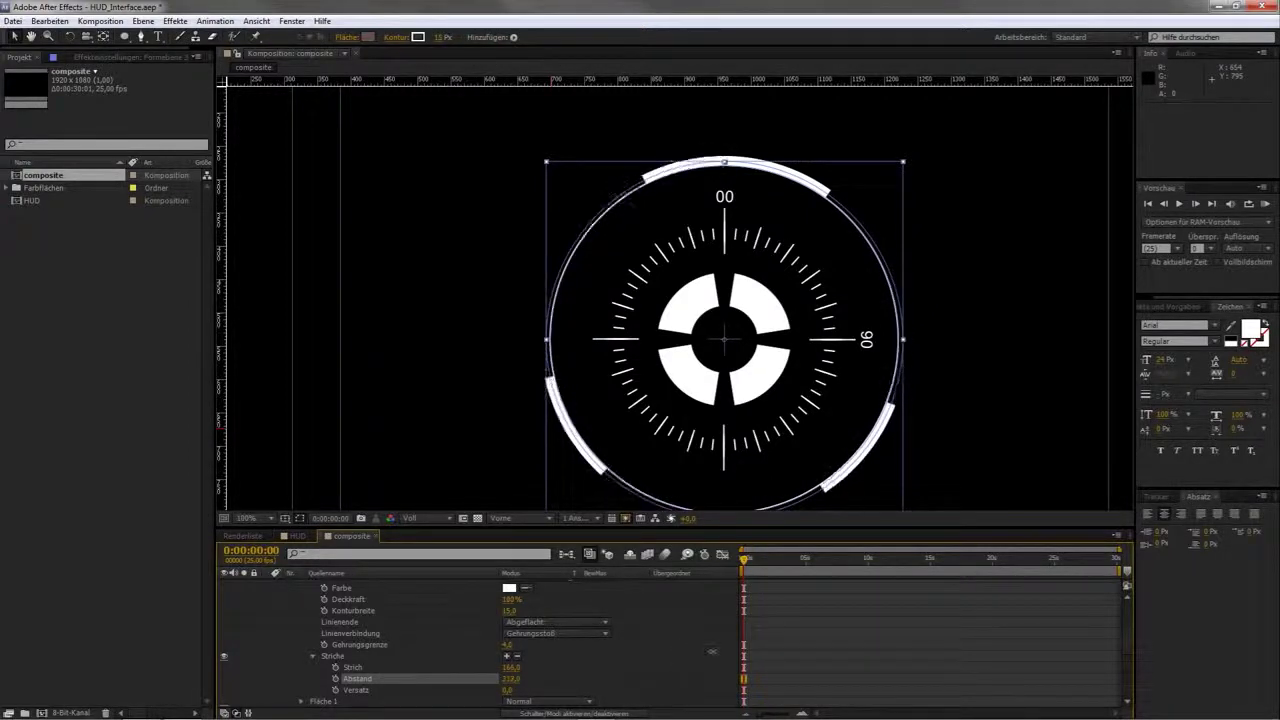
{"action": "left_click_drag", "start_coordinate": [648, 320], "coordinate": [592, 264]}
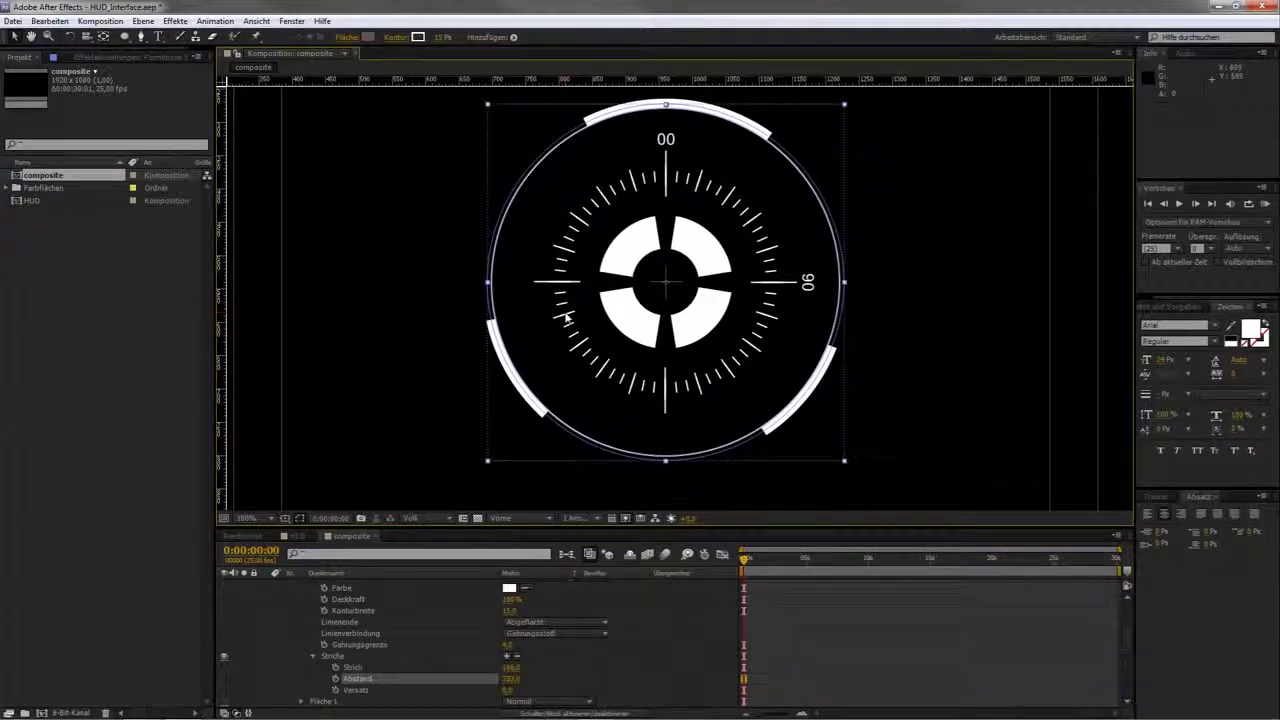
Draw a closed triangular pen path on Formebene 3, bridging the left end of the top arc to the thin ring
{"action": "scroll", "coordinate": [353, 603], "scroll_direction": "up", "scroll_amount": 3}
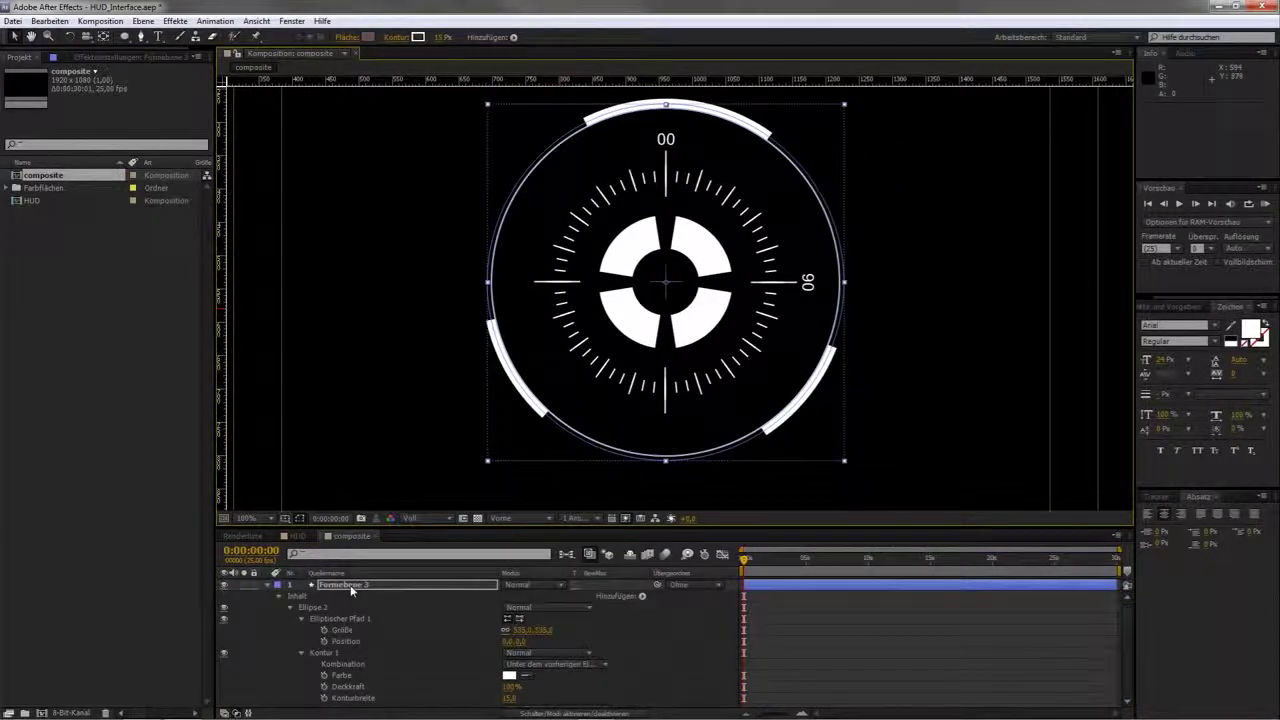
{"action": "left_click", "coordinate": [353, 588]}
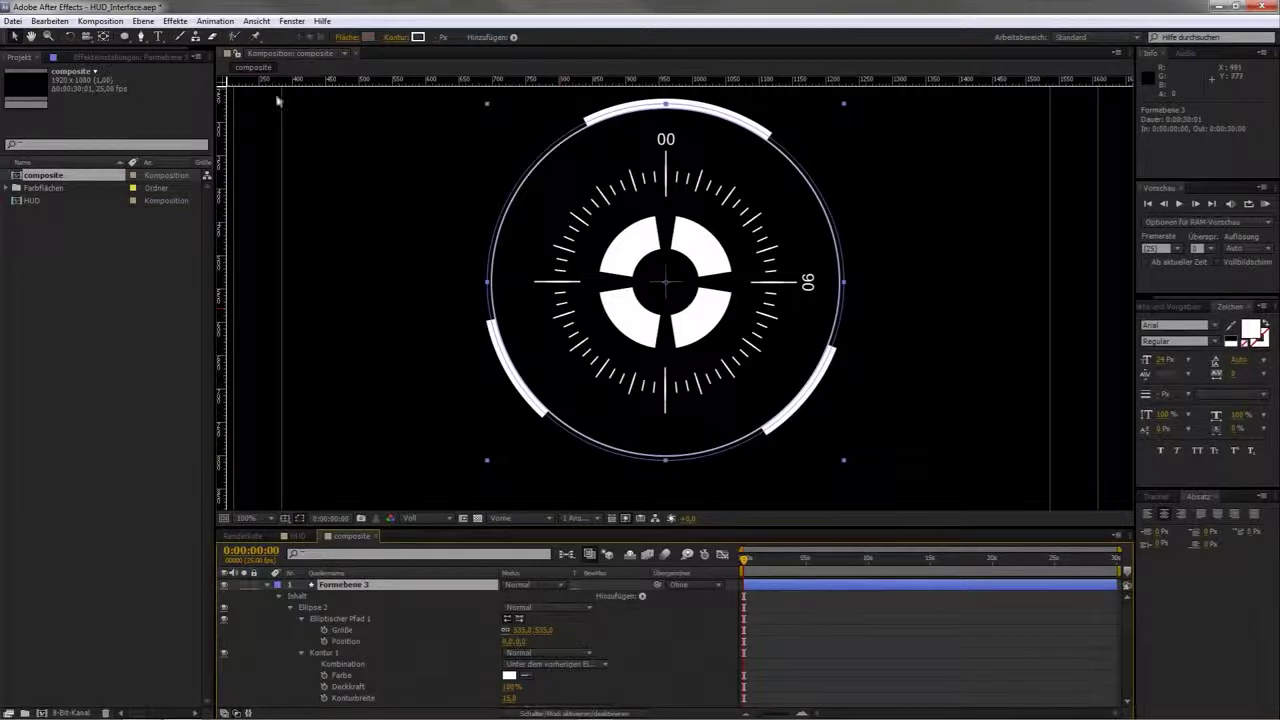
{"action": "left_click", "coordinate": [143, 38]}
{"action": "scroll", "coordinate": [611, 282], "scroll_direction": "up", "scroll_amount": 3}
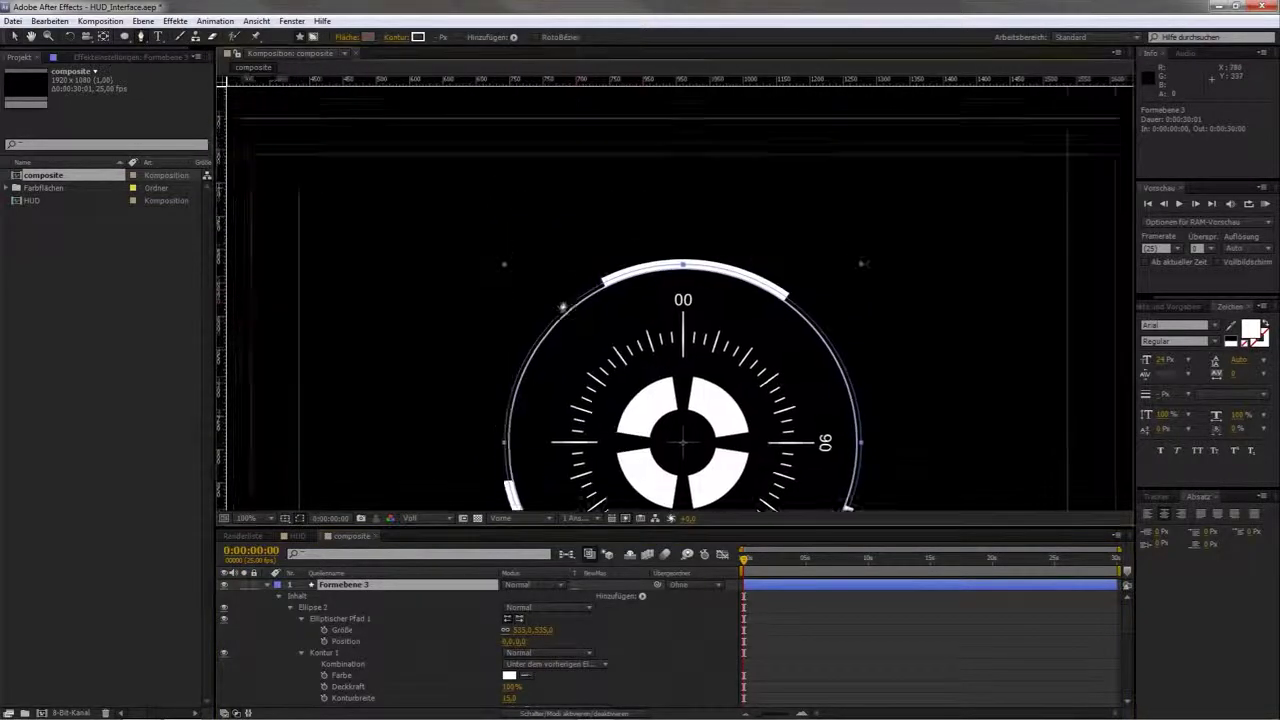
{"action": "scroll", "coordinate": [611, 282], "scroll_direction": "up", "scroll_amount": 4}
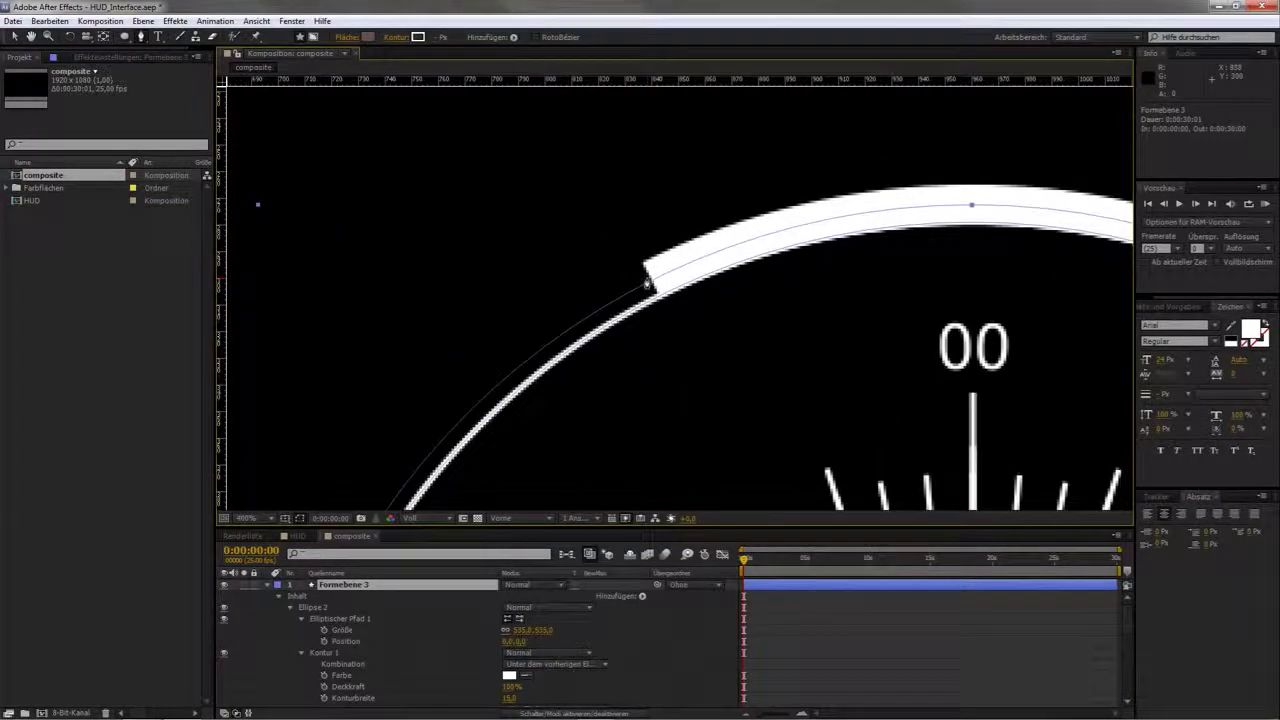
{"action": "left_click_drag", "start_coordinate": [637, 277], "coordinate": [736, 288]}
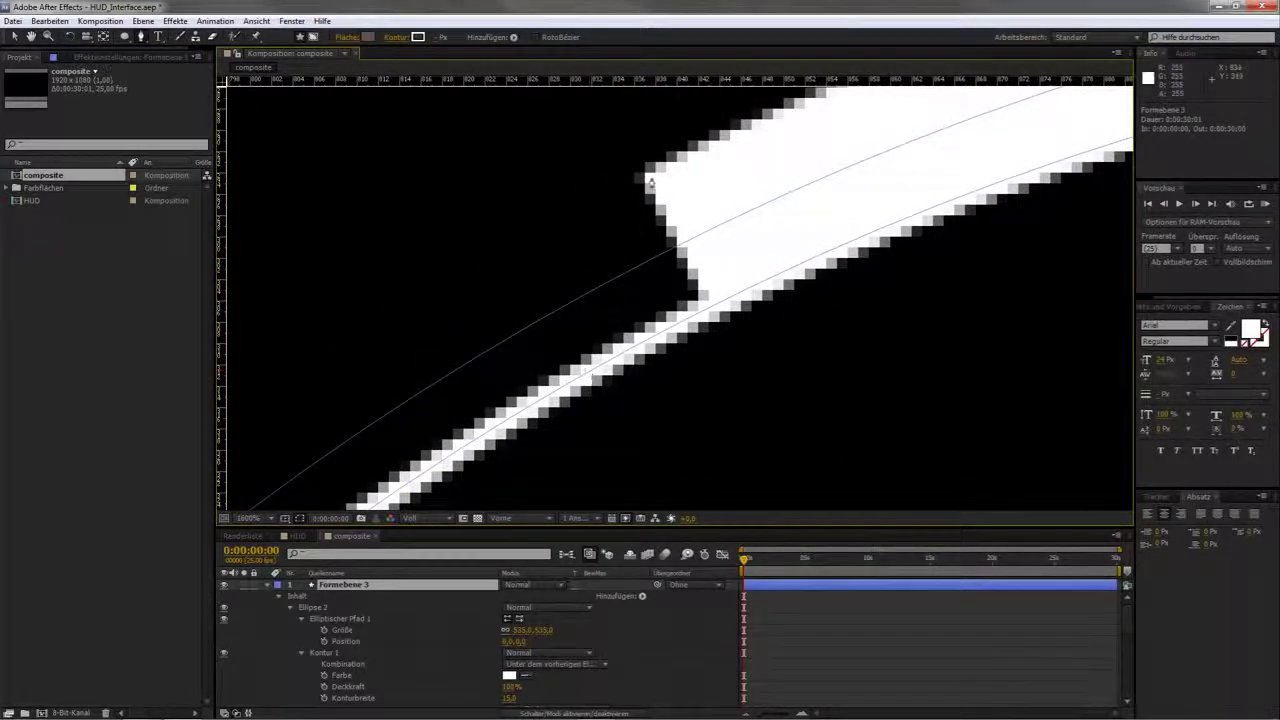
{"action": "left_click", "coordinate": [648, 182]}
{"action": "left_click", "coordinate": [552, 390]}
{"action": "left_click", "coordinate": [733, 292]}
{"action": "left_click", "coordinate": [645, 177]}
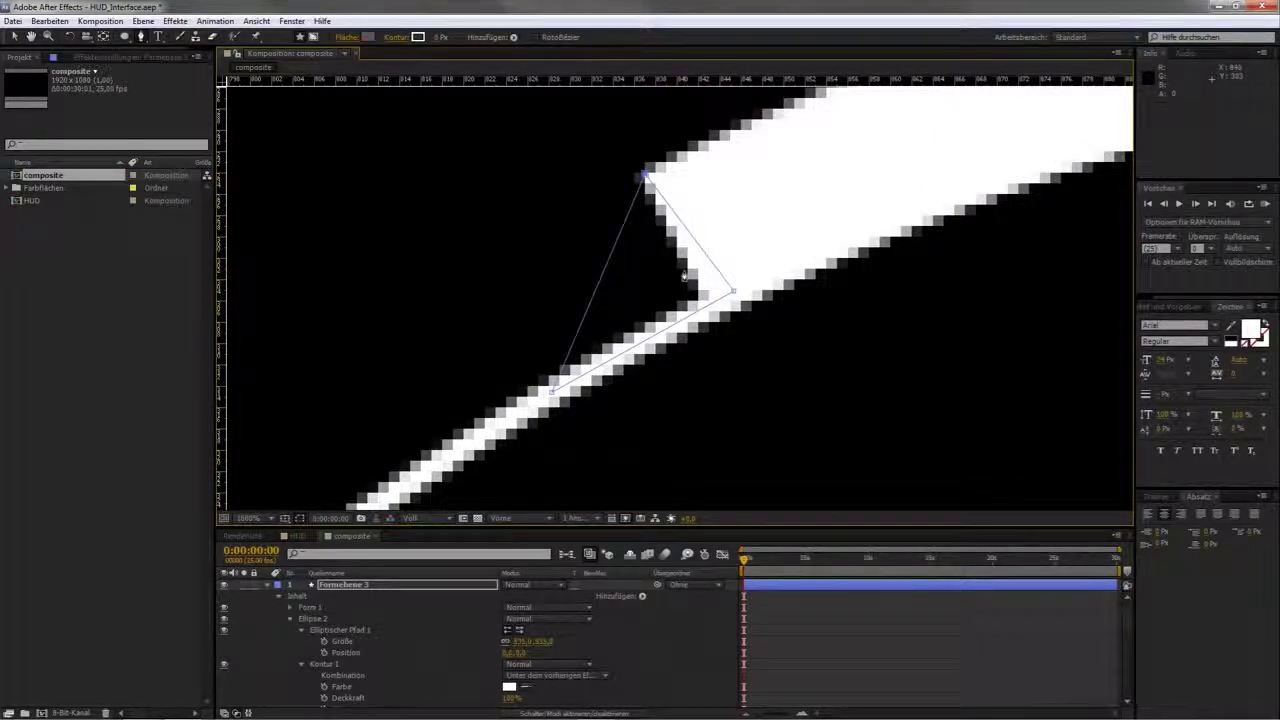
Show the triangle's fill, hide its stroke, and sample the arc's white as the fill colour
{"action": "left_click", "coordinate": [290, 608]}
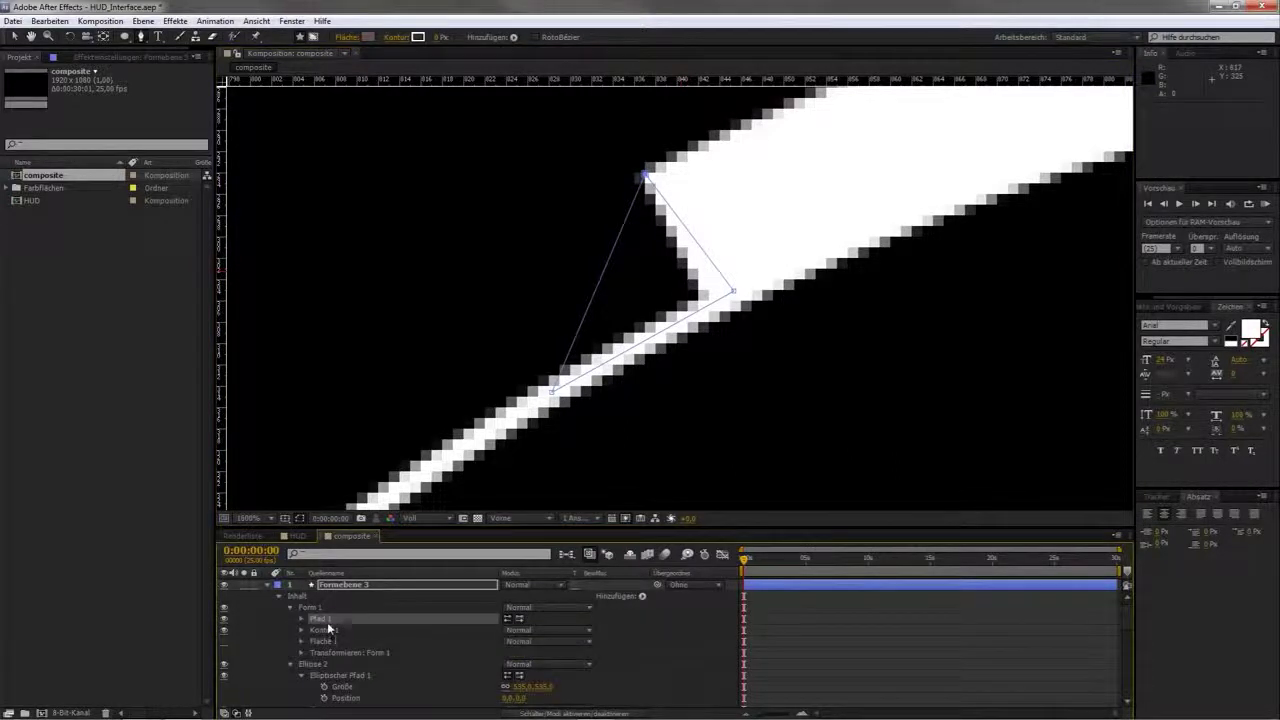
{"action": "left_click", "coordinate": [224, 642]}
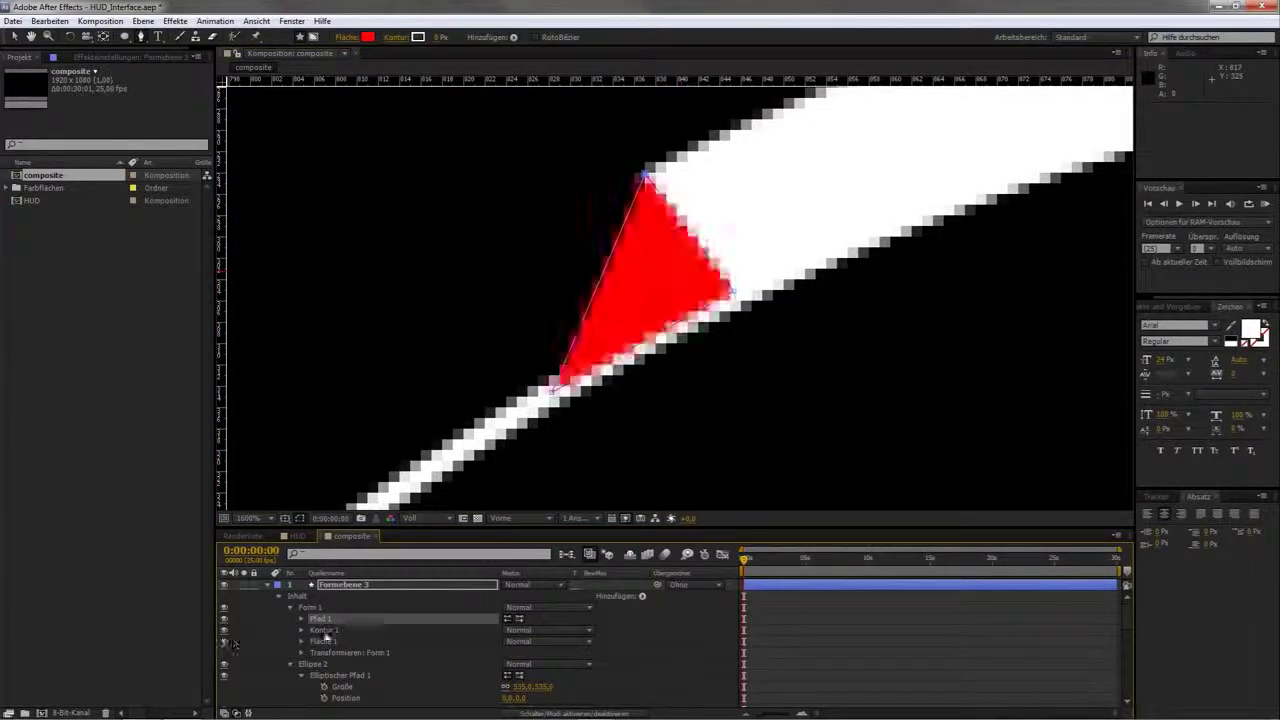
{"action": "left_click", "coordinate": [301, 641]}
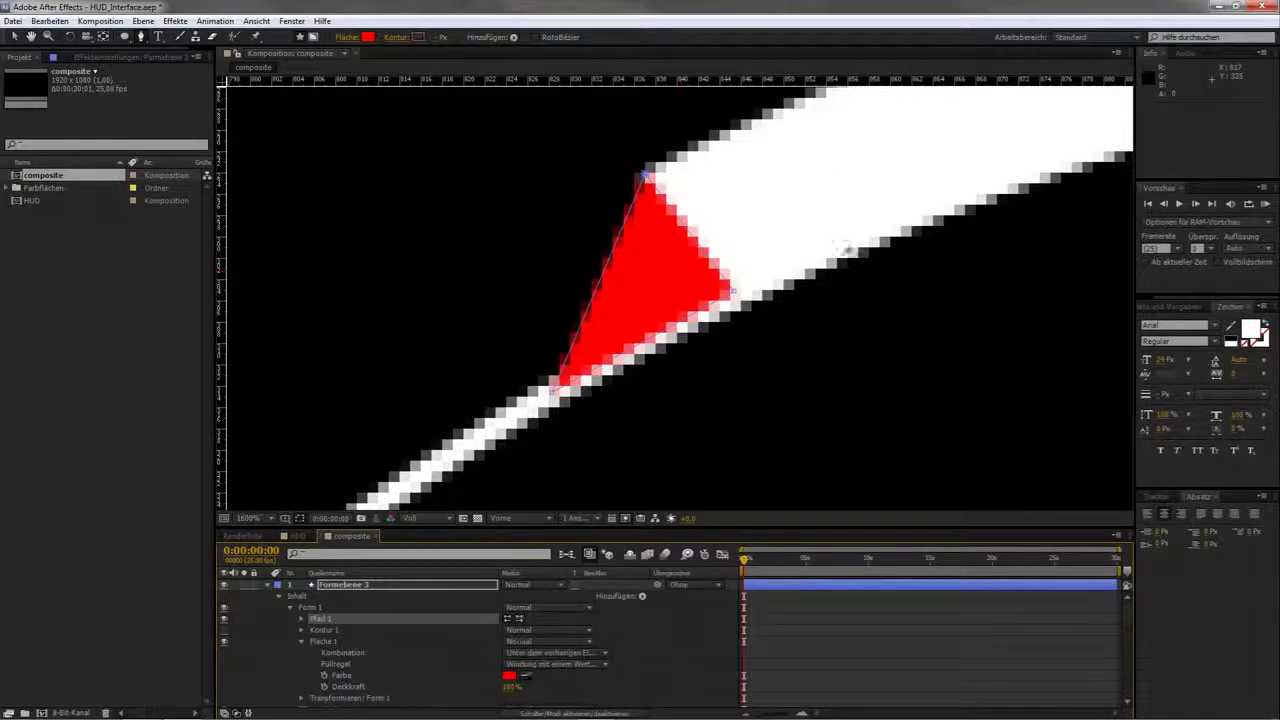
{"action": "left_click", "coordinate": [845, 247]}
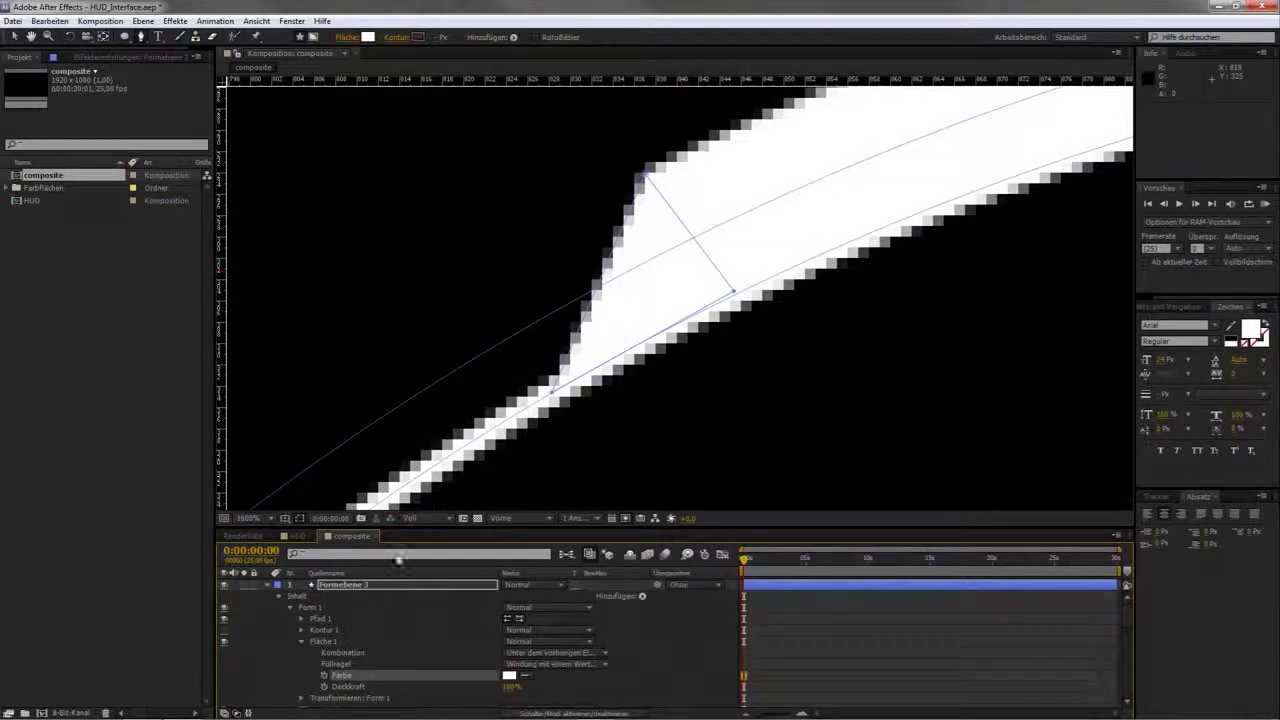
Draw a matching white pen wedge from the upper end of the lower-left arc to the thin ring
{"action": "key", "text": "comma"}
{"action": "key", "text": "comma"}
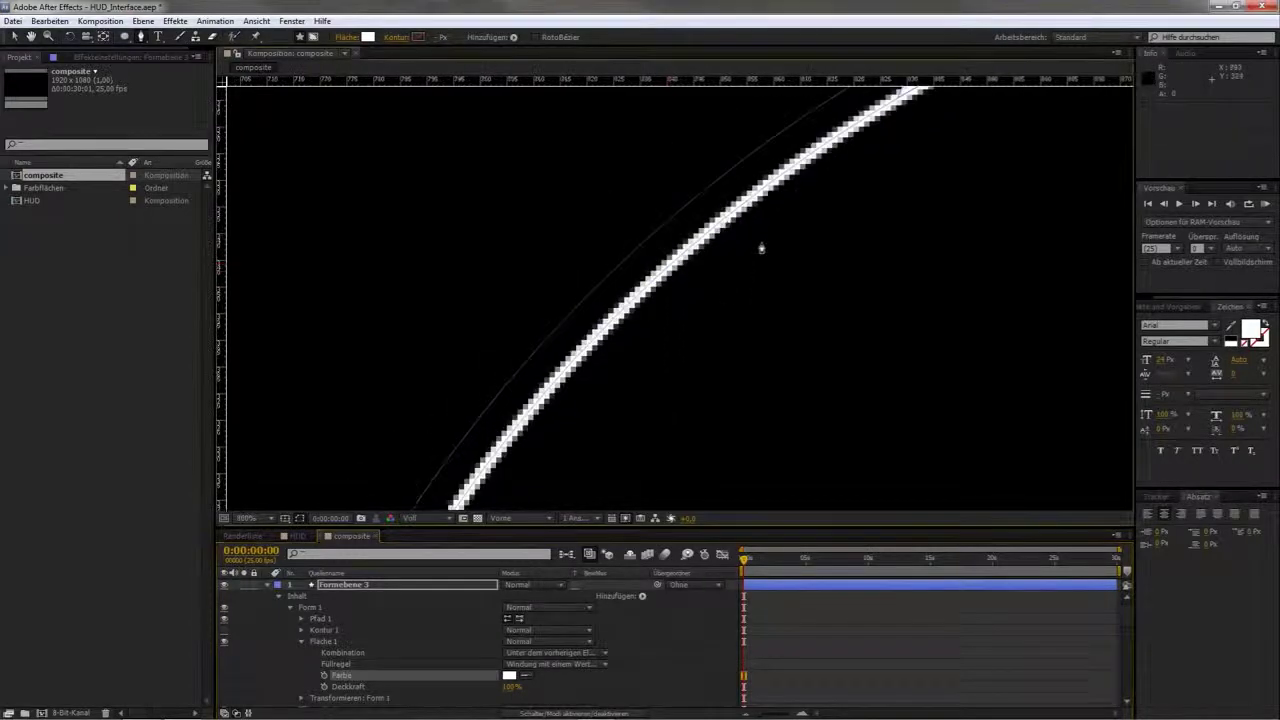
{"action": "left_click_drag", "start_coordinate": [716, 182], "coordinate": [716, 172]}
{"action": "left_click_drag", "start_coordinate": [472, 428], "coordinate": [554, 246]}
{"action": "left_click_drag", "start_coordinate": [531, 374], "coordinate": [508, 162]}
{"action": "key", "text": "period"}
{"action": "left_click_drag", "start_coordinate": [466, 393], "coordinate": [616, 362]}
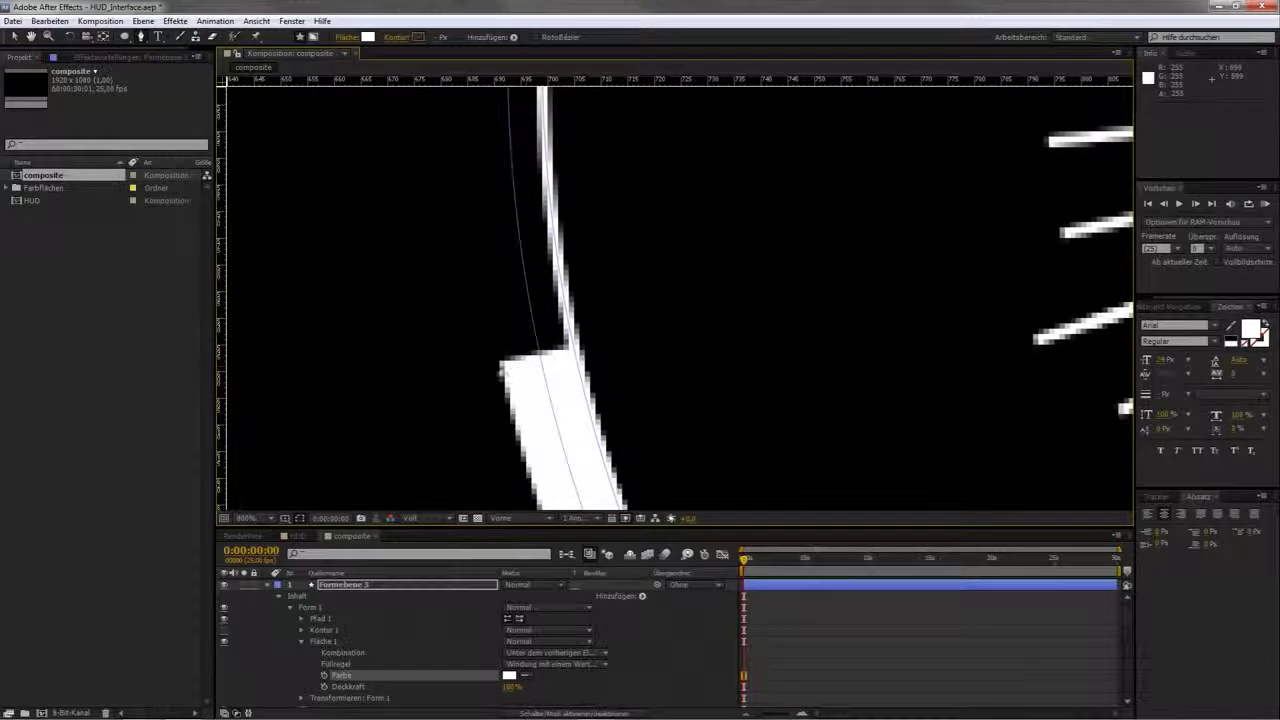
{"action": "left_click_drag", "start_coordinate": [507, 368], "coordinate": [567, 356]}
{"action": "key", "text": "period"}
{"action": "left_click", "coordinate": [446, 406]}
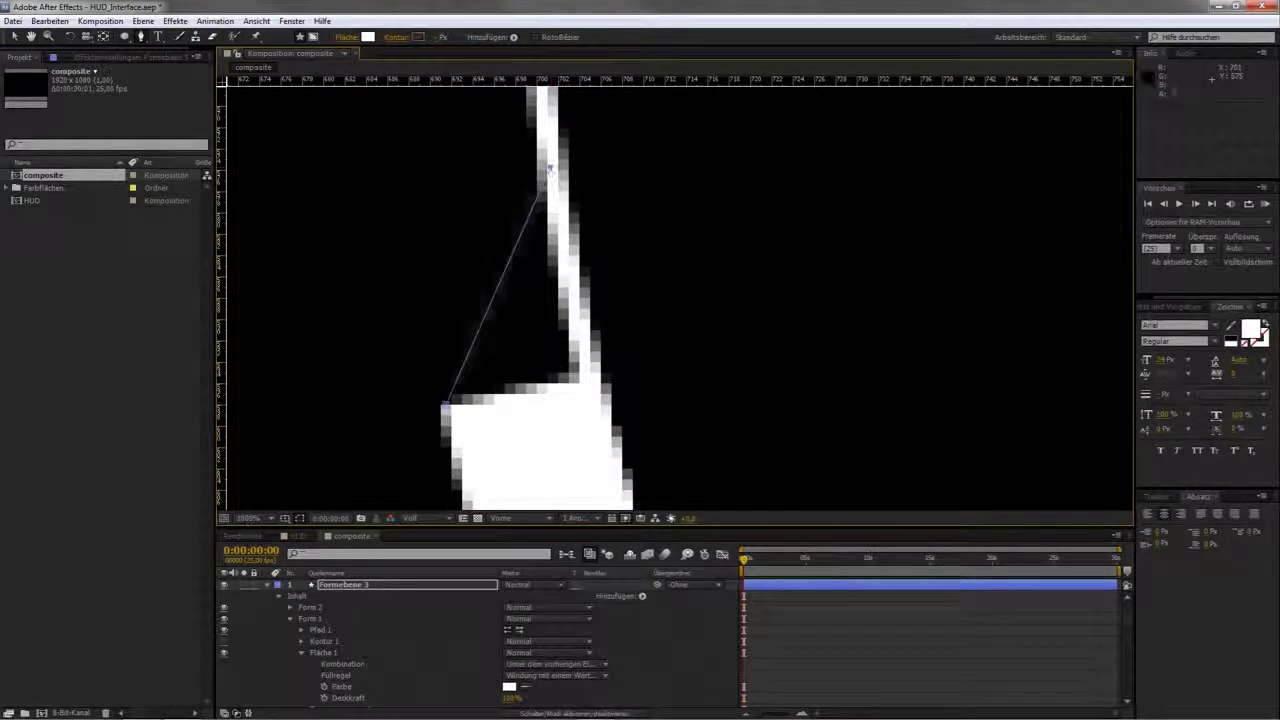
{"action": "left_click", "coordinate": [551, 170]}
Draw another white pen wedge at the lower end of the lower-left arc and return to the Selection tool
{"action": "key", "text": "comma"}
{"action": "scroll", "coordinate": [726, 363], "scroll_direction": "up", "scroll_amount": 3}
{"action": "scroll", "coordinate": [501, 278], "scroll_direction": "up", "scroll_amount": 2}
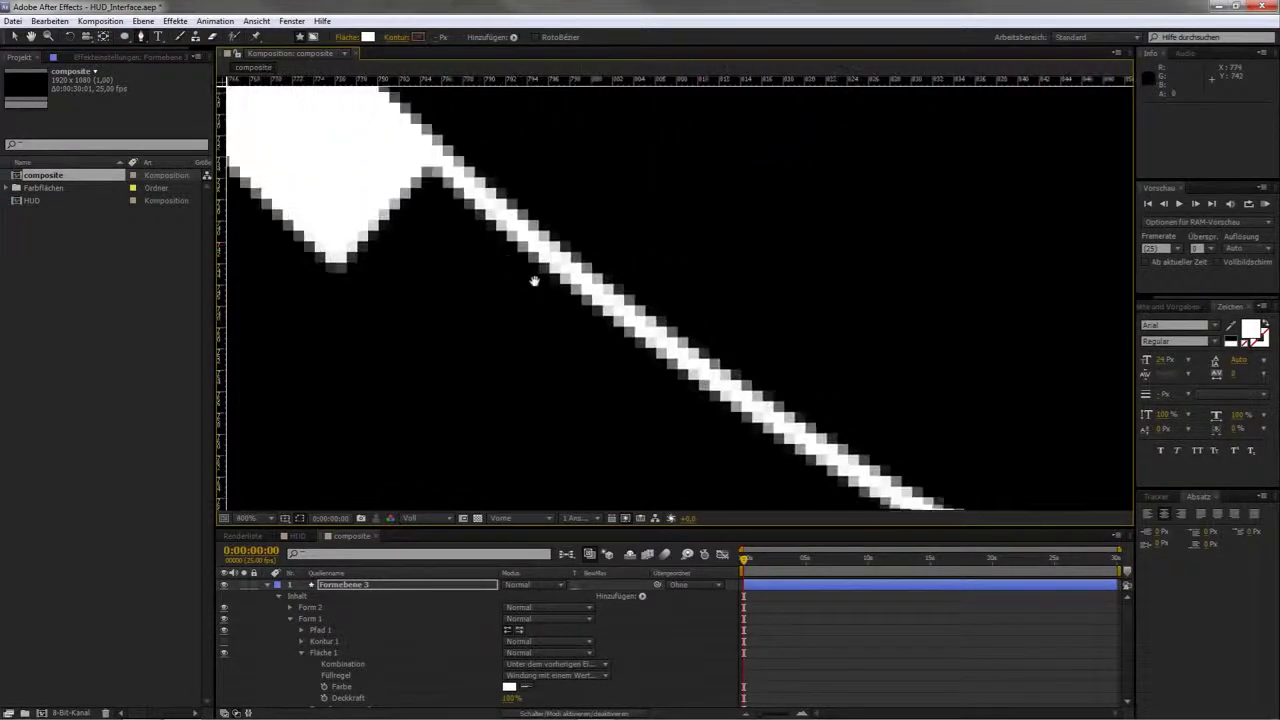
{"action": "left_click", "coordinate": [515, 305]}
{"action": "left_click", "coordinate": [760, 322]}
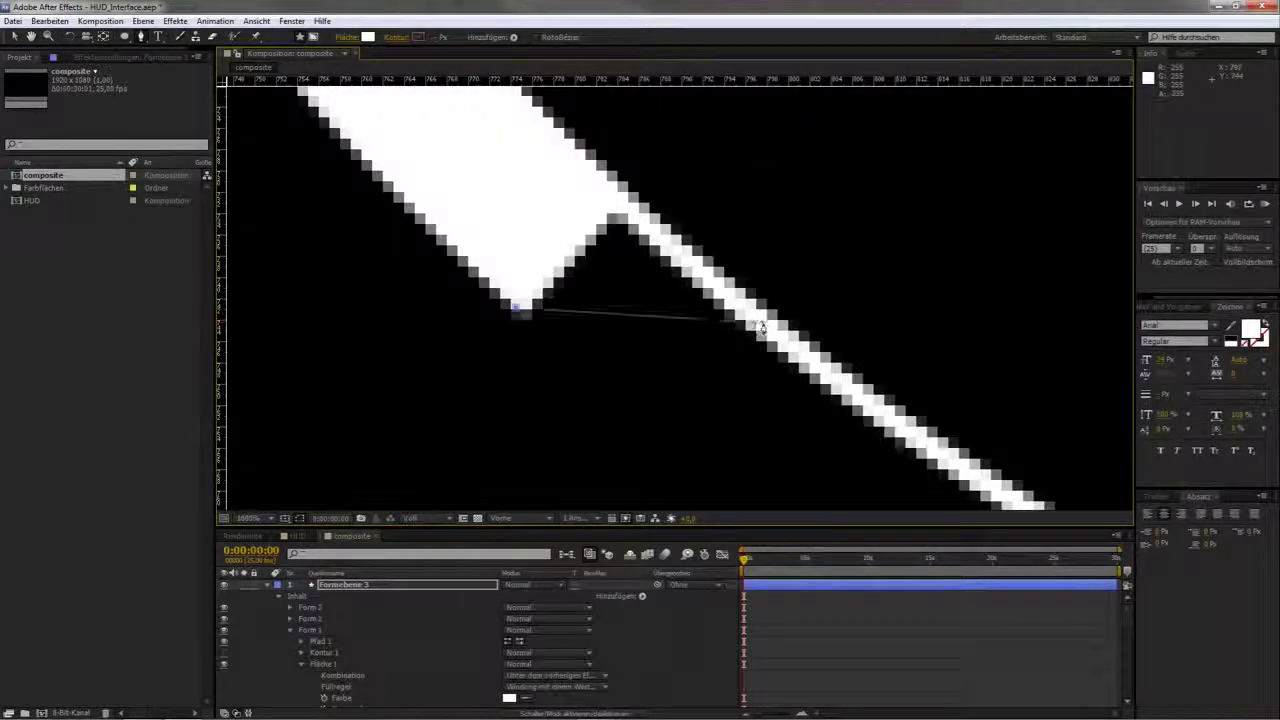
{"action": "left_click", "coordinate": [613, 190]}
{"action": "scroll", "coordinate": [569, 296], "scroll_direction": "down", "scroll_amount": 5}
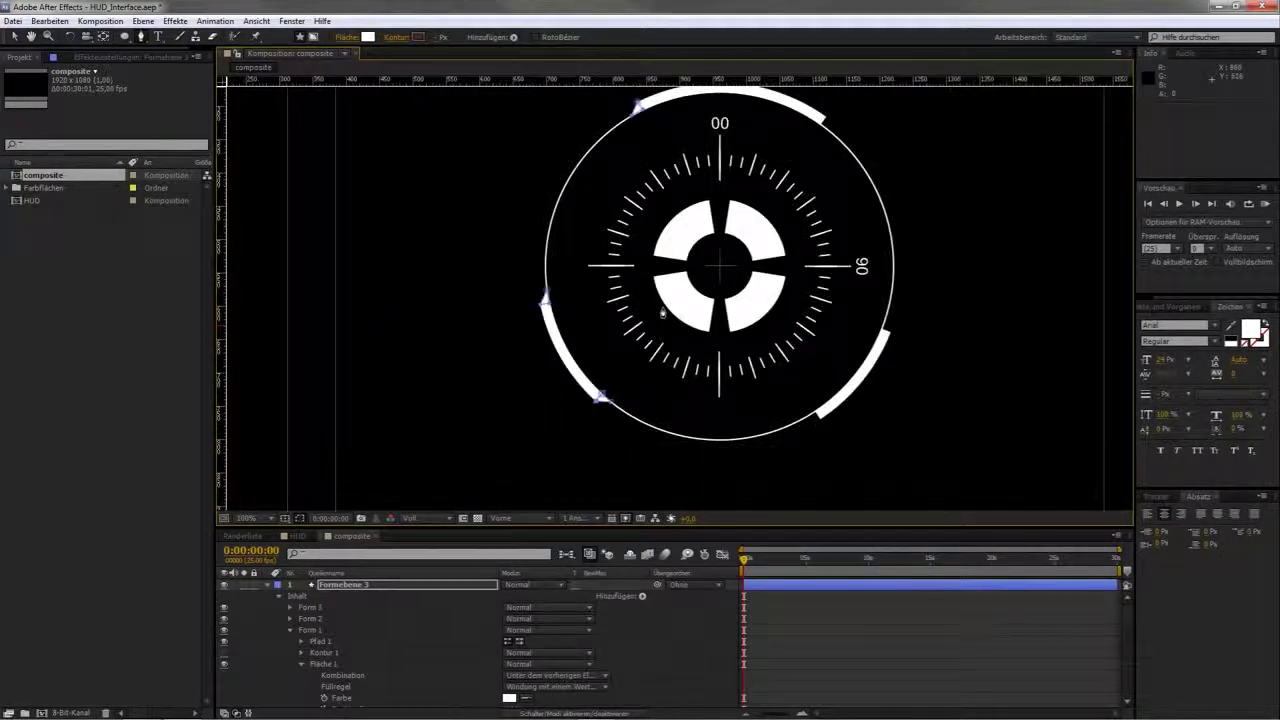
{"action": "scroll", "coordinate": [640, 330], "scroll_direction": "down", "scroll_amount": 1}
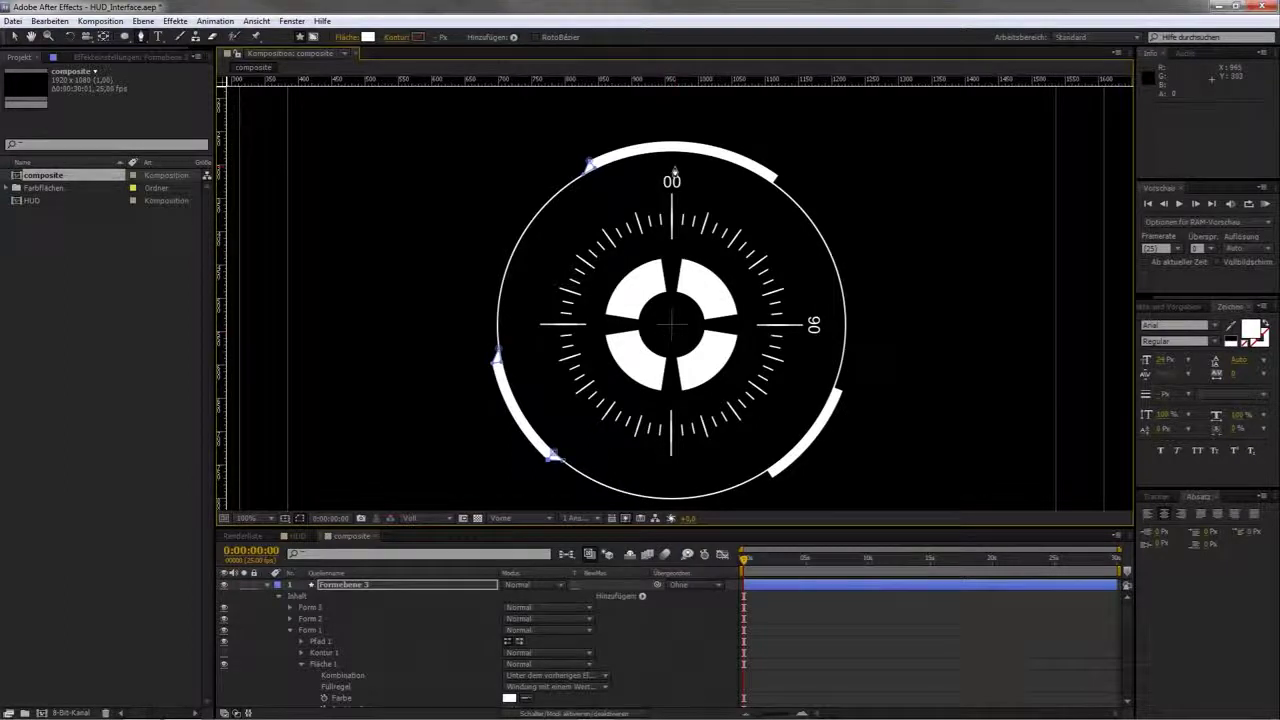
{"action": "key", "text": "v"}
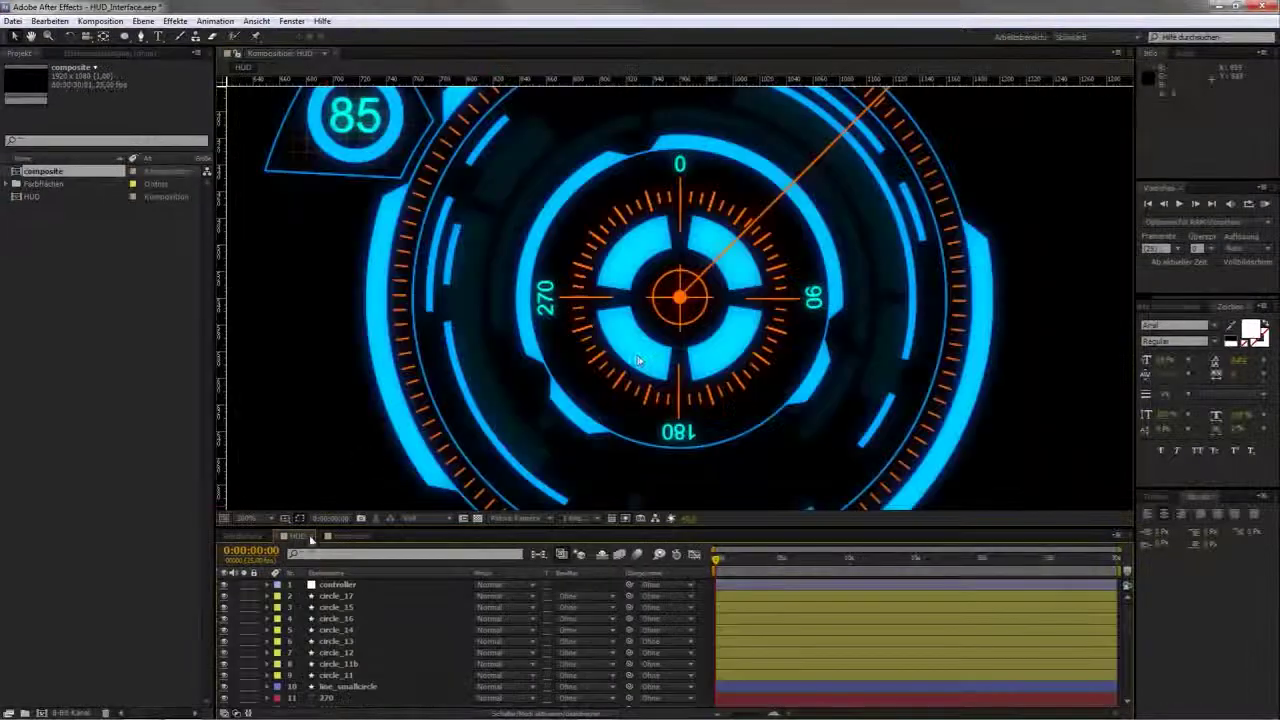
Open the HUD composition and examine the whole reference interface around its inner and outer rings
{"action": "left_click", "coordinate": [296, 536]}
{"action": "key", "text": "comma"}
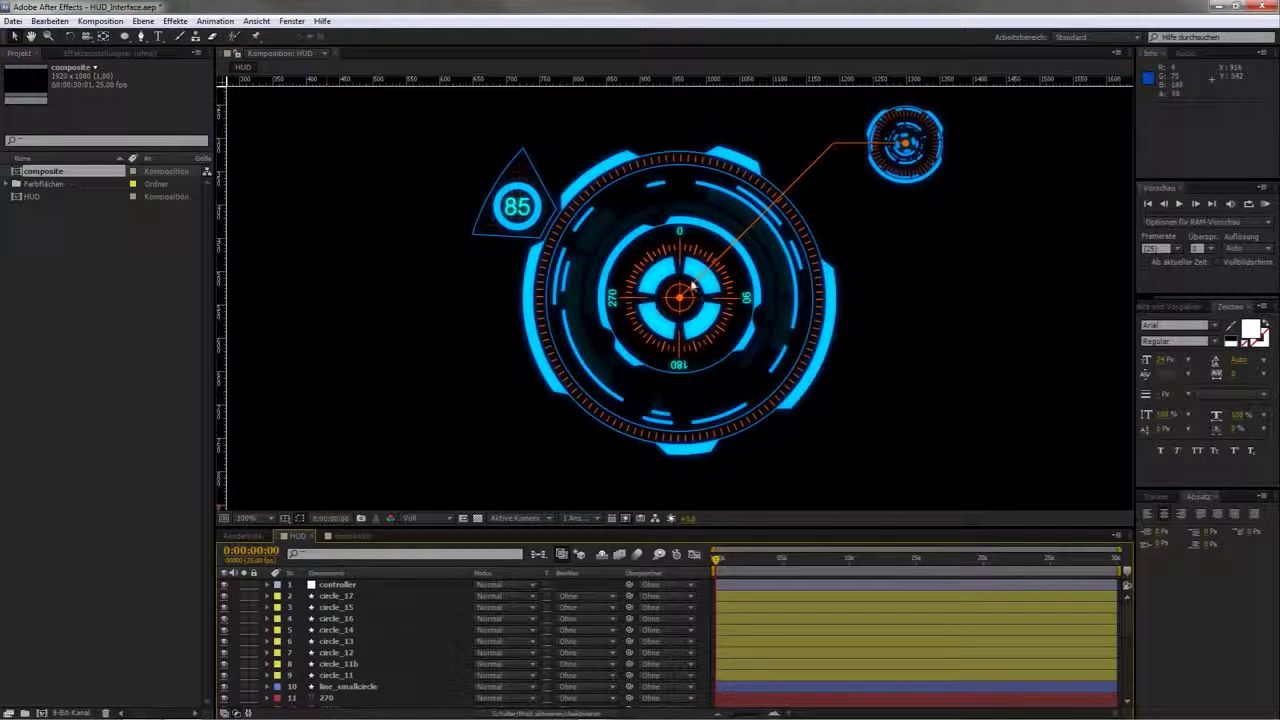
{"action": "left_click", "coordinate": [719, 209]}
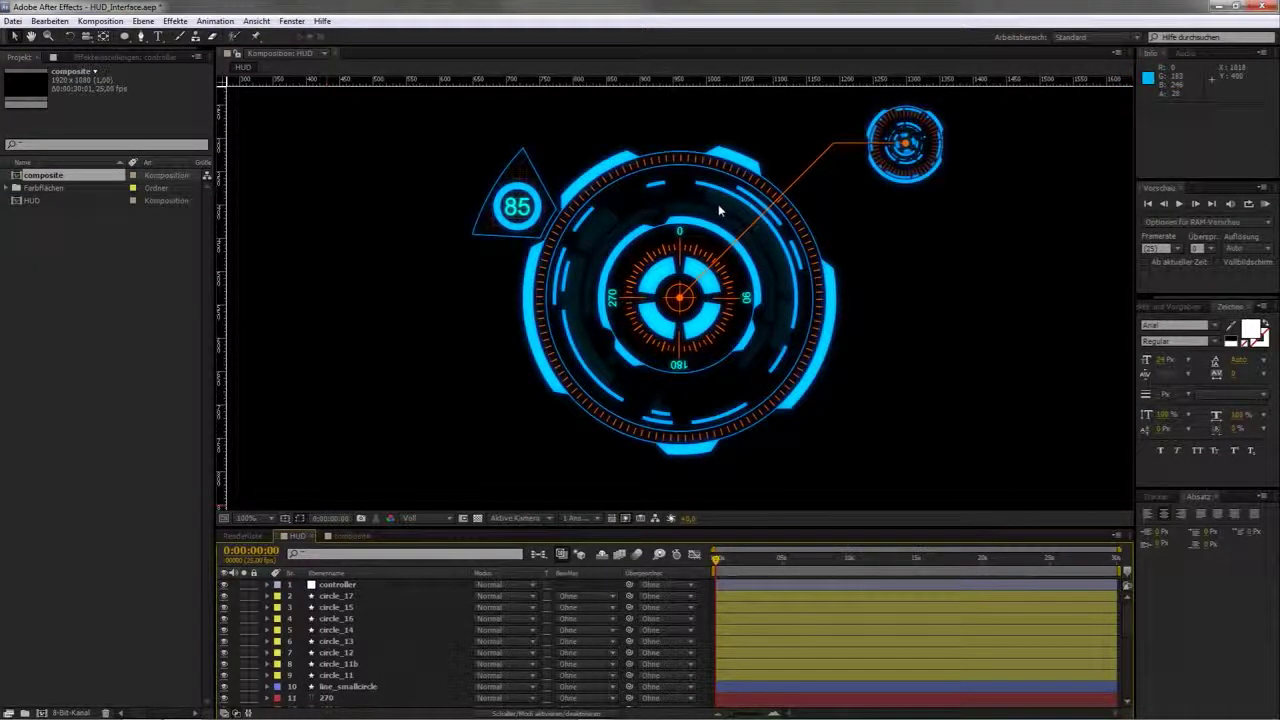